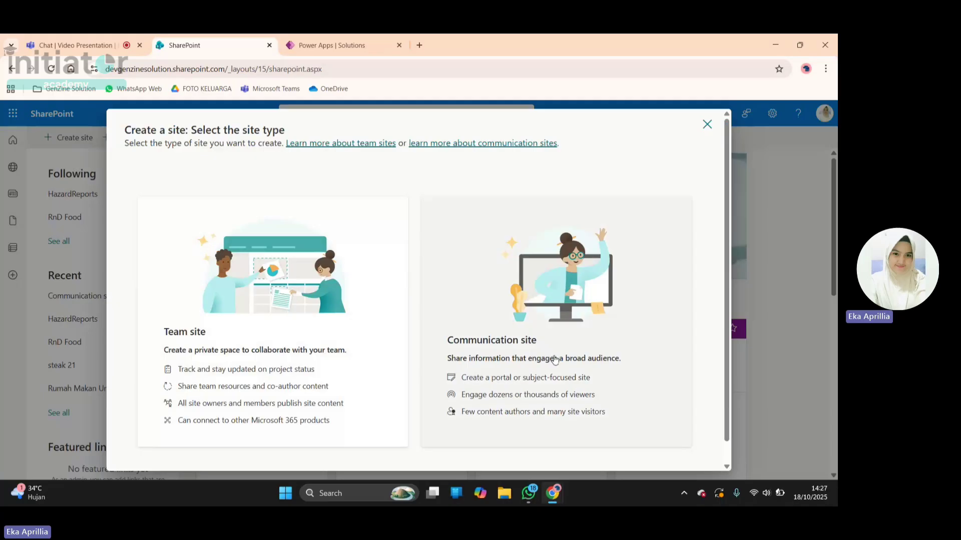
Choose the Team site type and use Microsoft's Standard team template for the new site.
scroll(555, 359, down, 1)
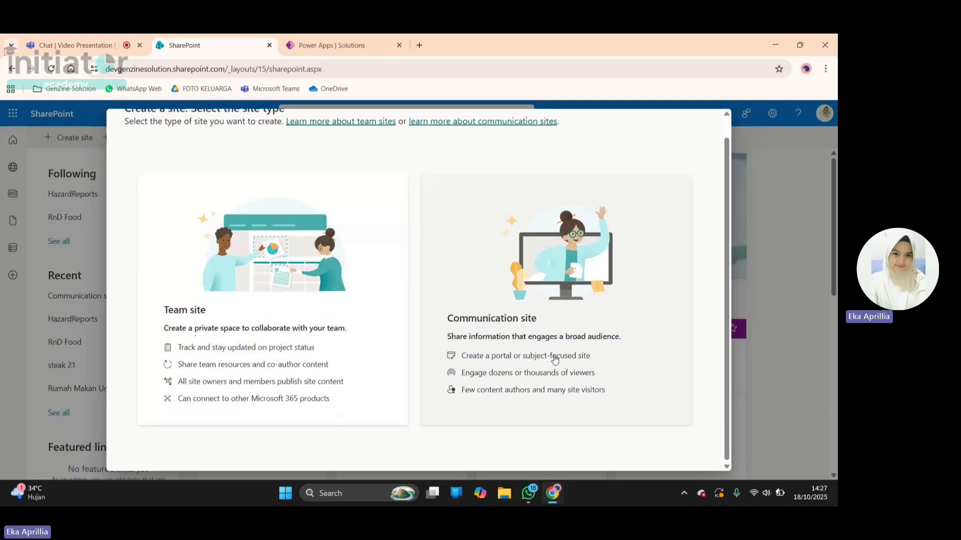
scroll(554, 359, up, 1)
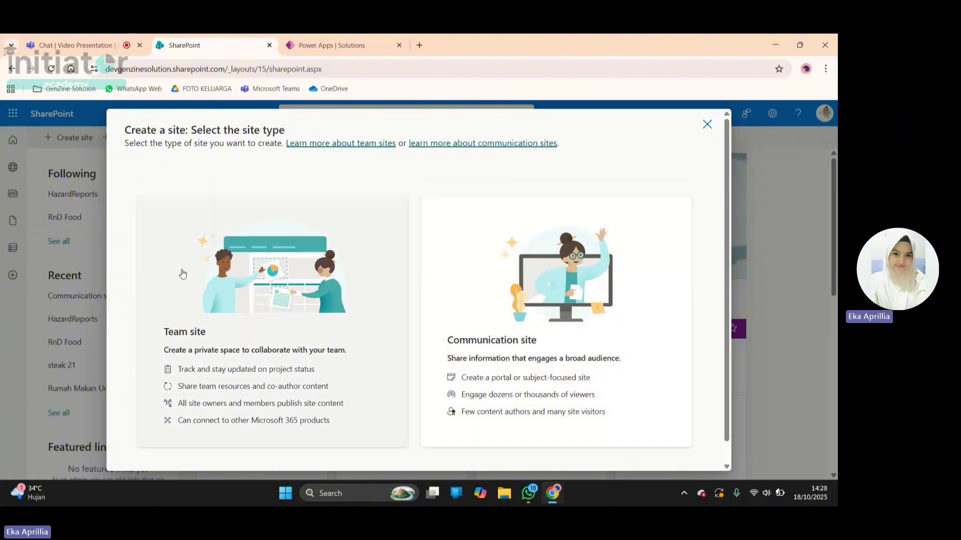
click(183, 274)
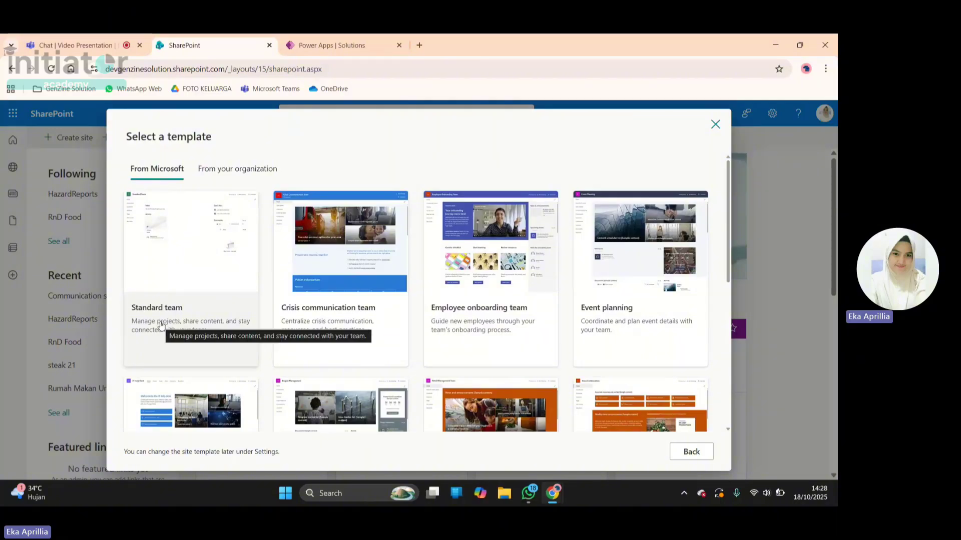
click(160, 325)
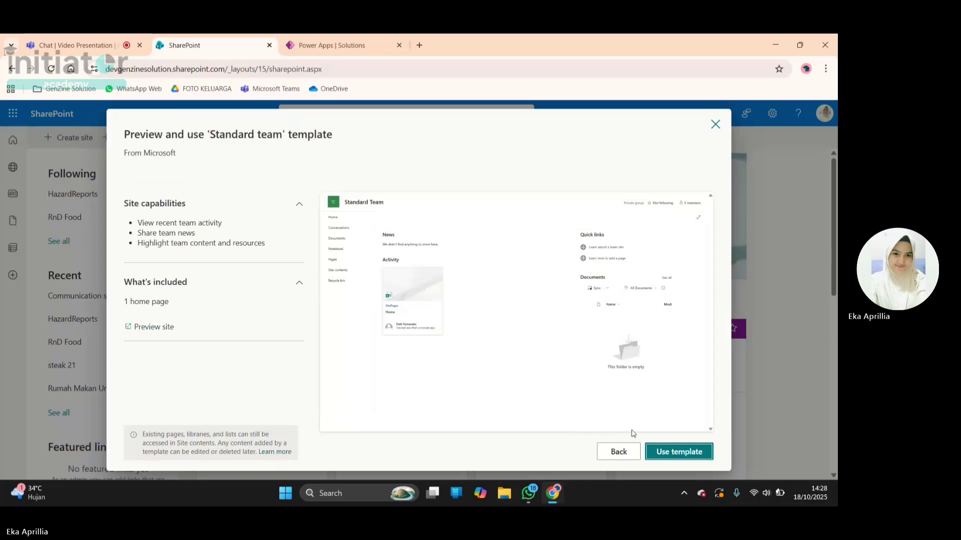
click(673, 452)
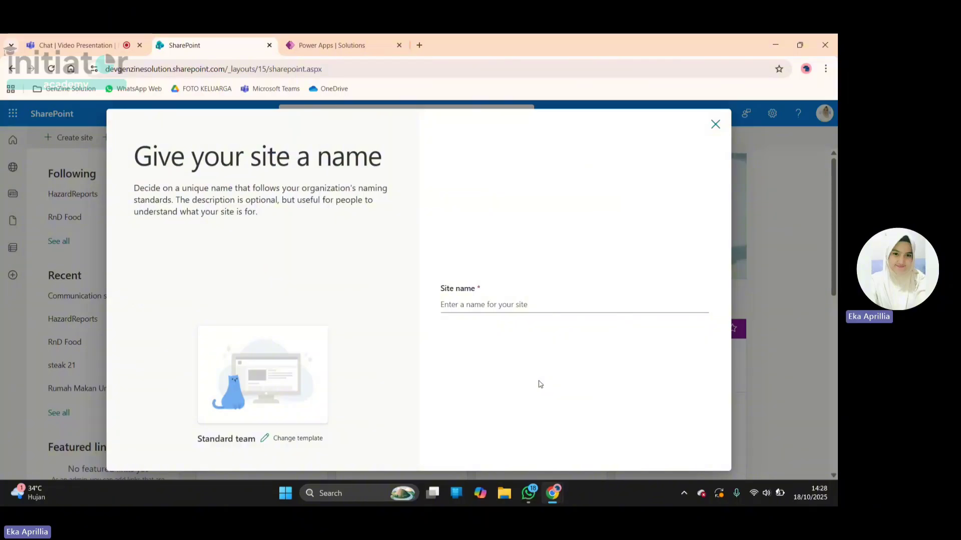
Name the site HazardReport, set the end of its site address to HazardReported, and continue to the language options.
click(449, 303)
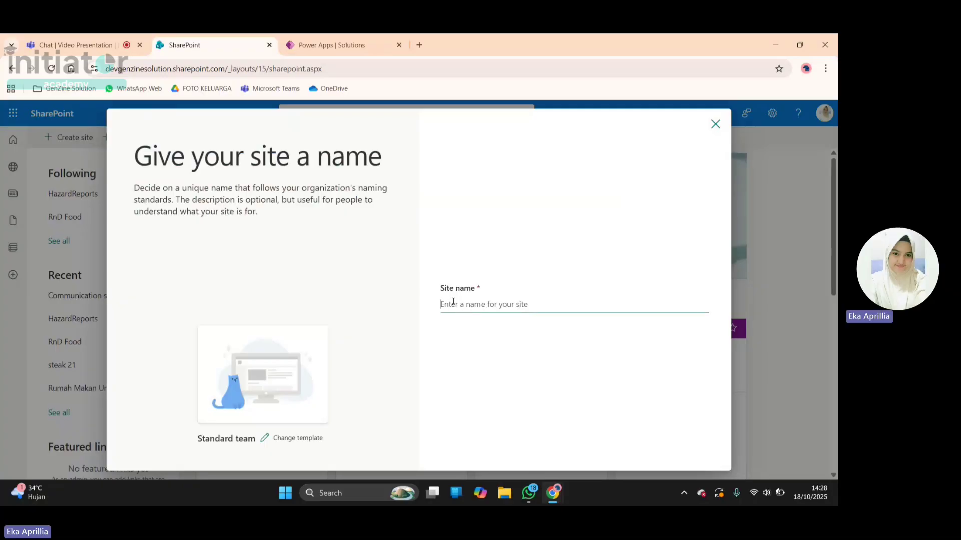
text(Hazar)
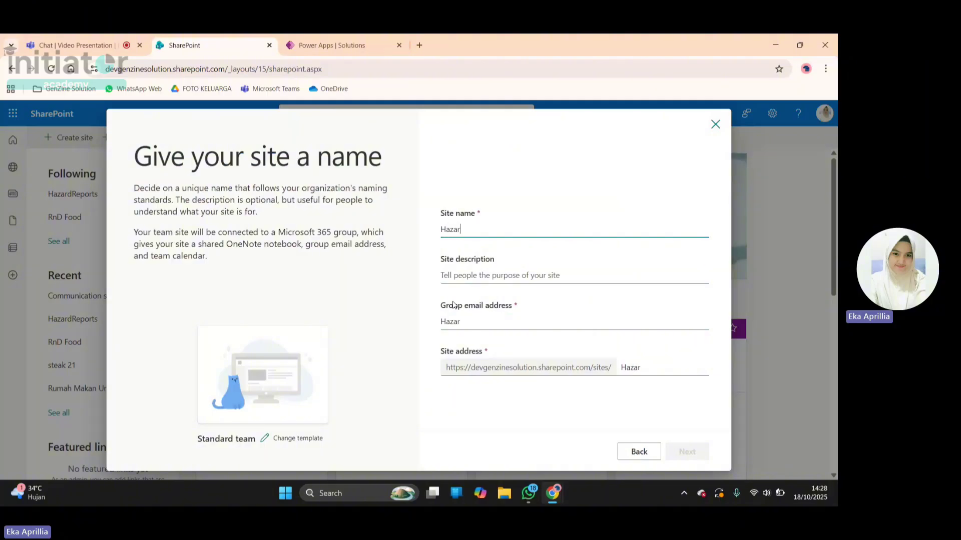
text(dReport)
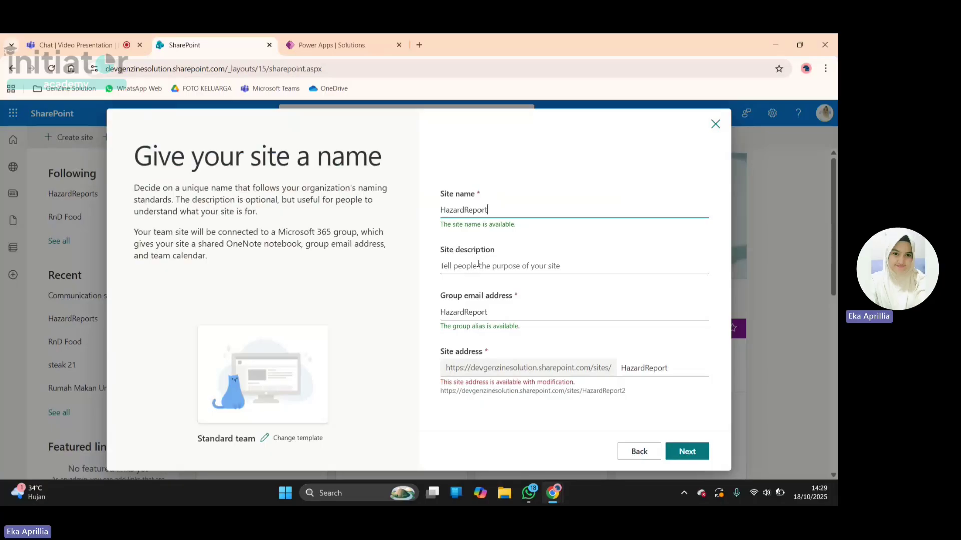
click(512, 413)
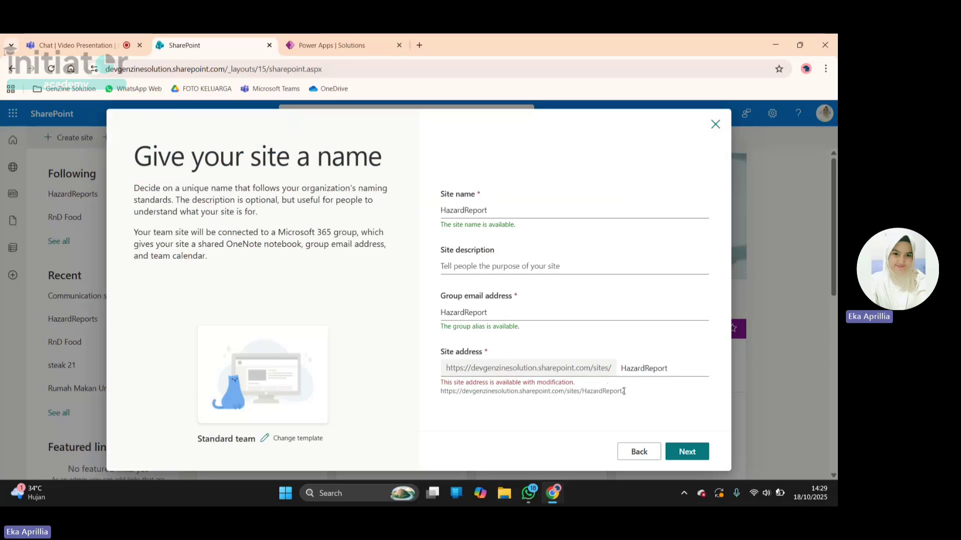
click(672, 370)
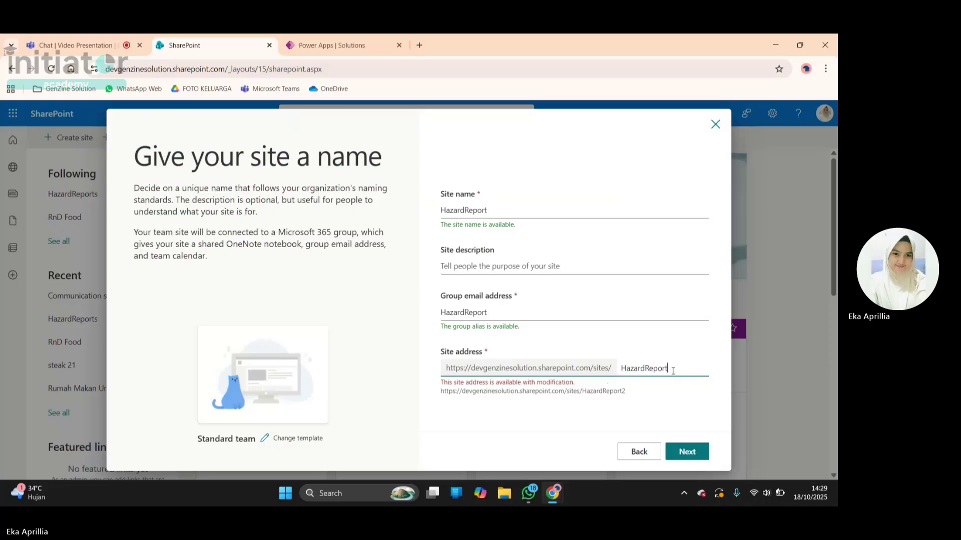
text(ed)
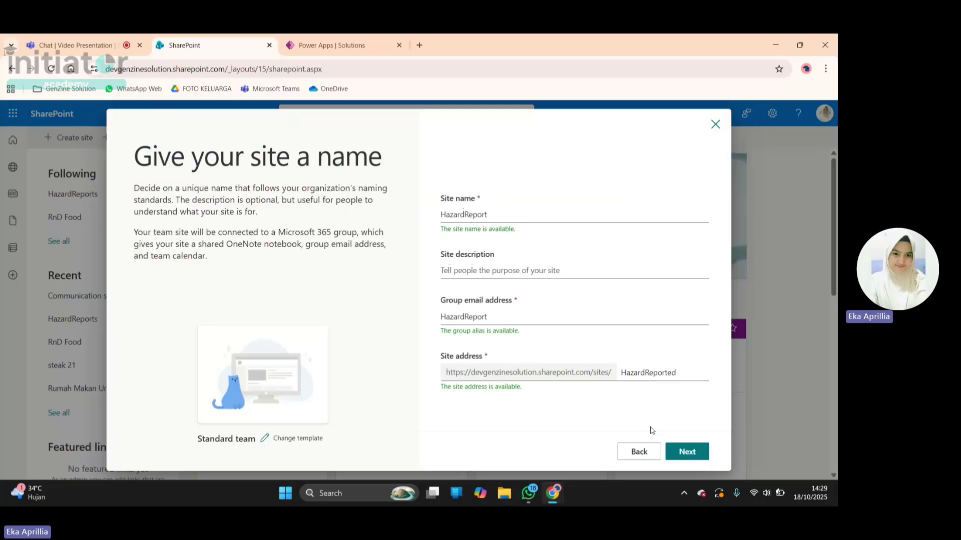
click(700, 453)
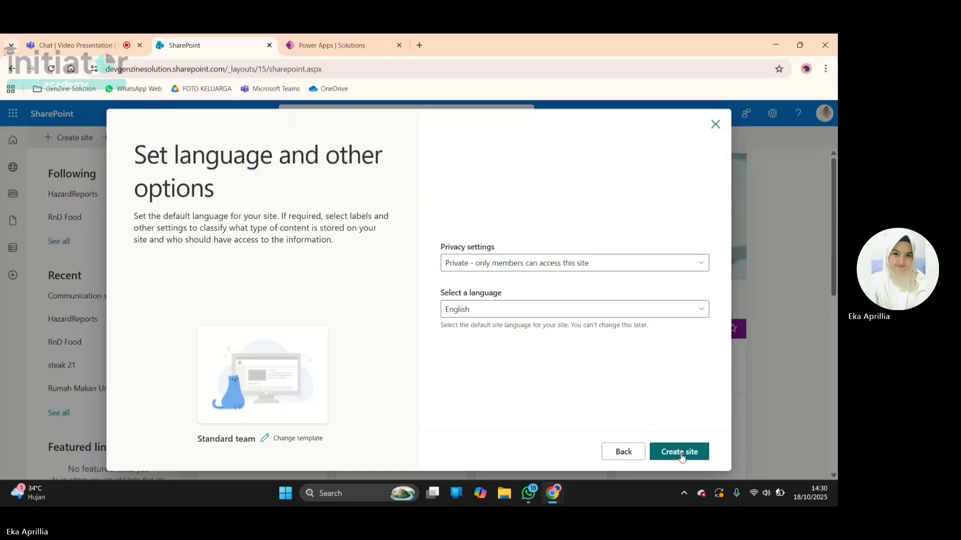
Create the site with the private, members-only setting and English as its language, and finish without adding members.
click(46, 47)
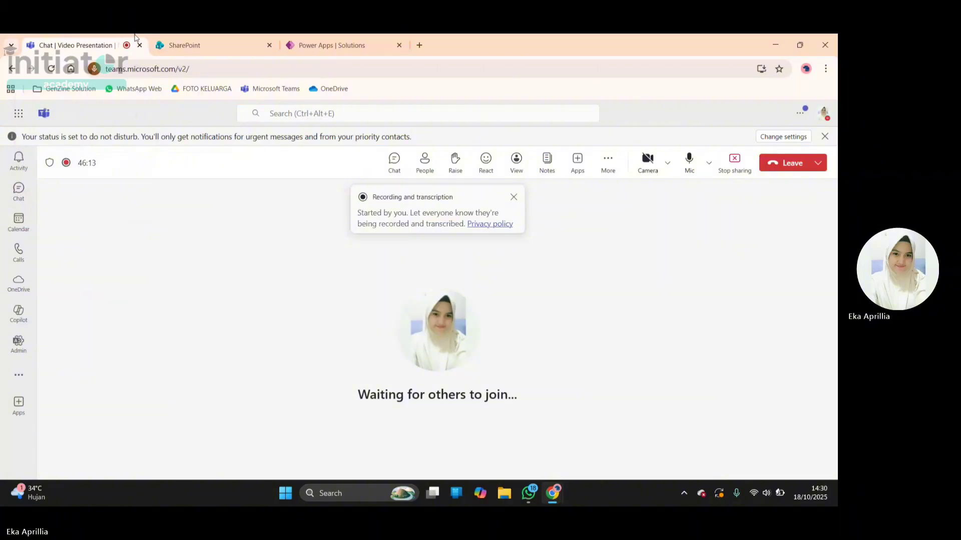
click(201, 45)
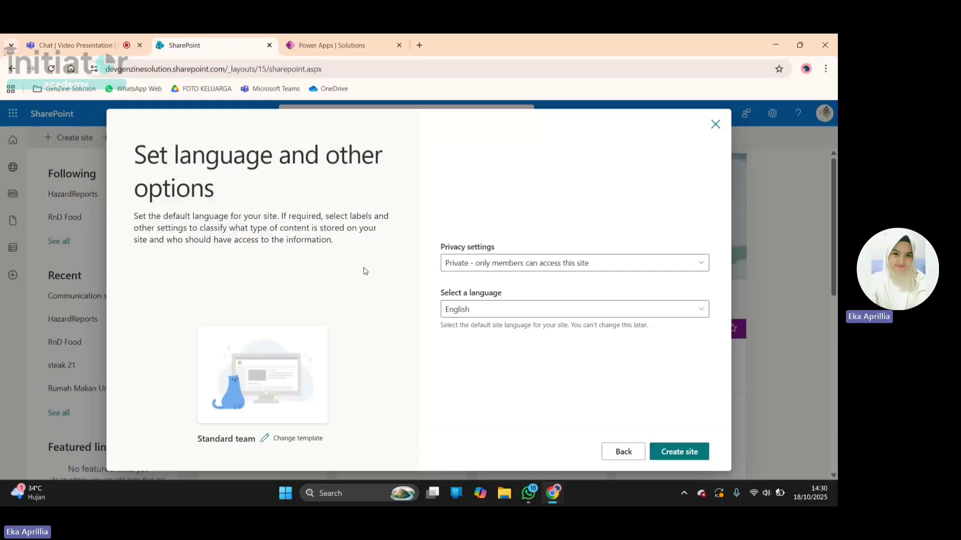
click(465, 271)
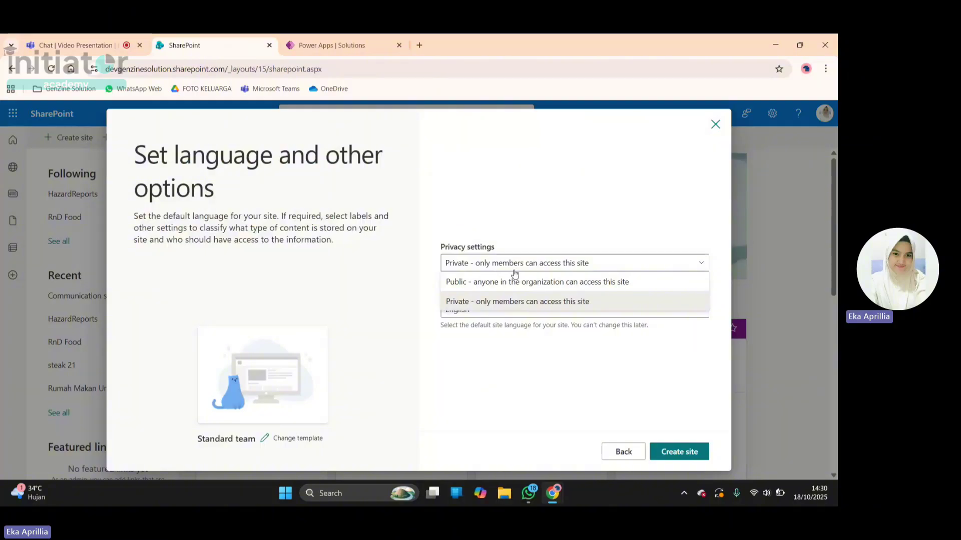
click(541, 328)
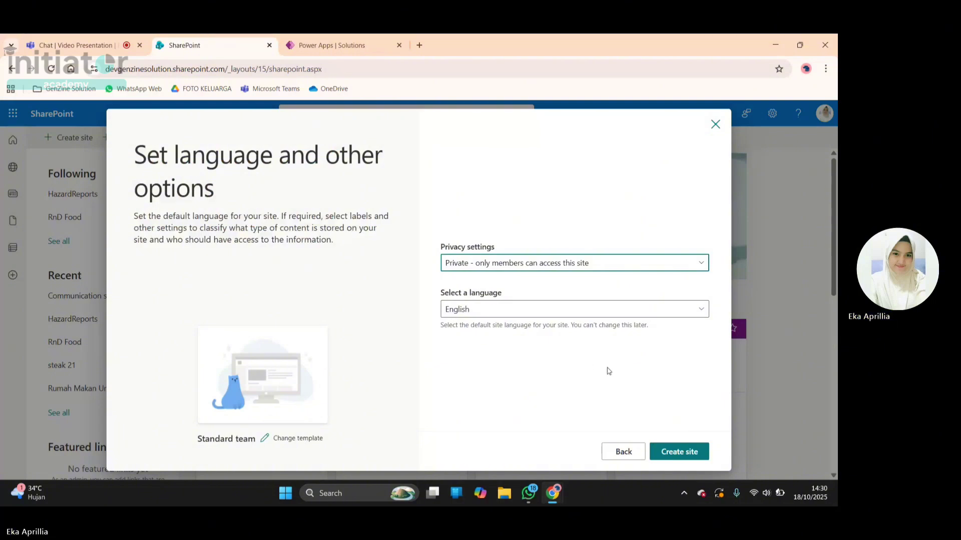
click(672, 453)
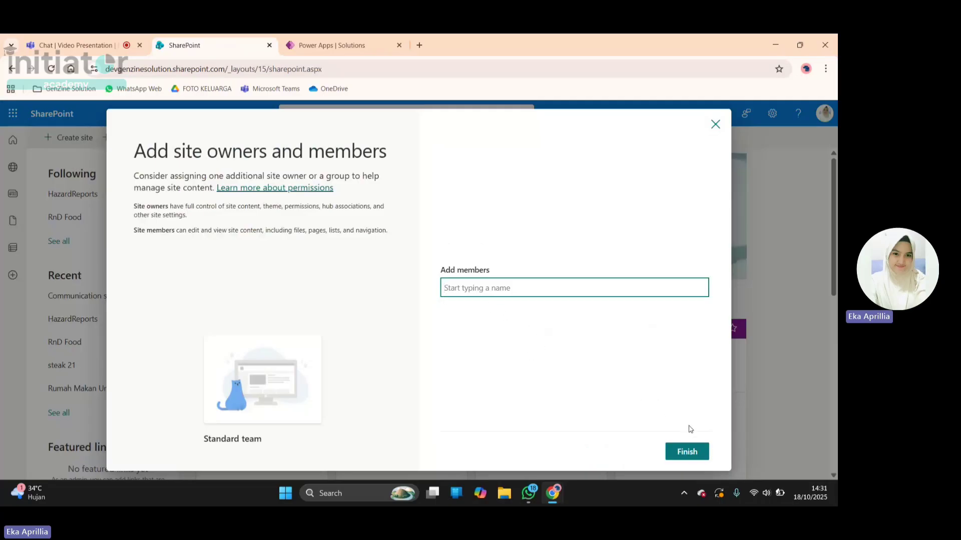
click(689, 452)
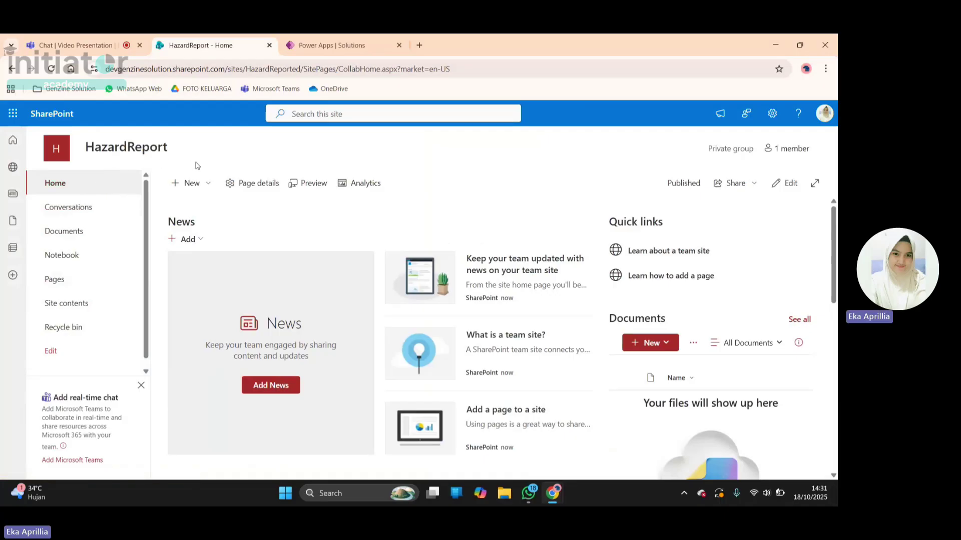
Look over the kinds of new items offered on the site's home page and in its site contents.
click(195, 188)
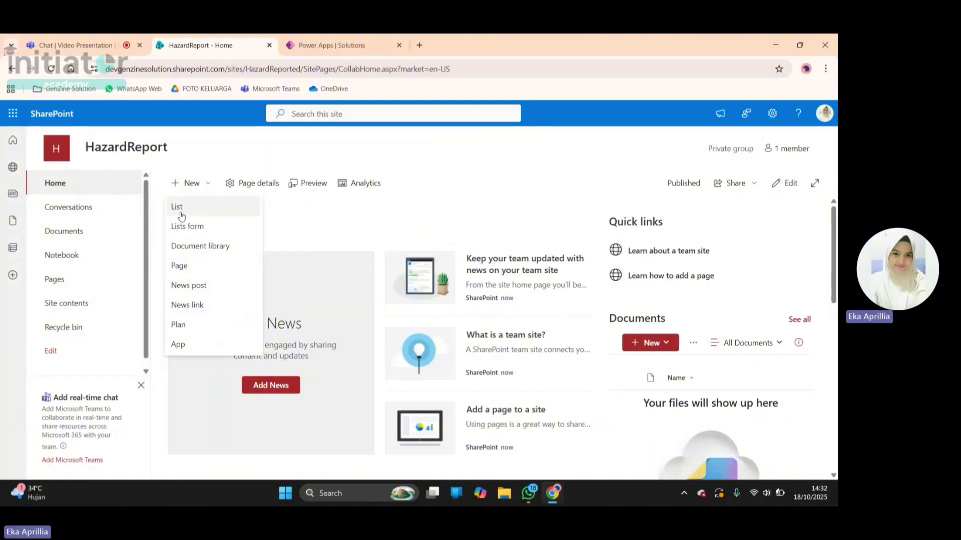
click(84, 309)
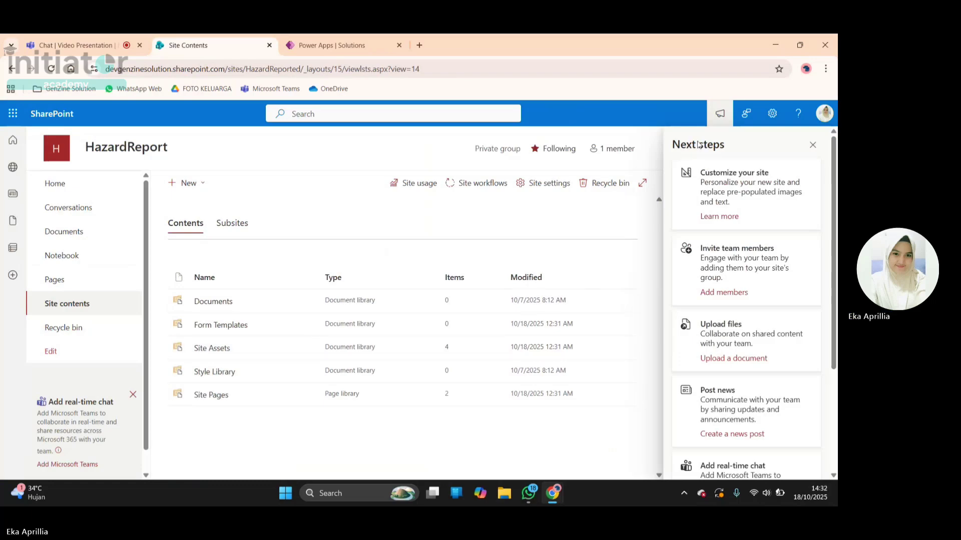
click(813, 144)
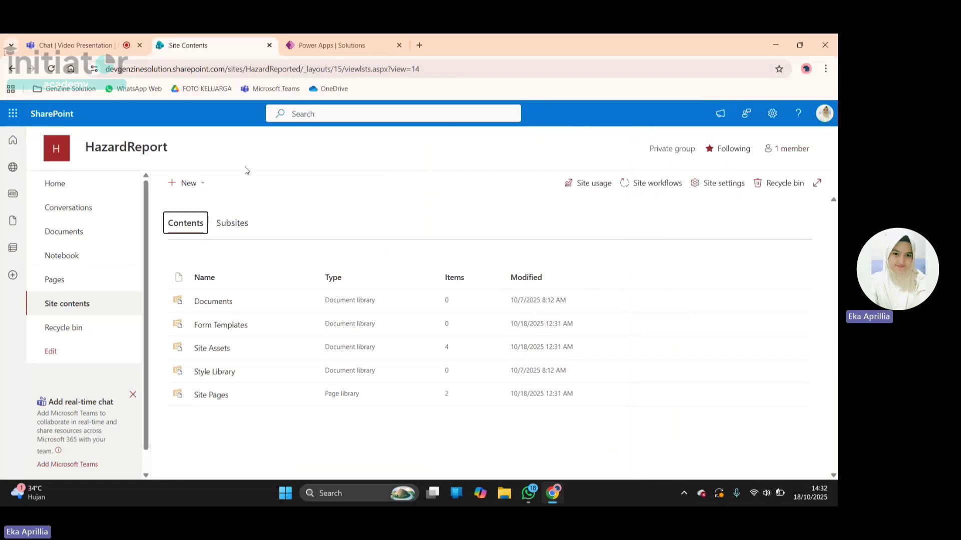
click(199, 194)
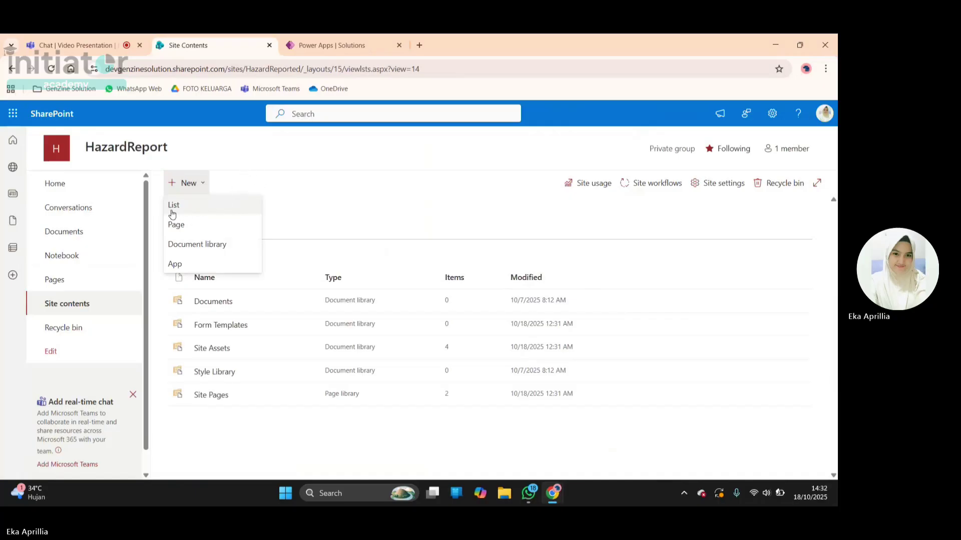
click(92, 191)
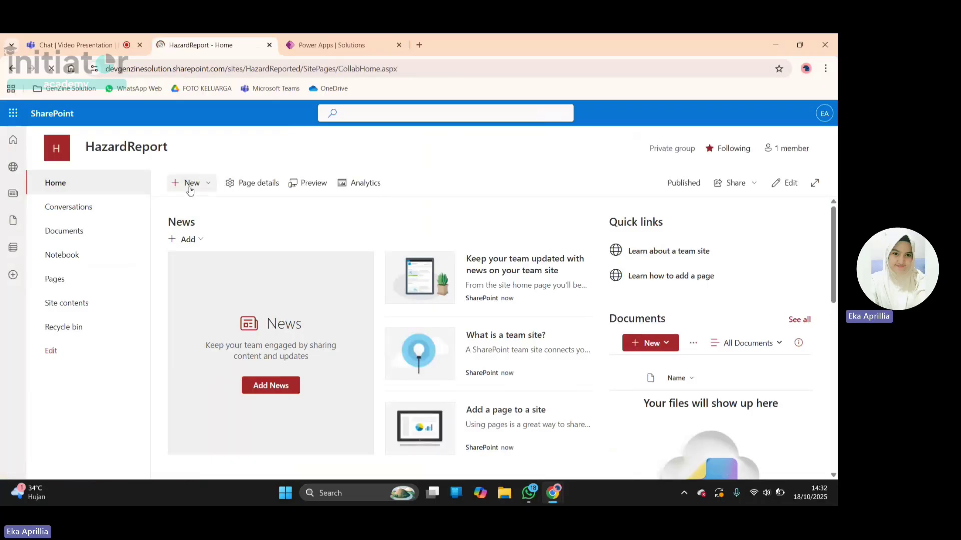
Start a new blank list from the site's home page and name it Hazard Information.
click(190, 189)
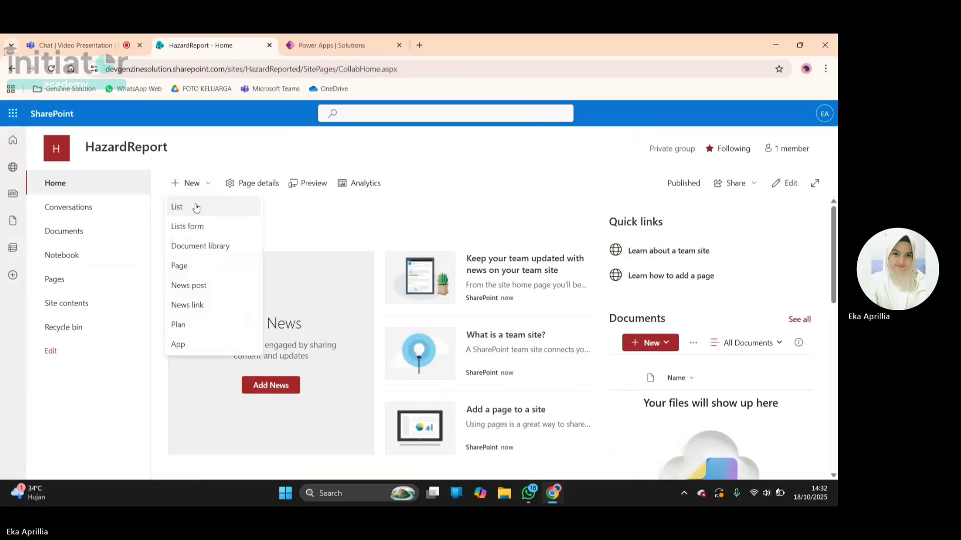
click(196, 210)
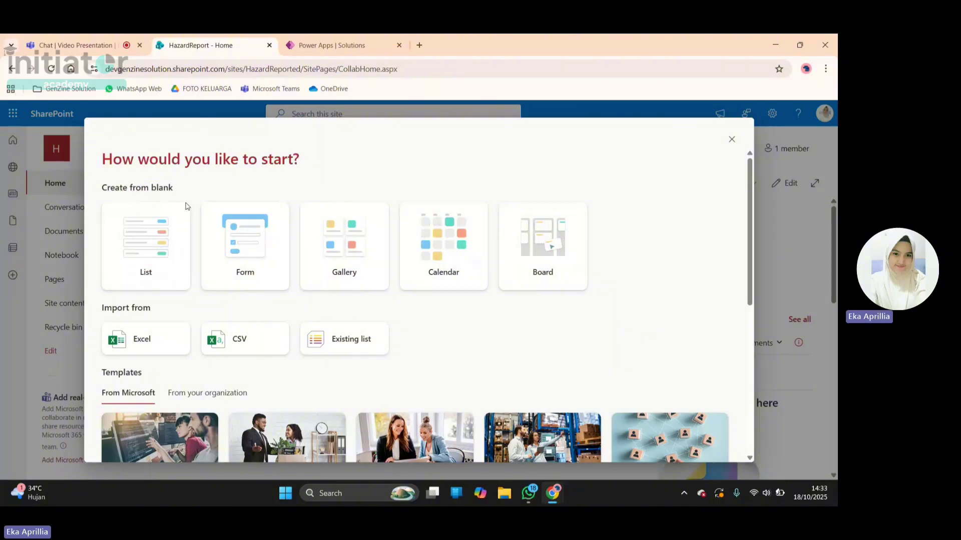
click(168, 276)
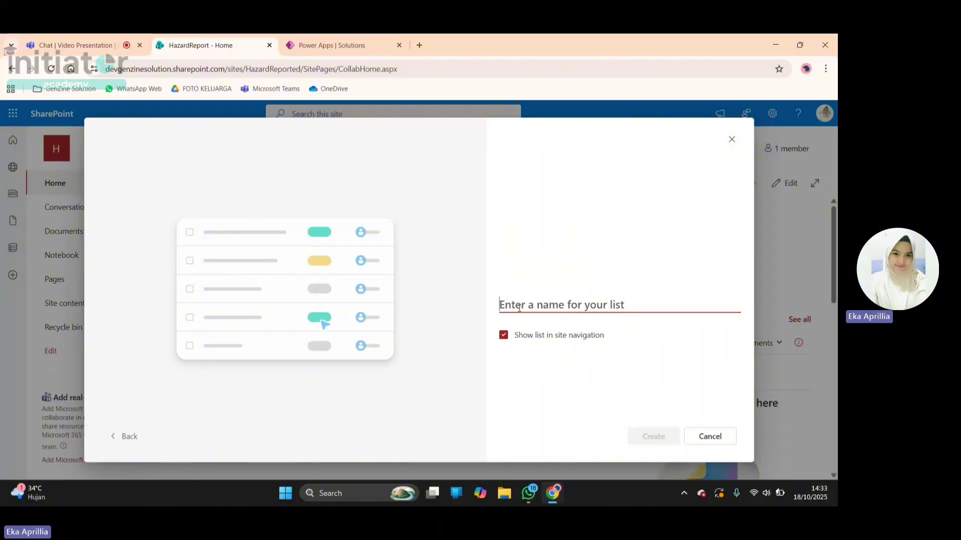
text(Hazard)
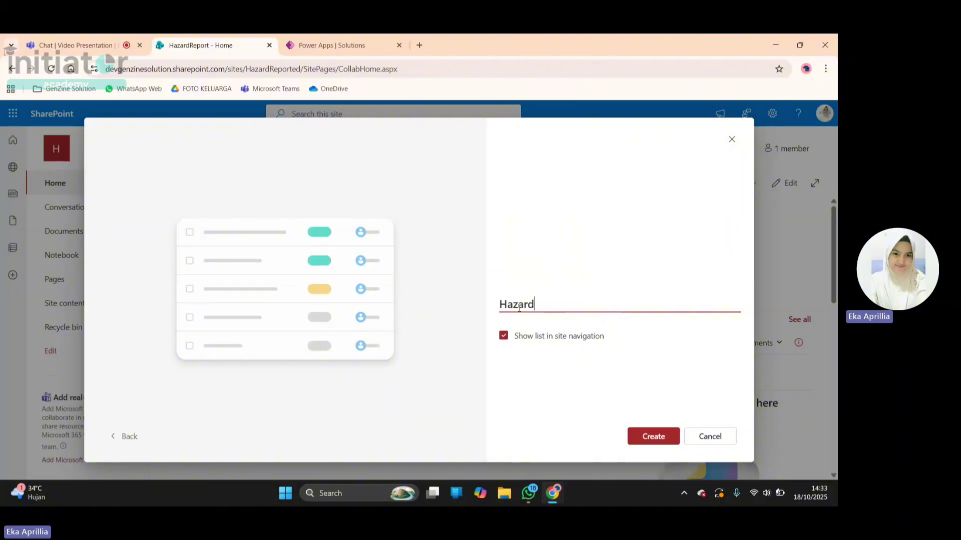
text(Inform)
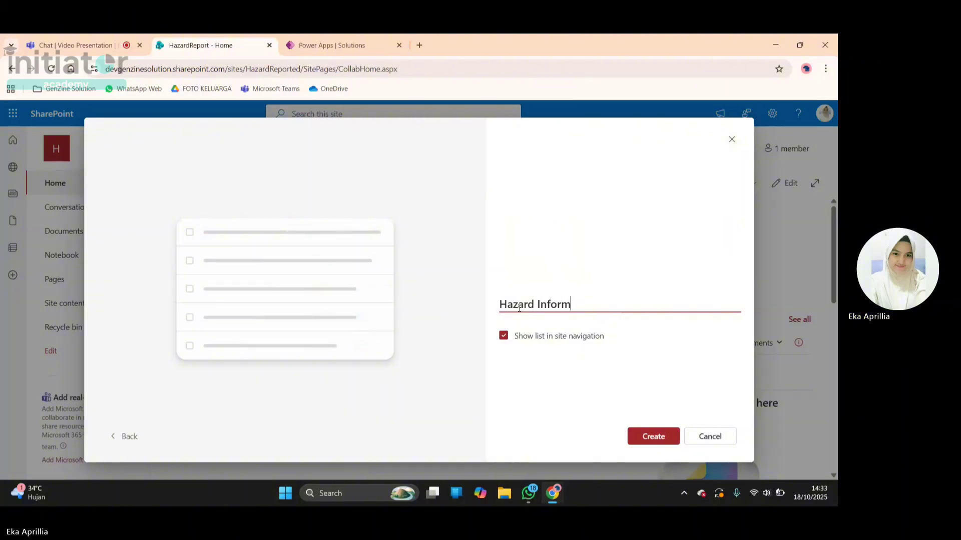
text(ation)
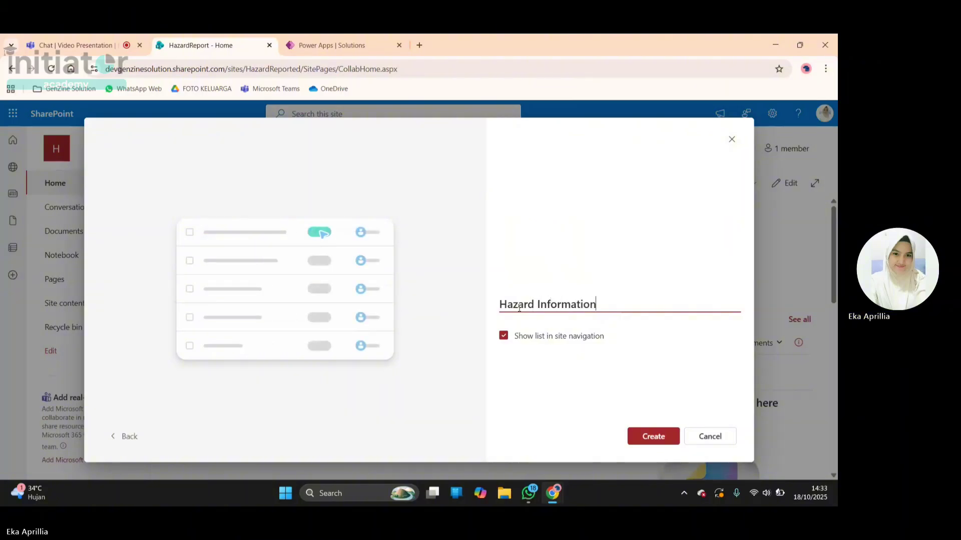
Create the Hazard Information list with the option to show it in site navigation enabled.
click(555, 366)
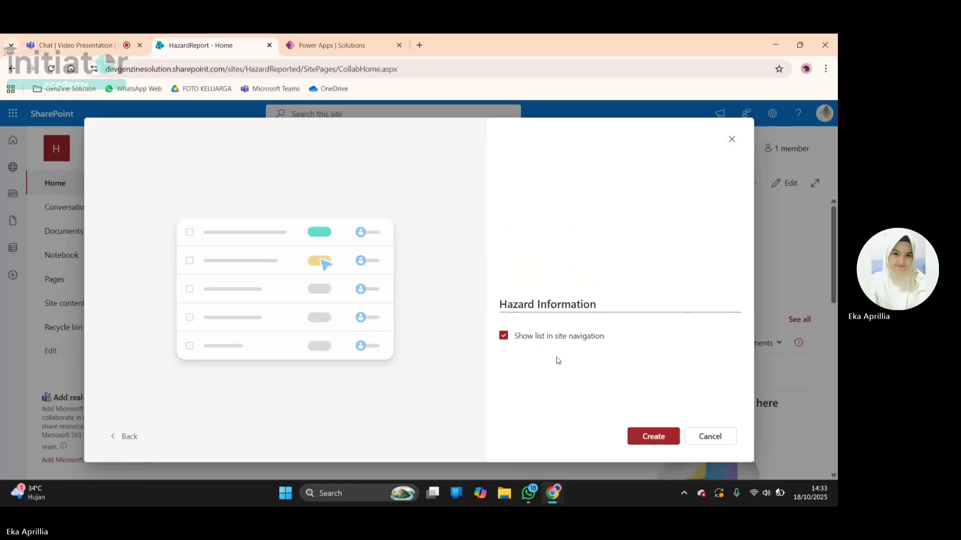
click(607, 304)
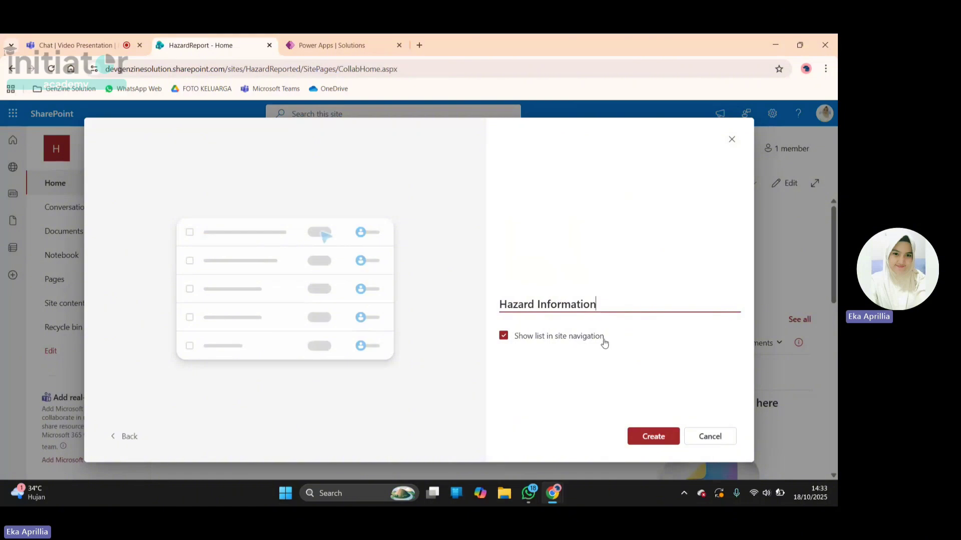
click(504, 337)
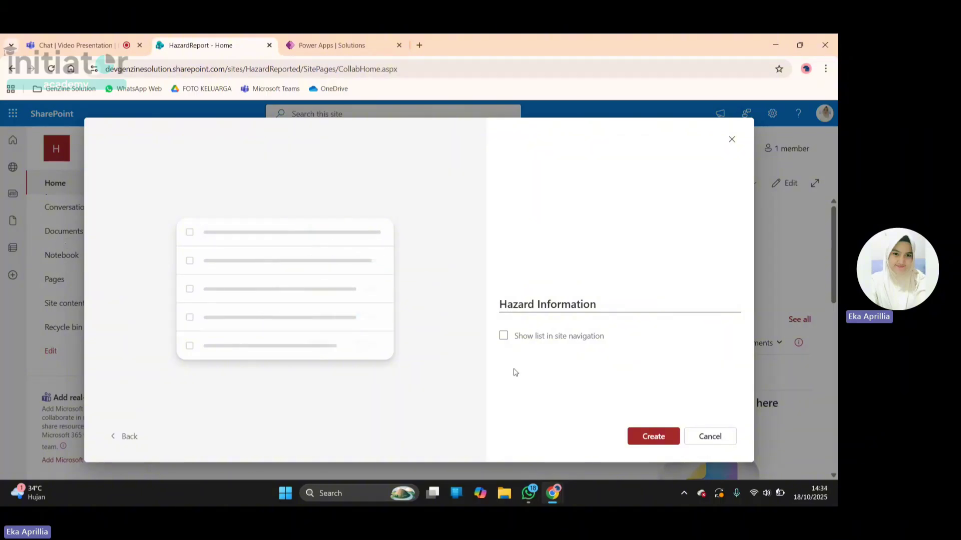
click(501, 338)
click(646, 438)
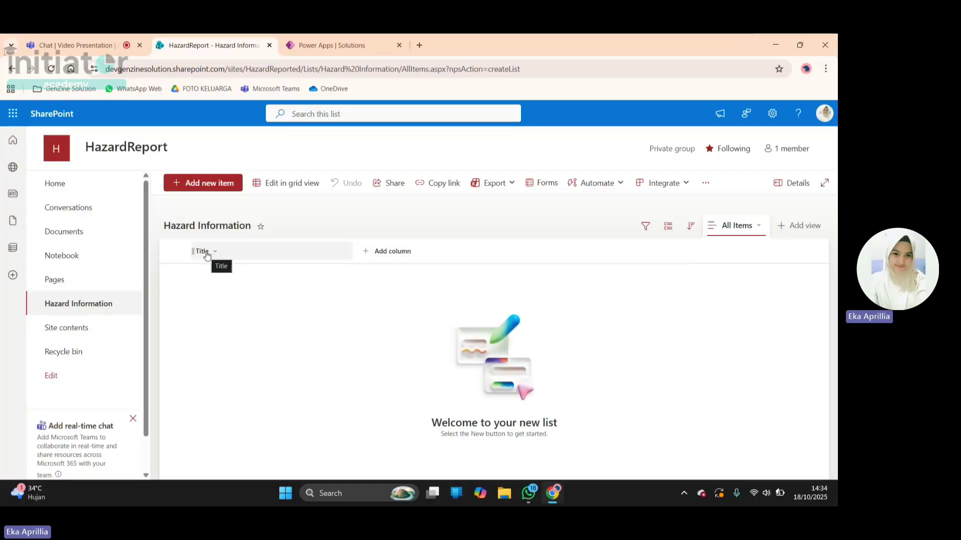
Rename the Title column of the Hazard Information list to Hazard Title.
click(207, 253)
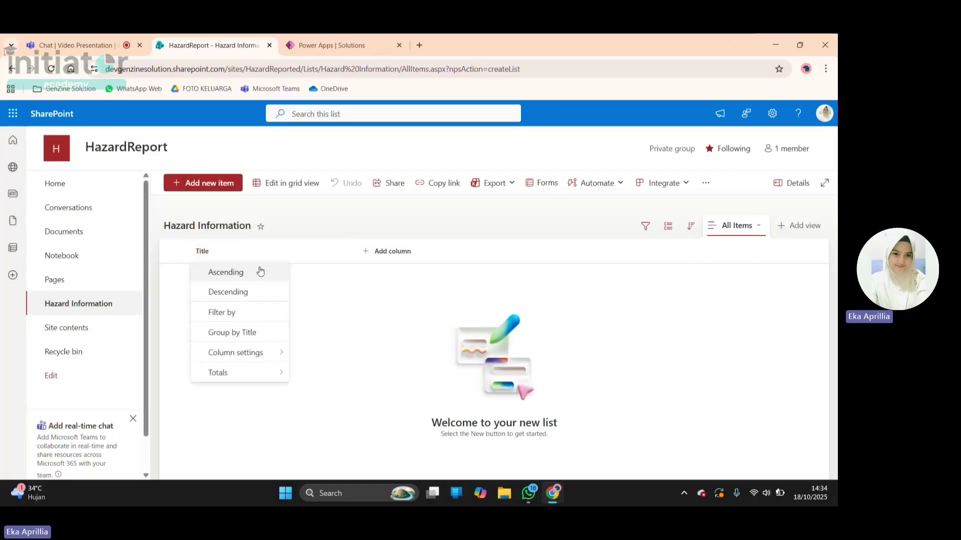
click(237, 347)
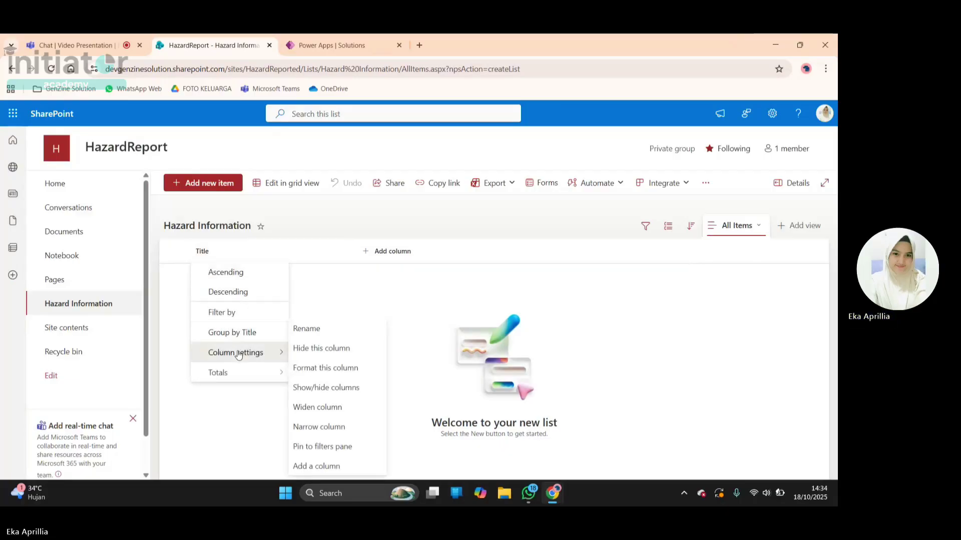
click(313, 328)
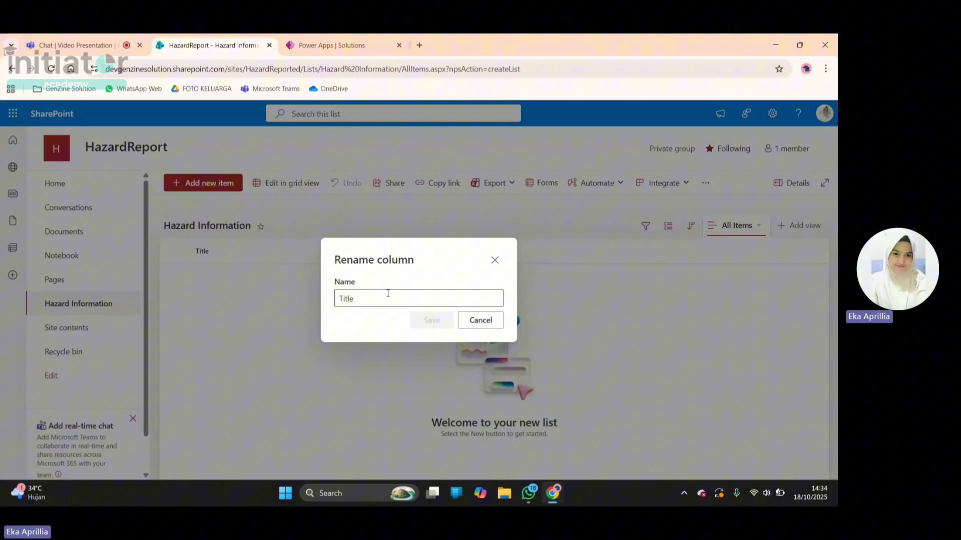
click(386, 295)
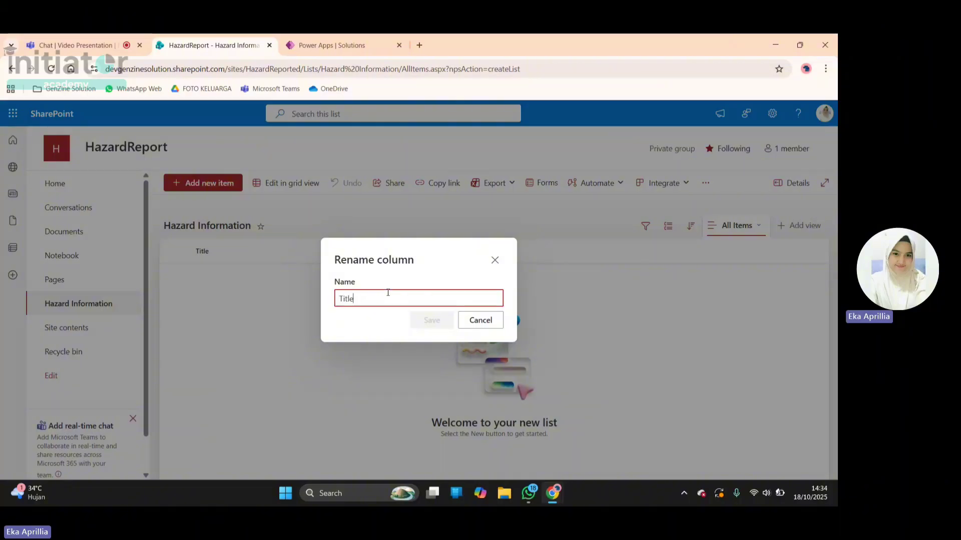
key(ctrl+a)
text(Hazard Tit)
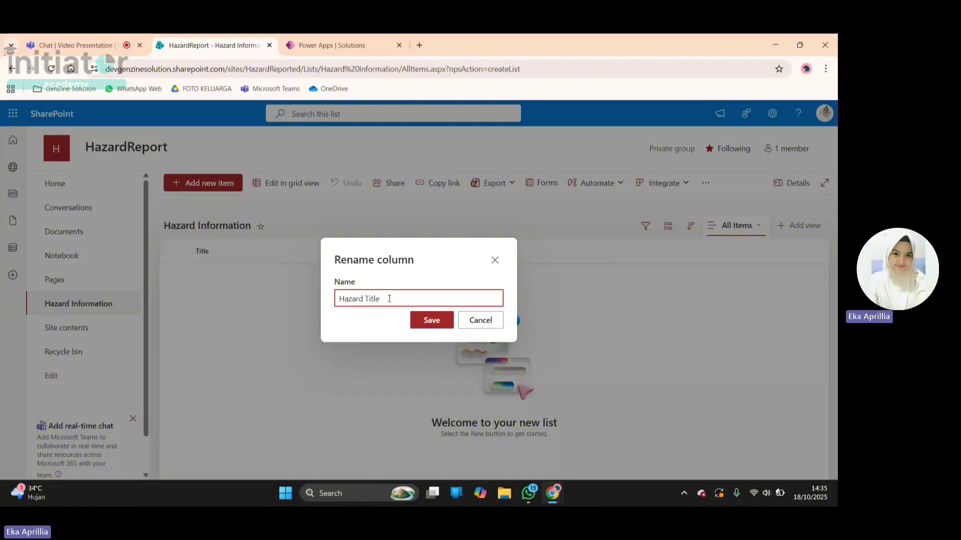
click(447, 324)
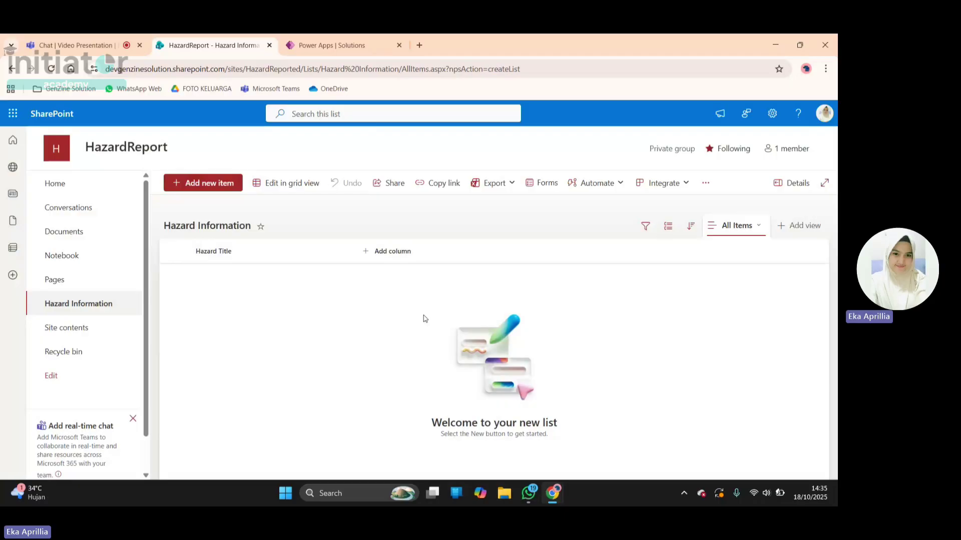
Start adding a column to the list and look over the available column types.
click(387, 257)
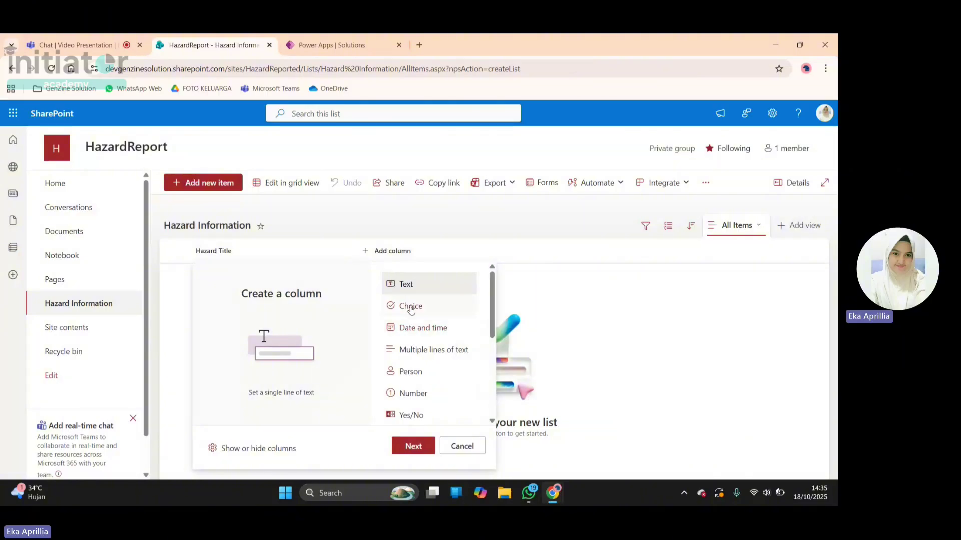
scroll(405, 343, down, 1)
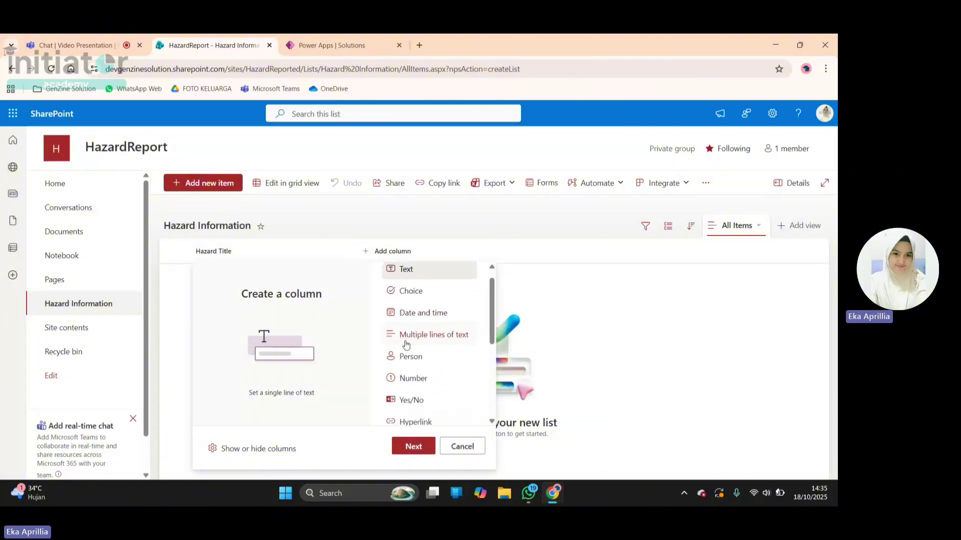
scroll(406, 345, up, 1)
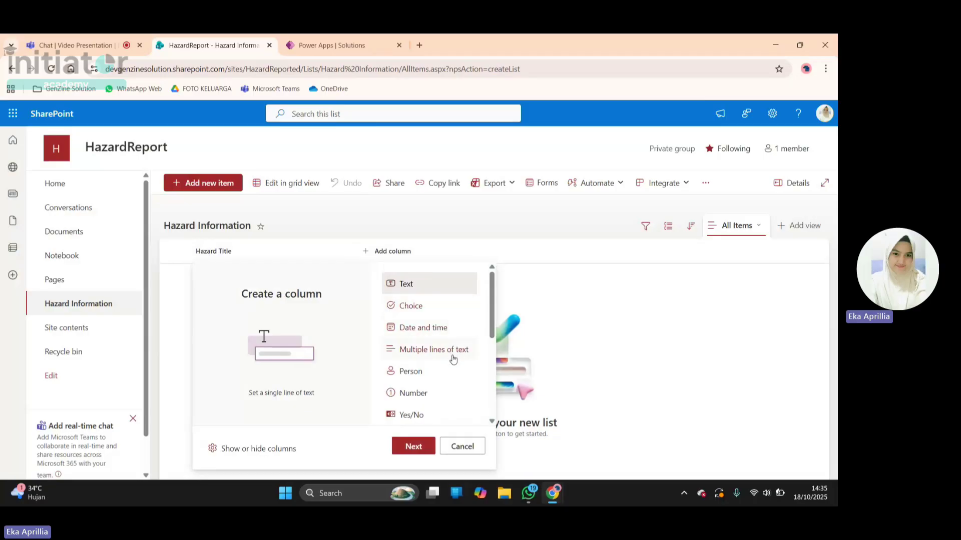
scroll(452, 360, down, 2)
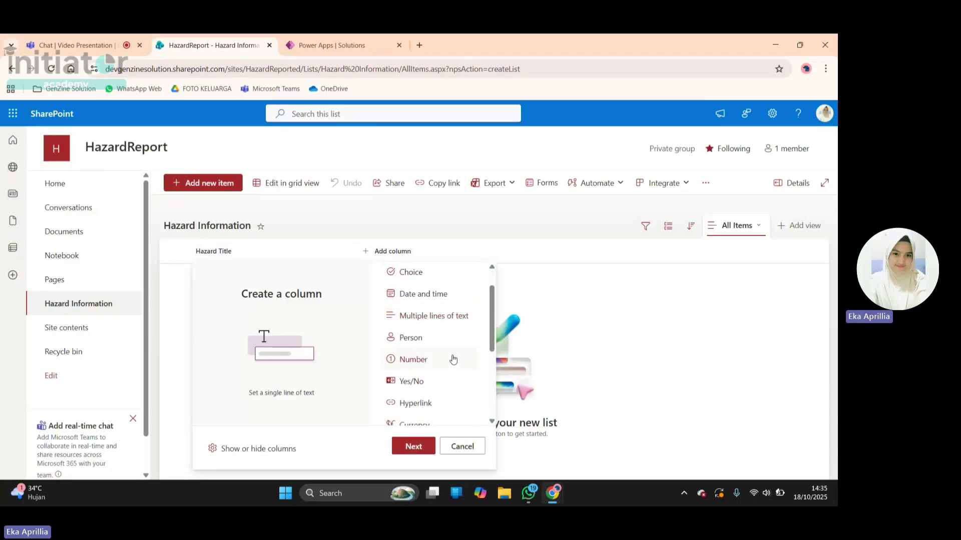
scroll(452, 359, down, 3)
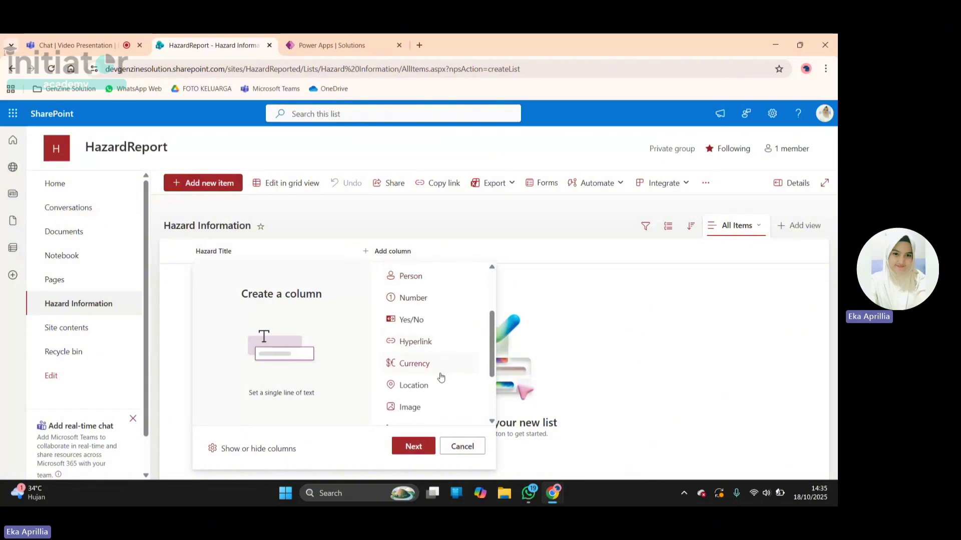
scroll(441, 377, down, 3)
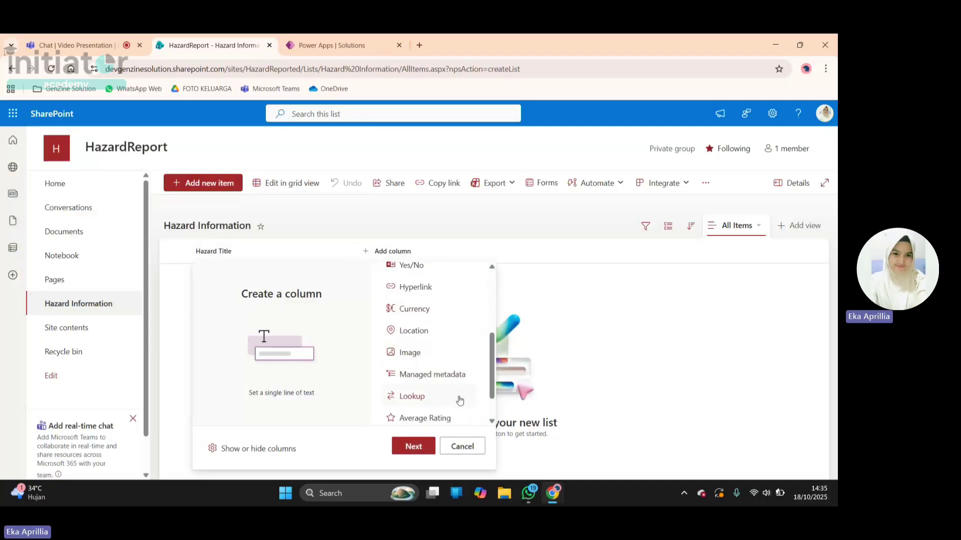
scroll(459, 400, up, 3)
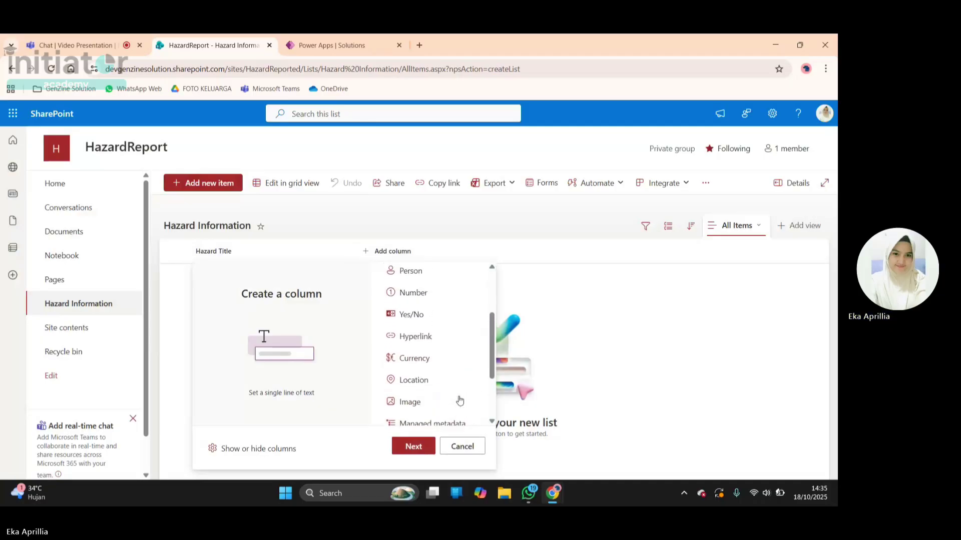
scroll(459, 400, up, 3)
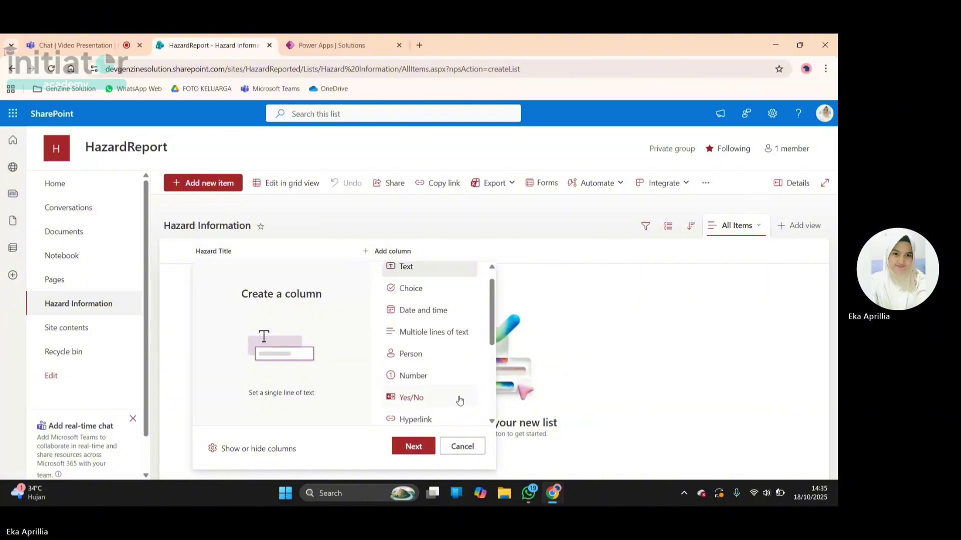
scroll(459, 400, up, 1)
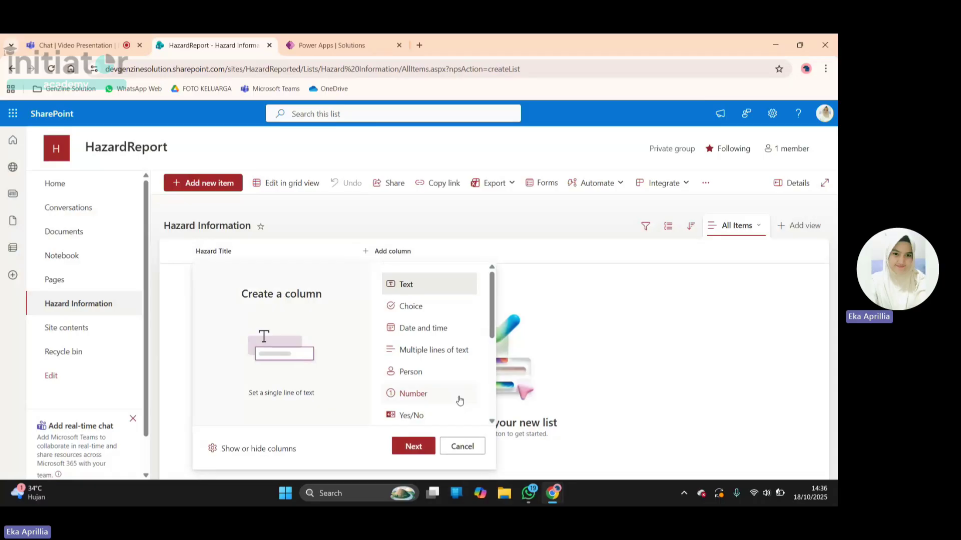
Choose Multiple lines of text as the new column's type and expand its additional options.
click(449, 353)
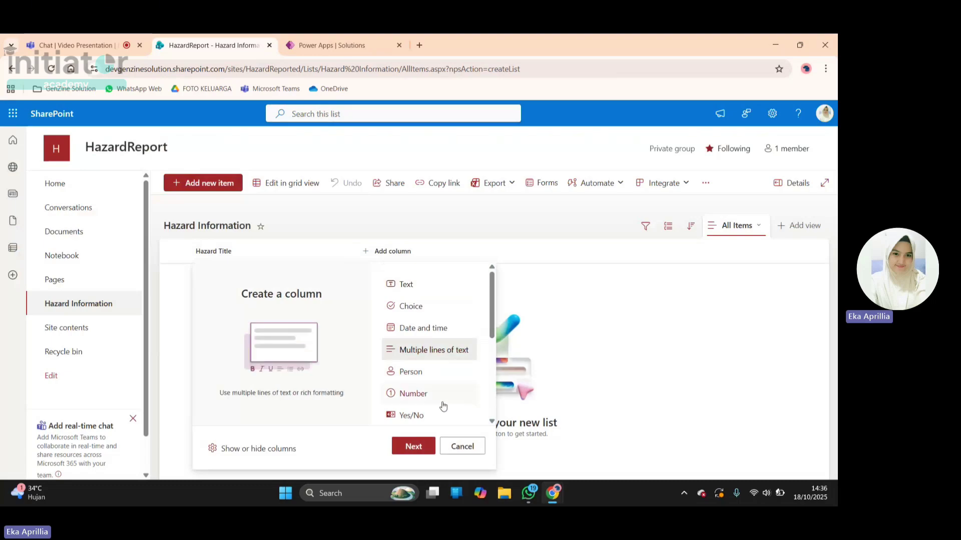
click(414, 446)
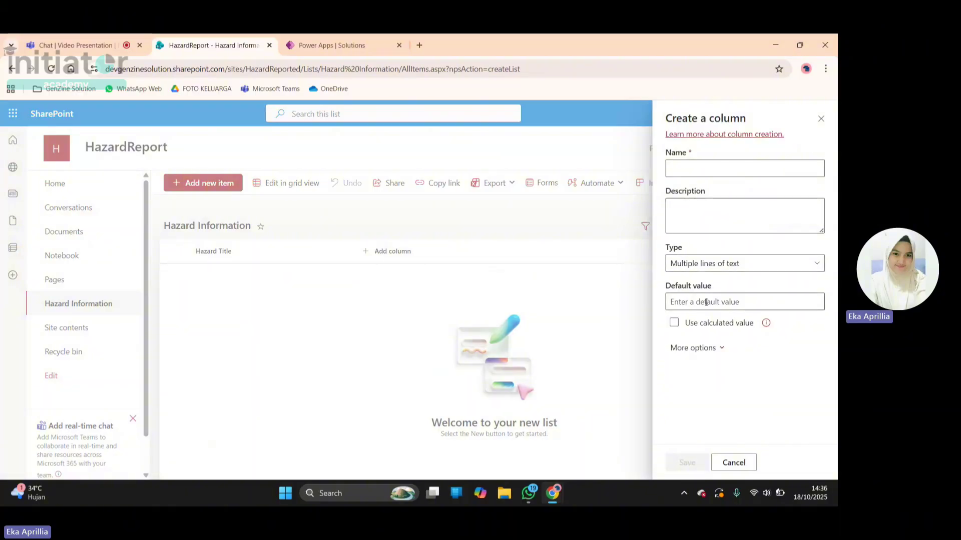
click(704, 346)
scroll(704, 346, down, 1)
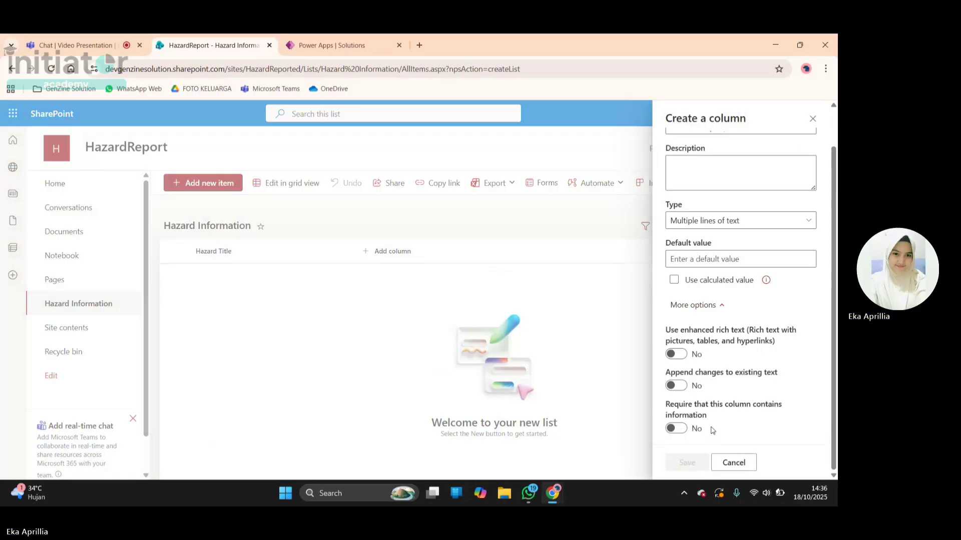
scroll(736, 341, up, 1)
scroll(737, 341, up, 2)
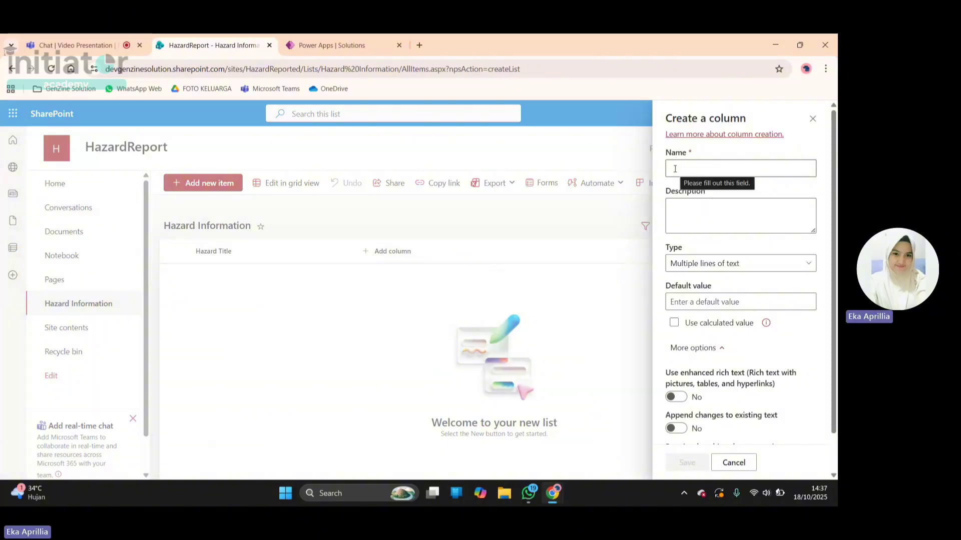
Name the new multi-line text column Description.
click(675, 170)
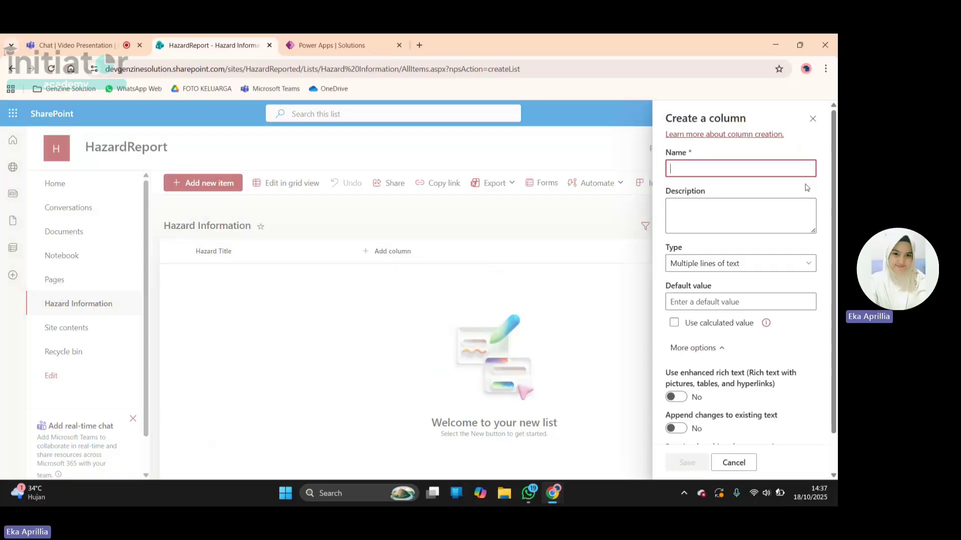
text(Descrip)
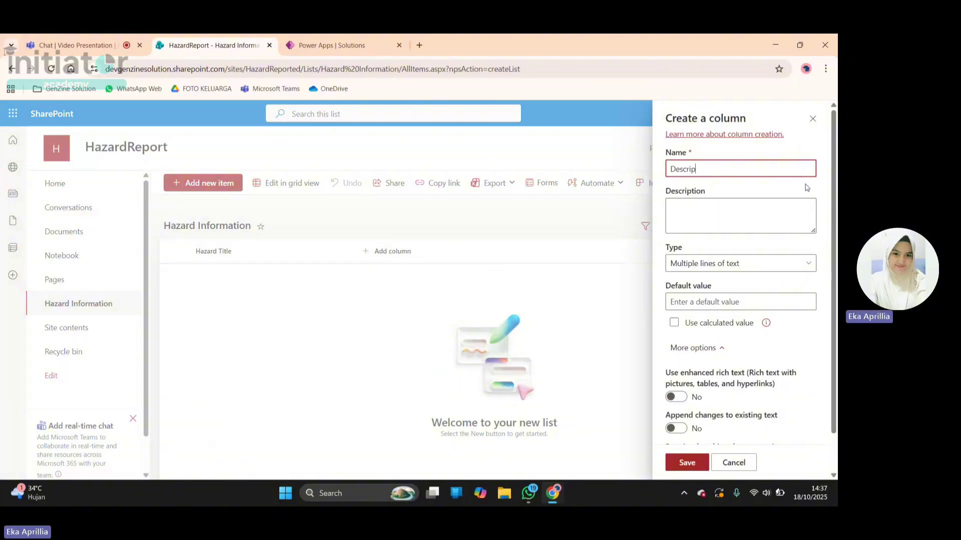
text(tion)
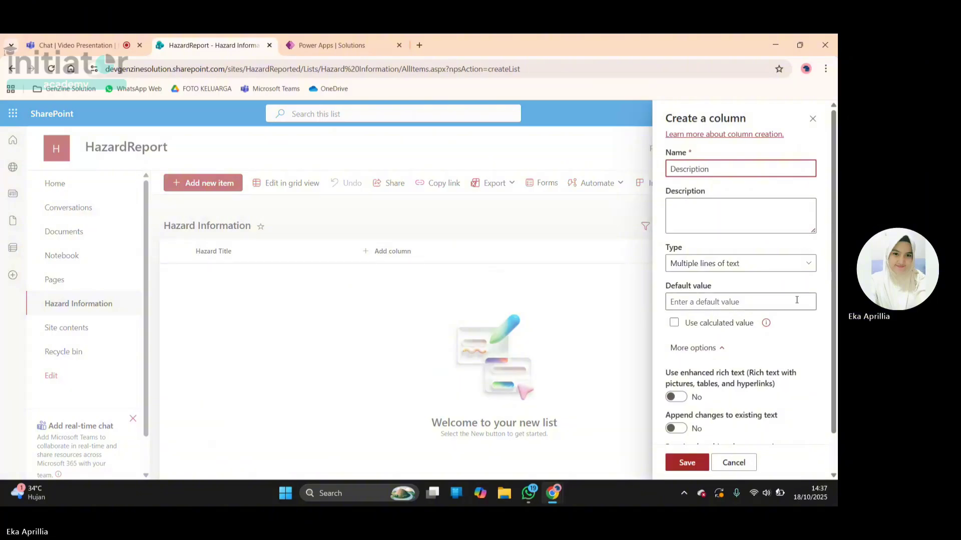
scroll(792, 323, down, 1)
scroll(793, 323, down, 1)
scroll(792, 323, up, 1)
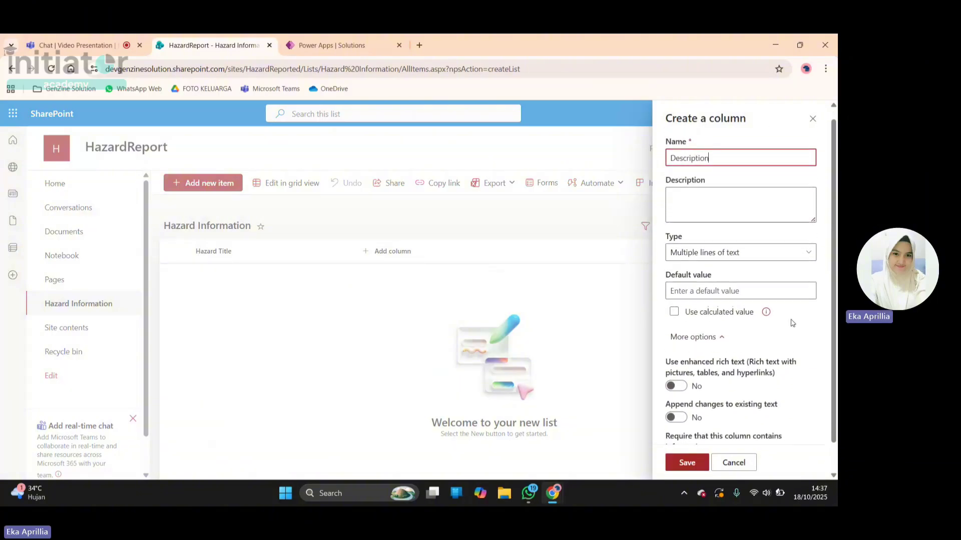
Review the type choices, keep Multiple lines of text with the additional options off, and save the Description column.
click(699, 257)
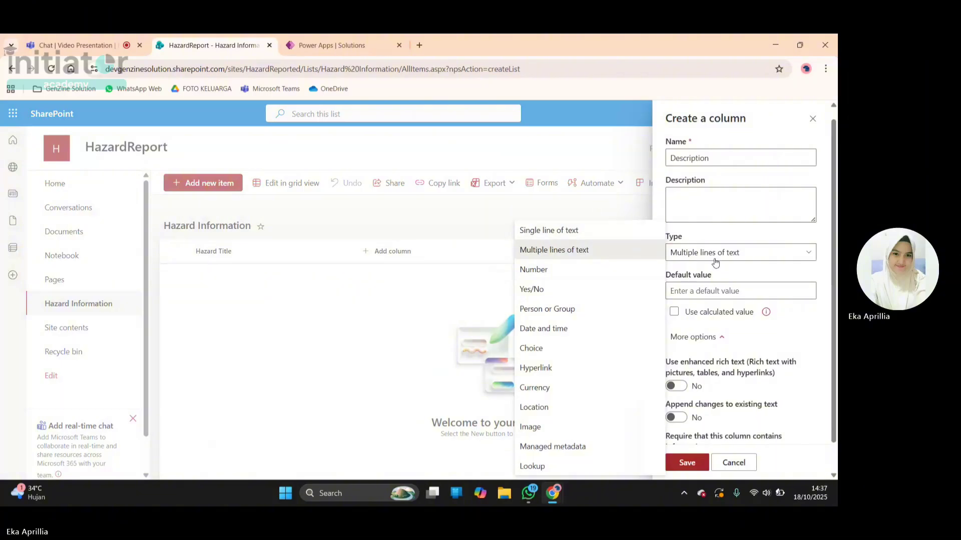
click(745, 239)
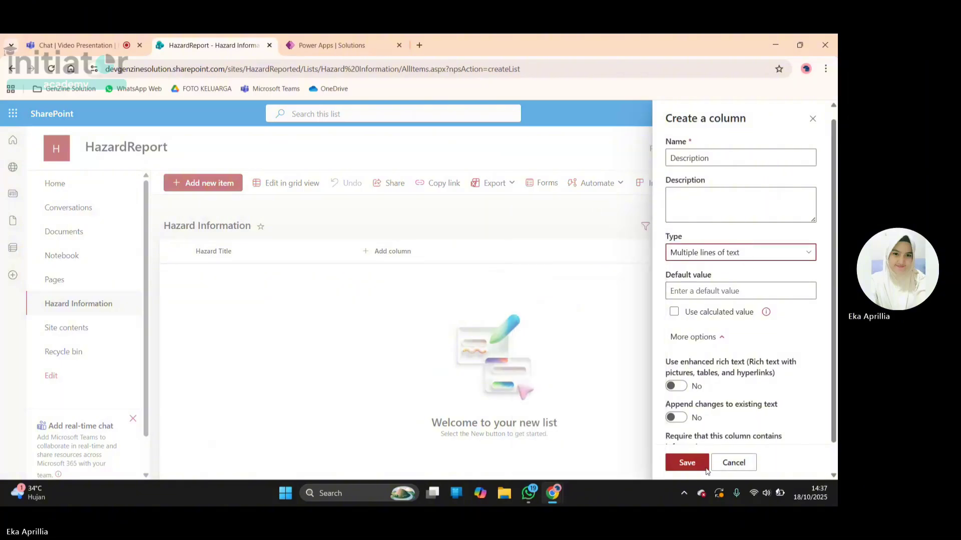
scroll(704, 371, up, 1)
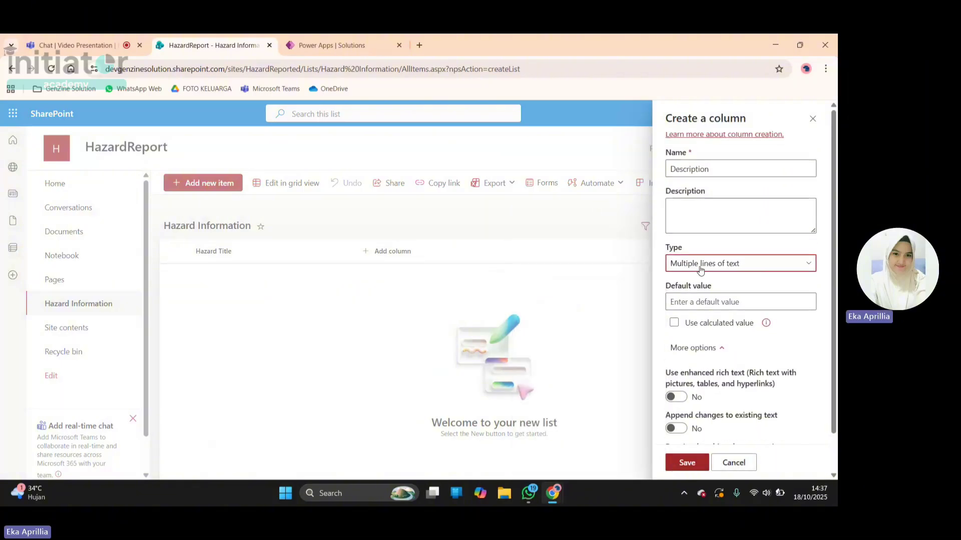
scroll(701, 338, down, 1)
scroll(702, 339, down, 1)
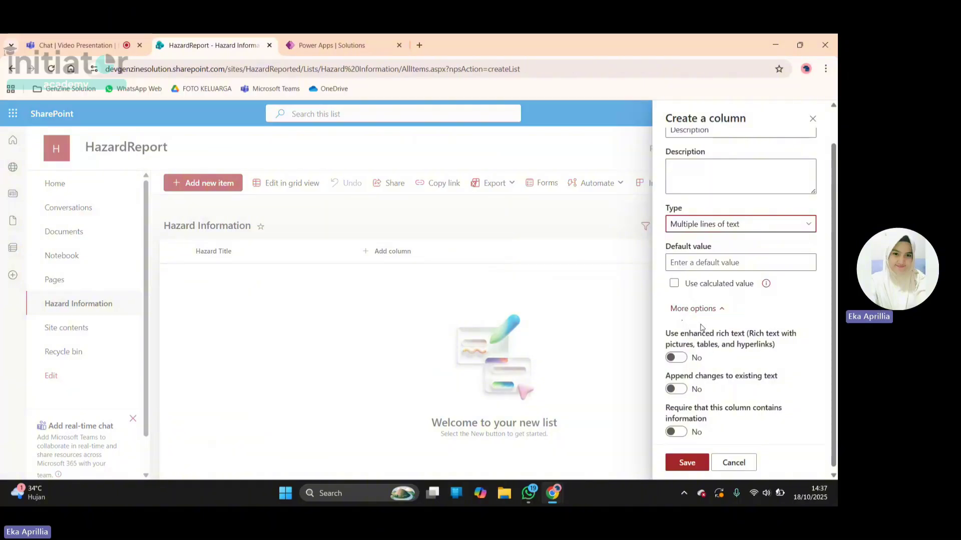
scroll(675, 408, down, 1)
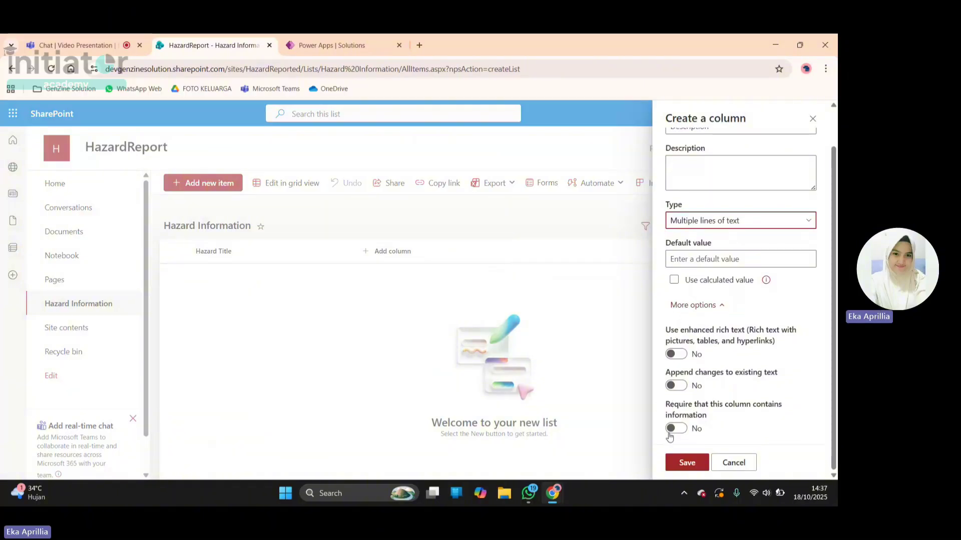
click(675, 467)
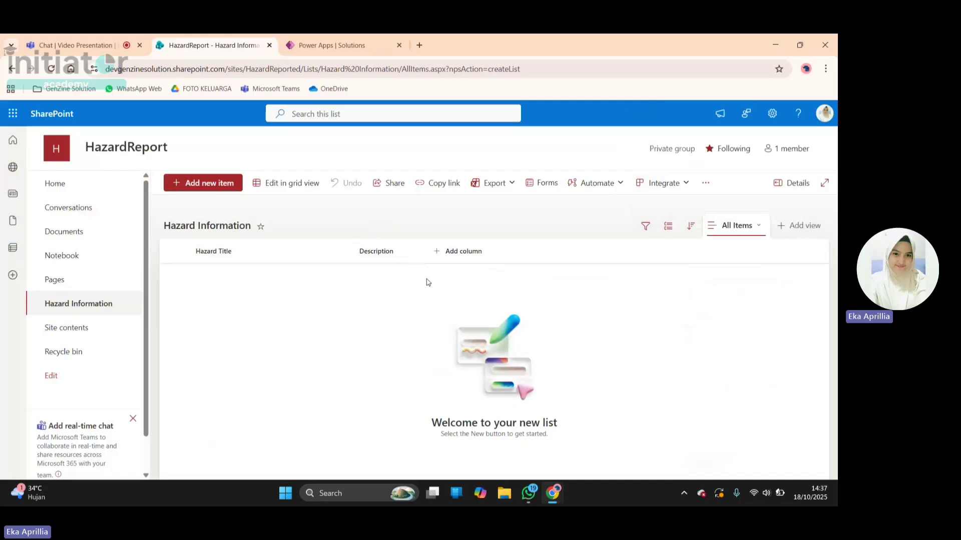
Add a Person column named Reported By to the Hazard Information list and save it.
click(500, 251)
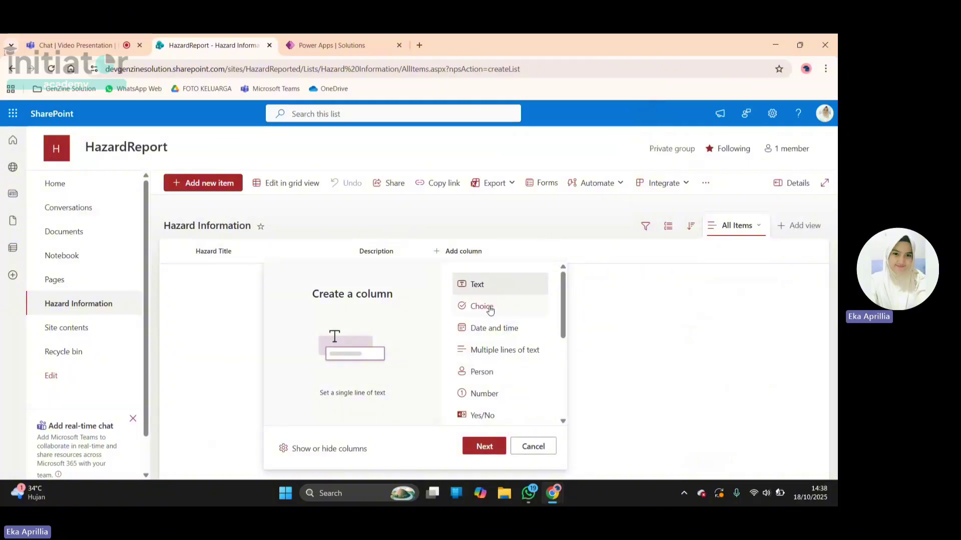
scroll(488, 325, down, 2)
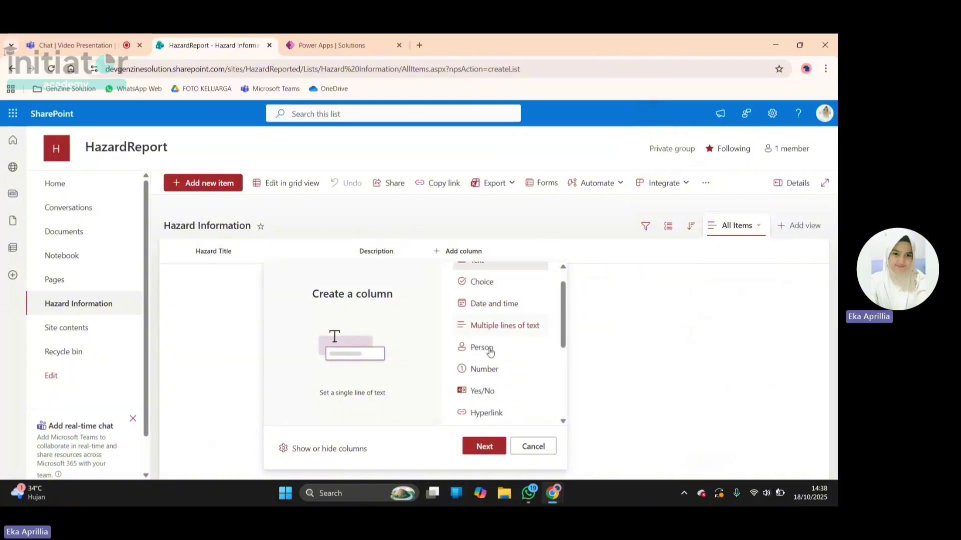
click(481, 329)
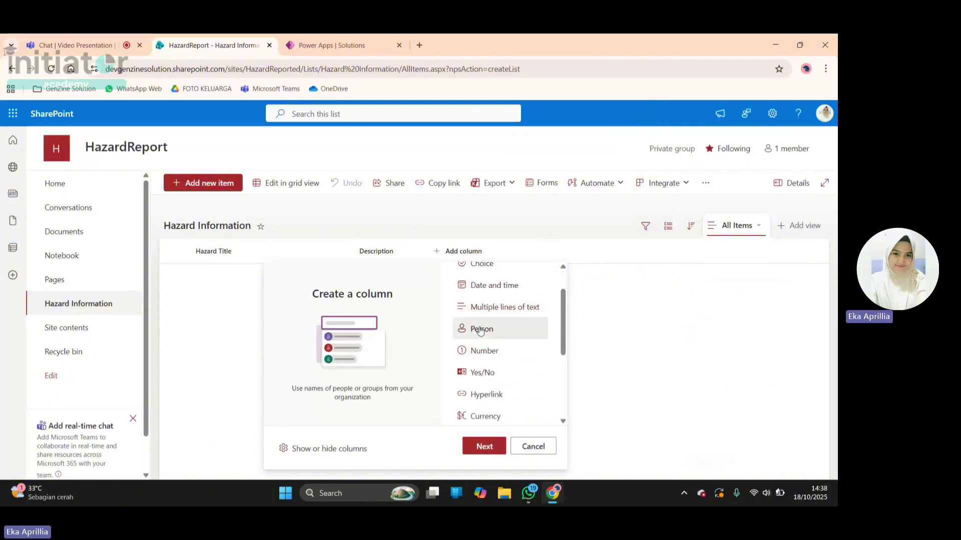
click(483, 447)
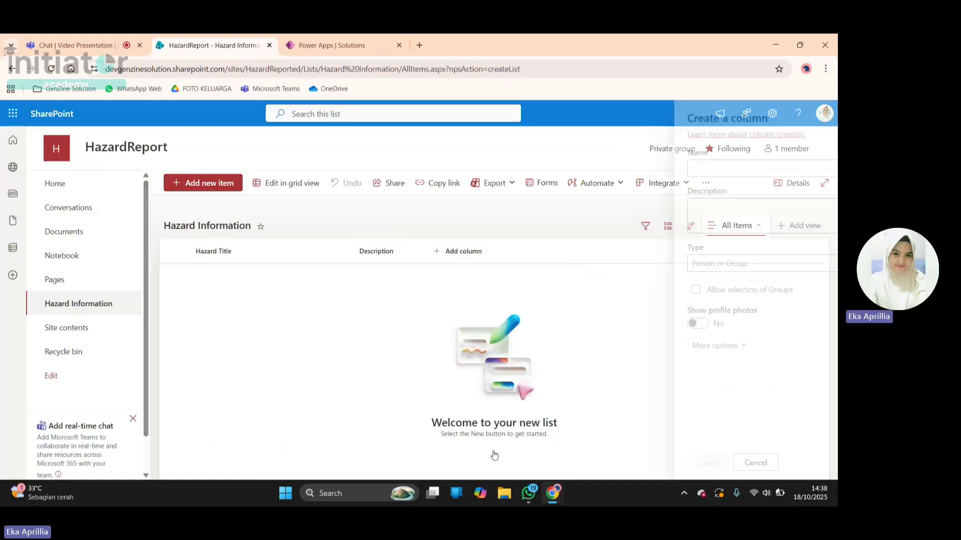
click(694, 167)
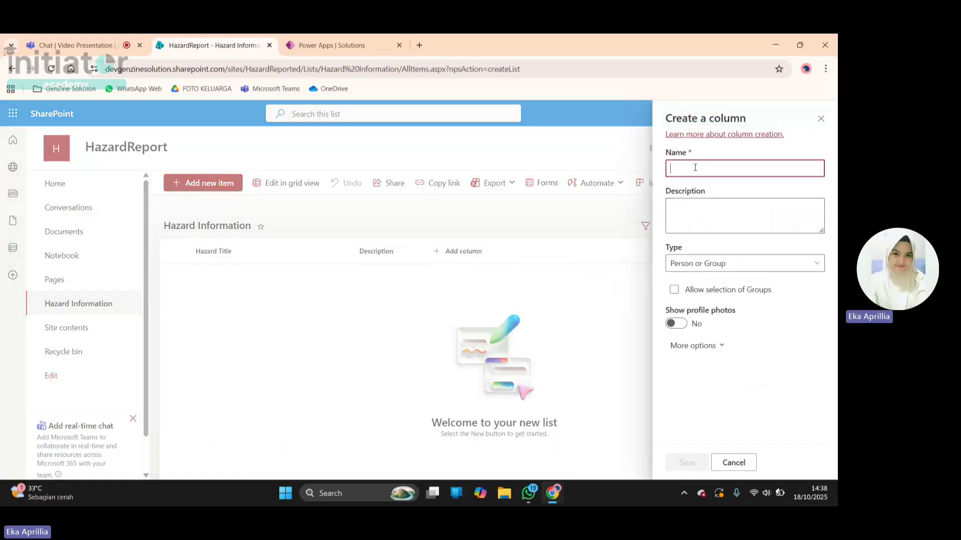
text(Rep)
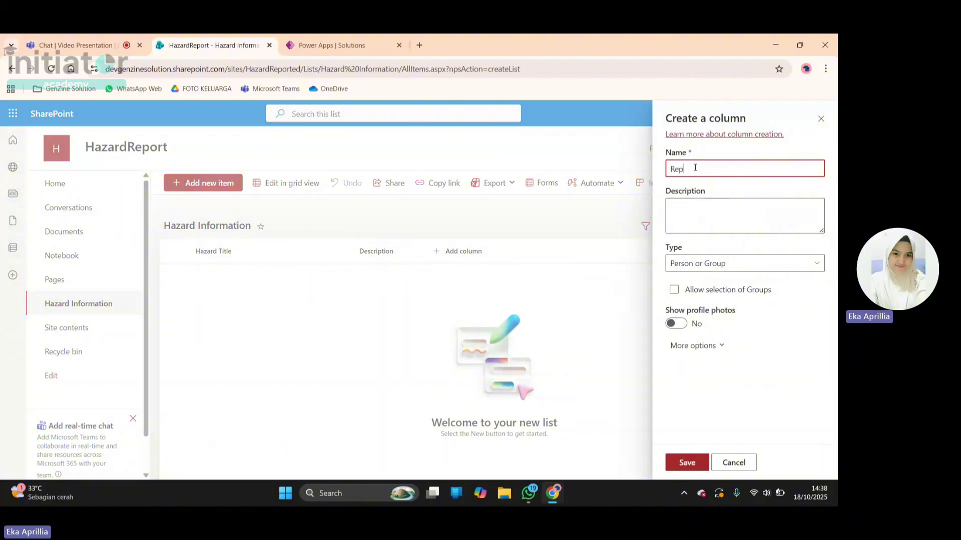
text(orte)
key(BackSpace)
key(BackSpace)
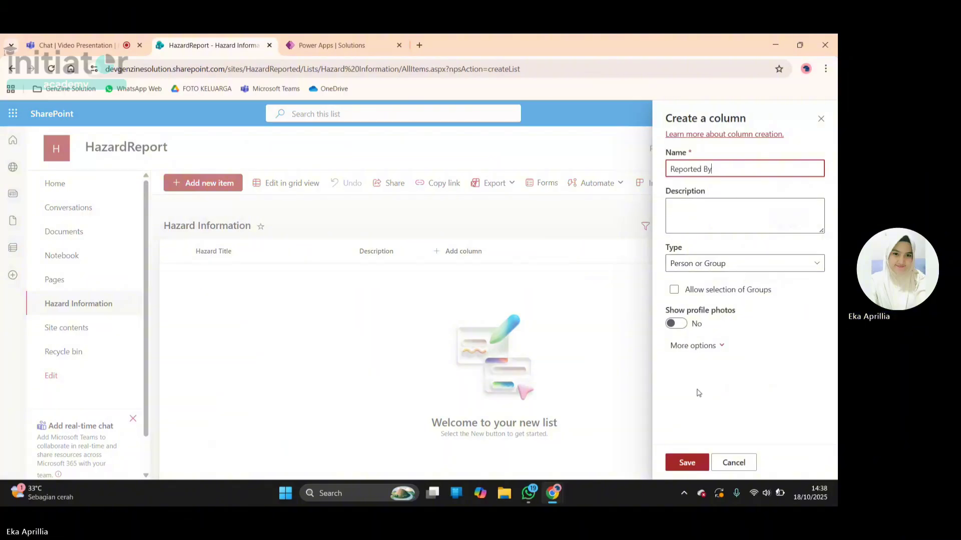
click(686, 463)
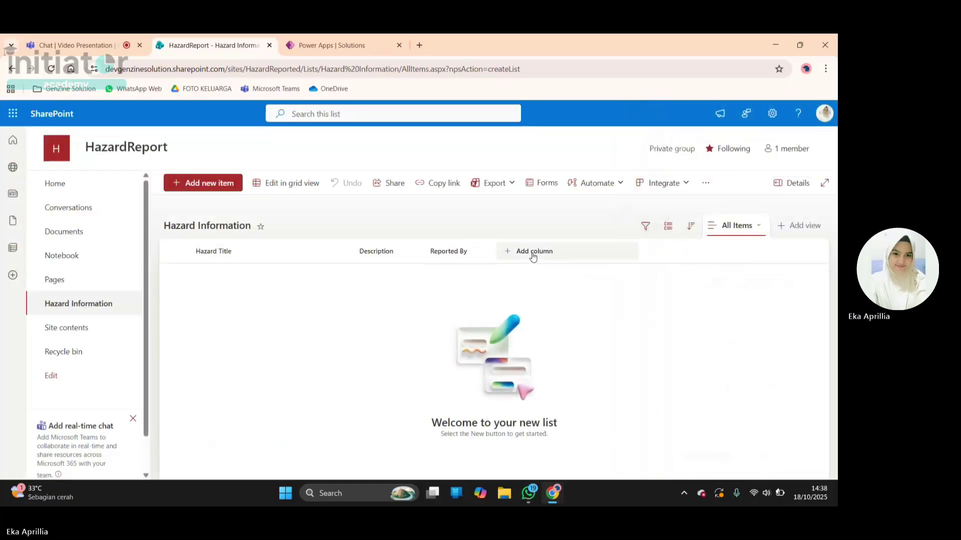
Start a new Choice column in the list and name it Hezard Level.
click(533, 257)
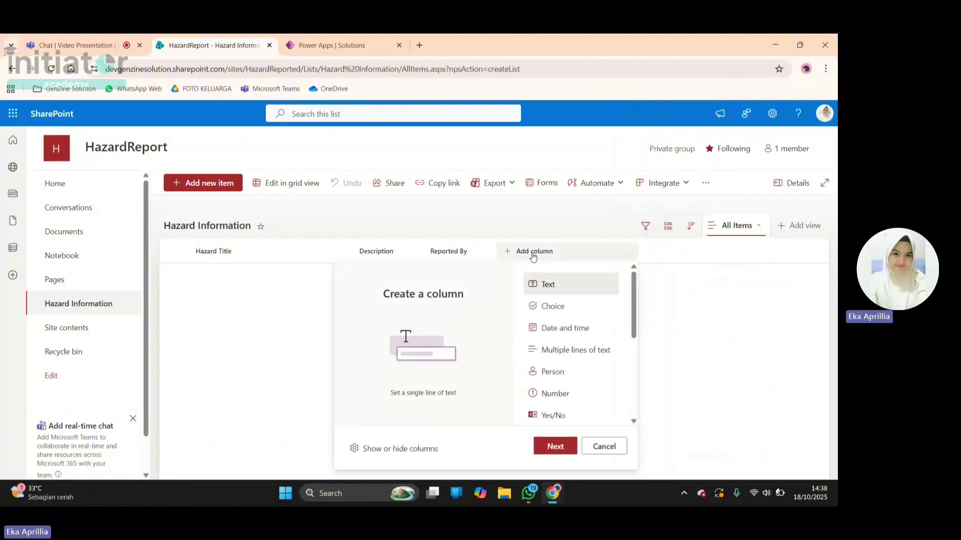
click(559, 310)
click(555, 447)
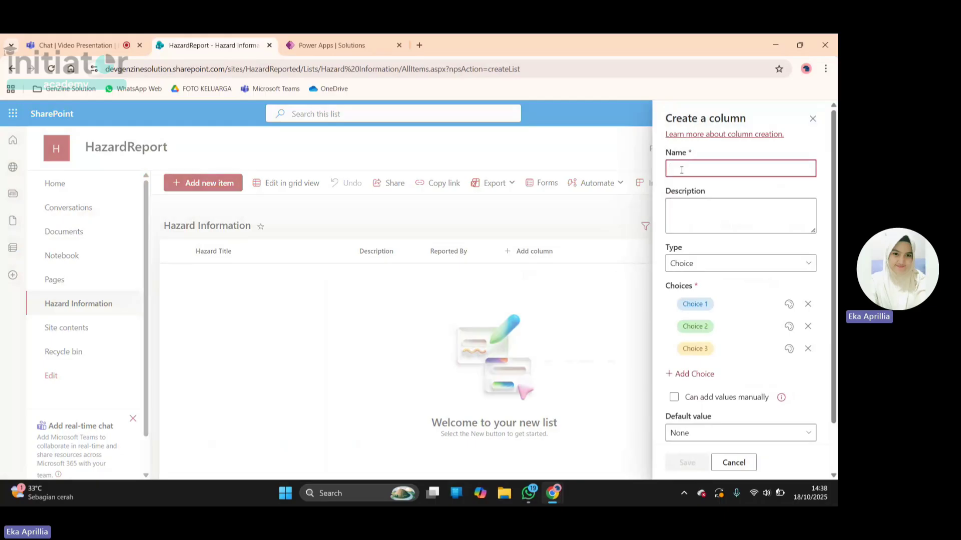
text(He)
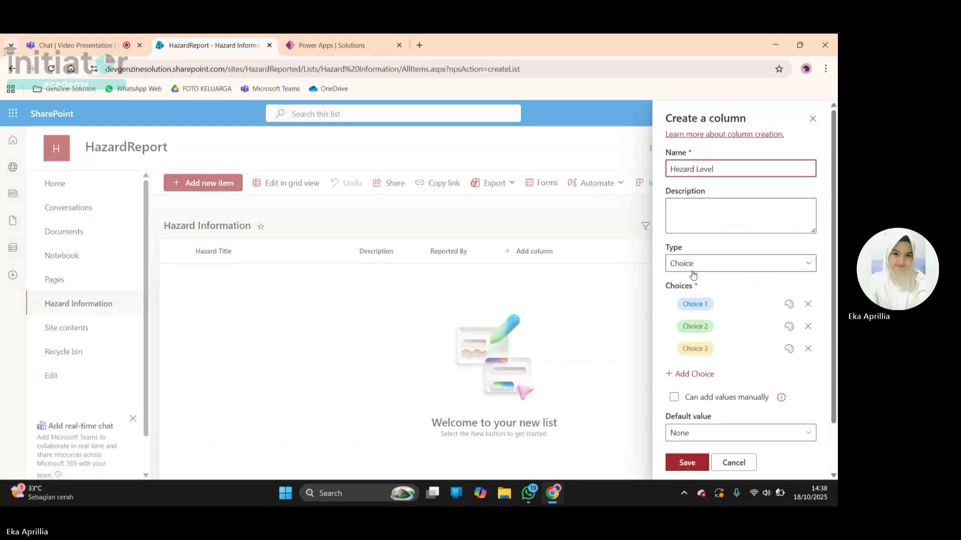
Rename the three default choices of the Hezard Level column as Low, Medium and High.
scroll(700, 310, down, 1)
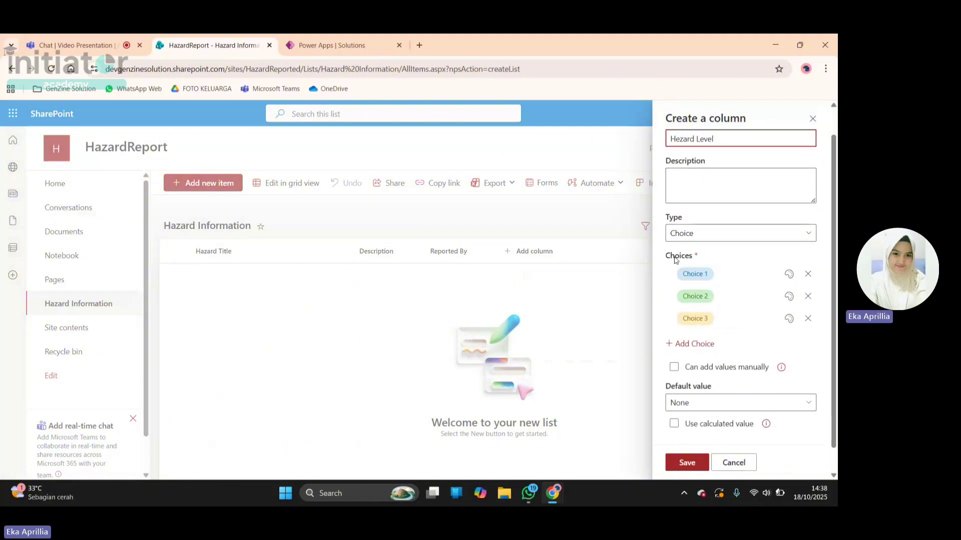
click(700, 275)
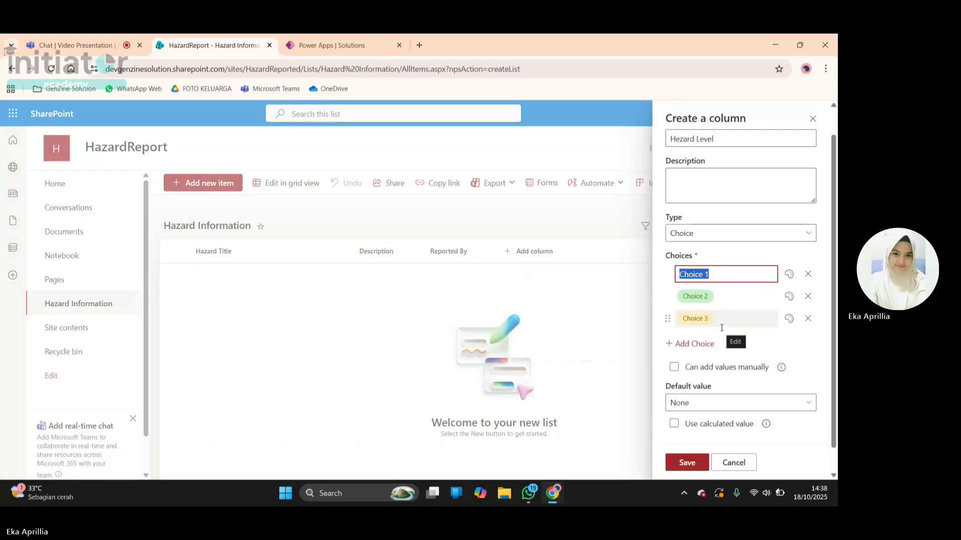
text(Low)
click(709, 300)
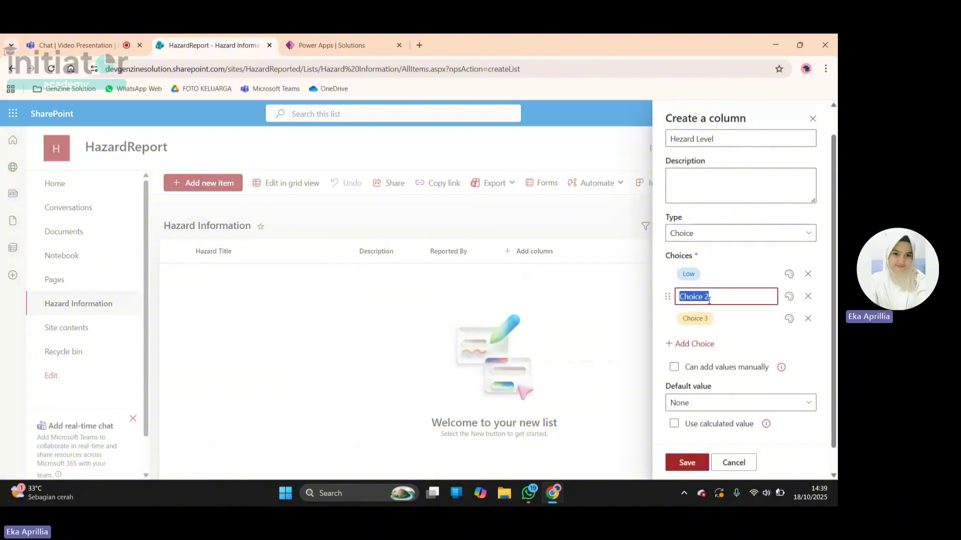
text(Medium)
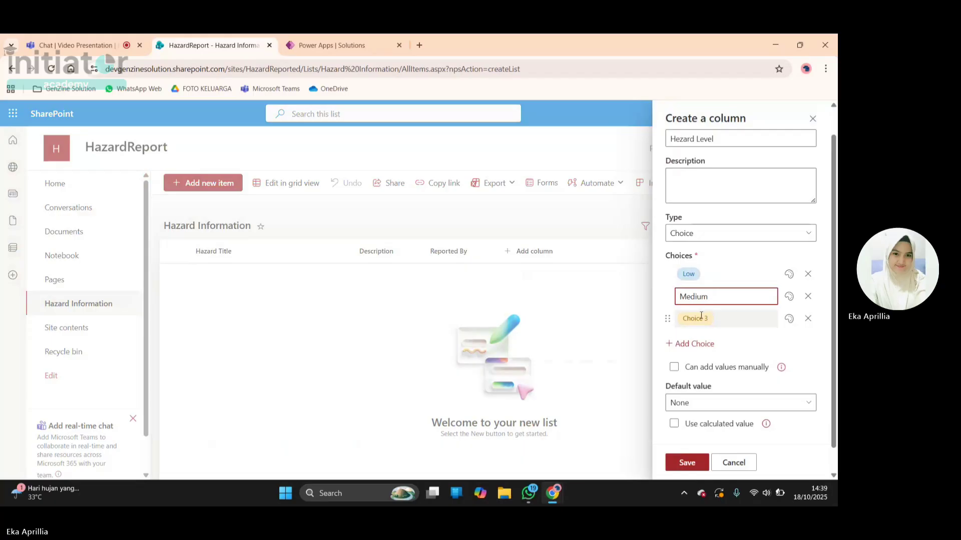
click(701, 315)
text(High)
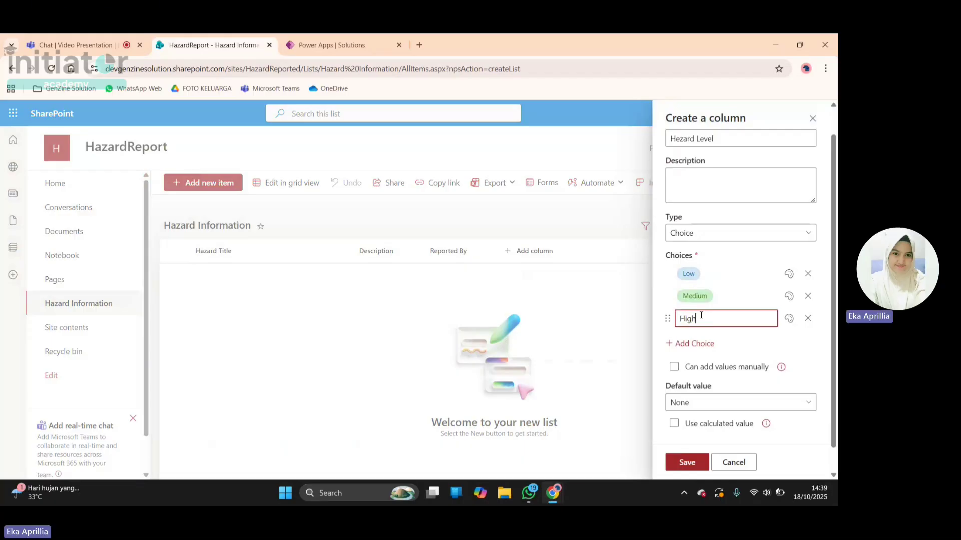
Add a fourth choice to the Hezard Level column and try to rename it Critical, keeping manually added values off.
click(729, 367)
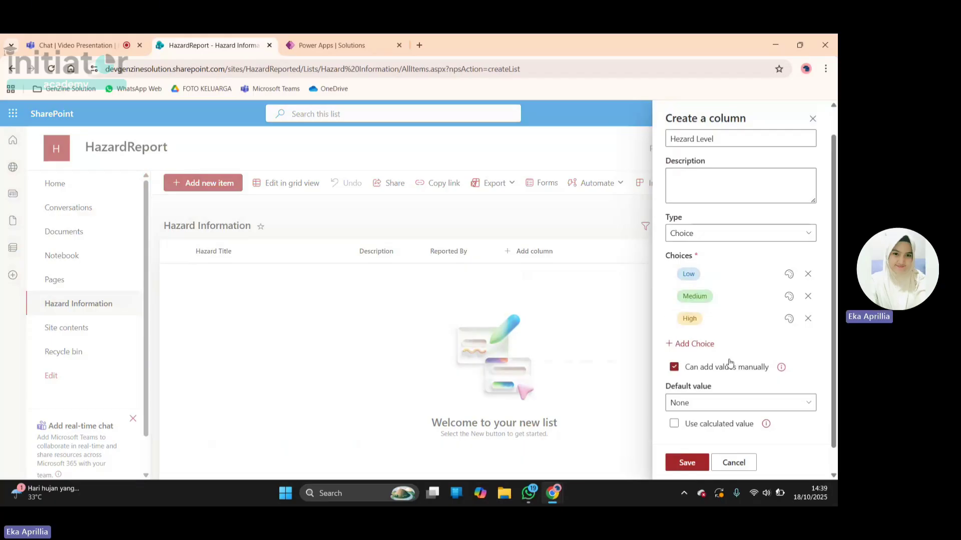
click(698, 345)
click(674, 389)
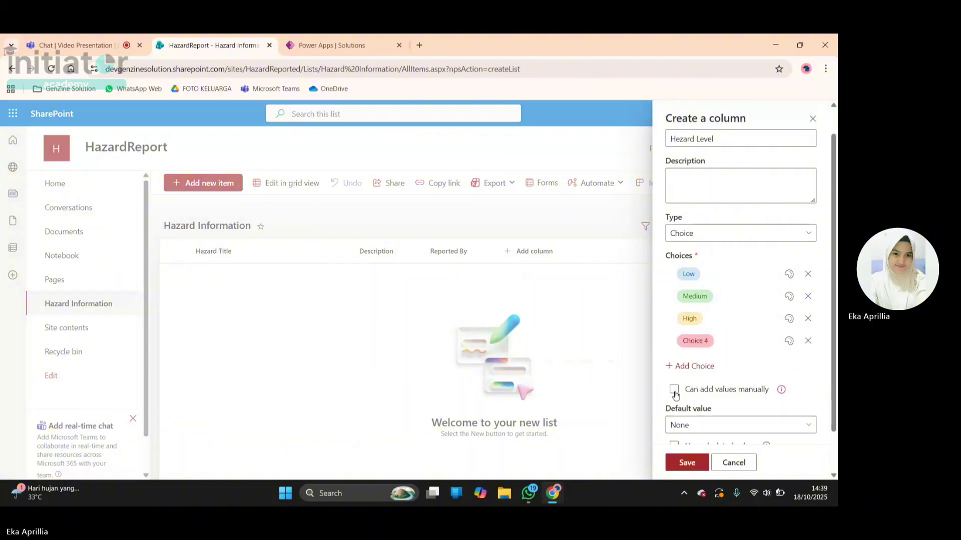
click(704, 345)
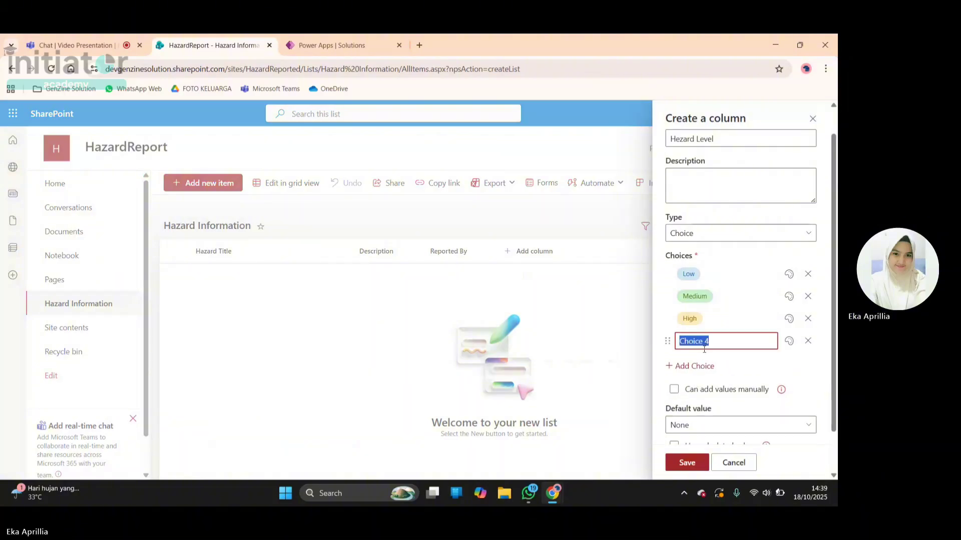
text(C)
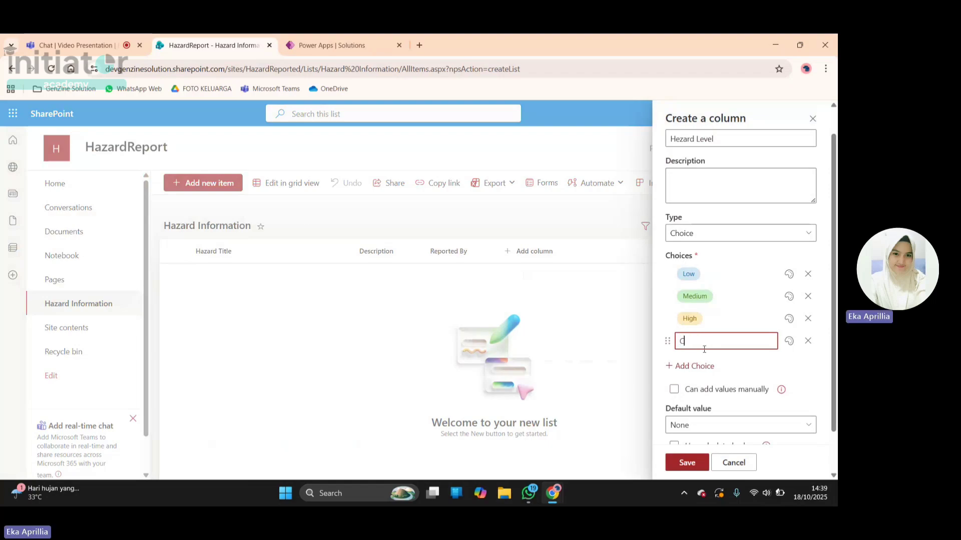
text(ritical)
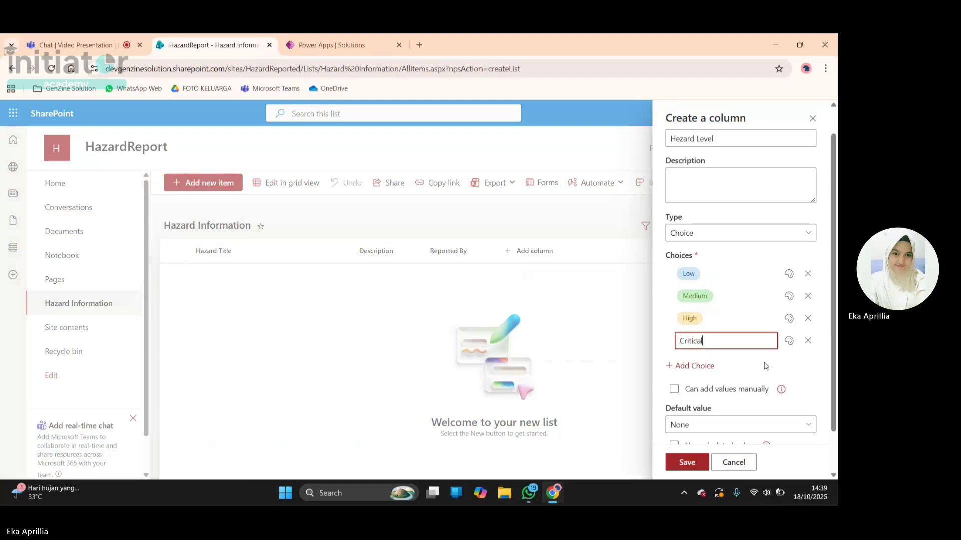
scroll(766, 366, down, 1)
click(815, 358)
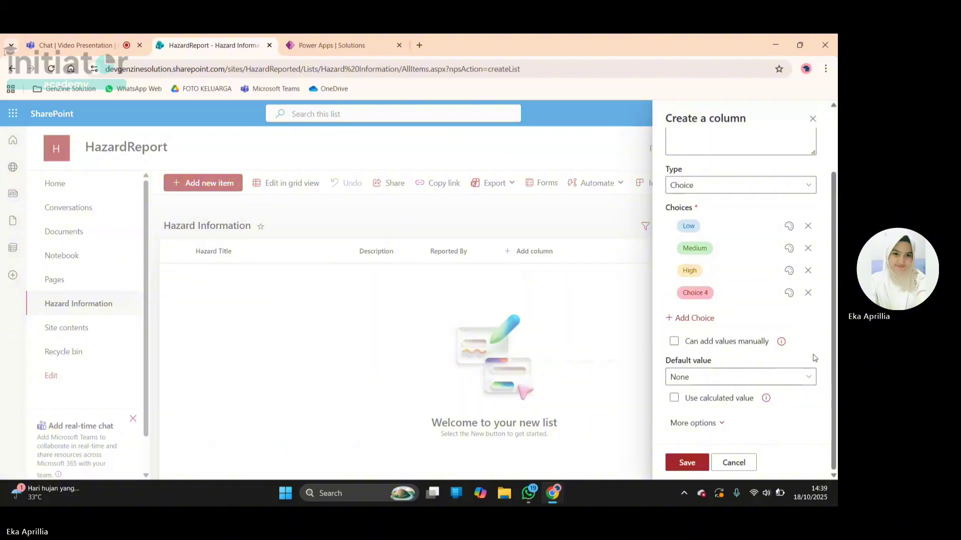
Review the Hezard Level column's settings and save the column.
scroll(814, 358, up, 2)
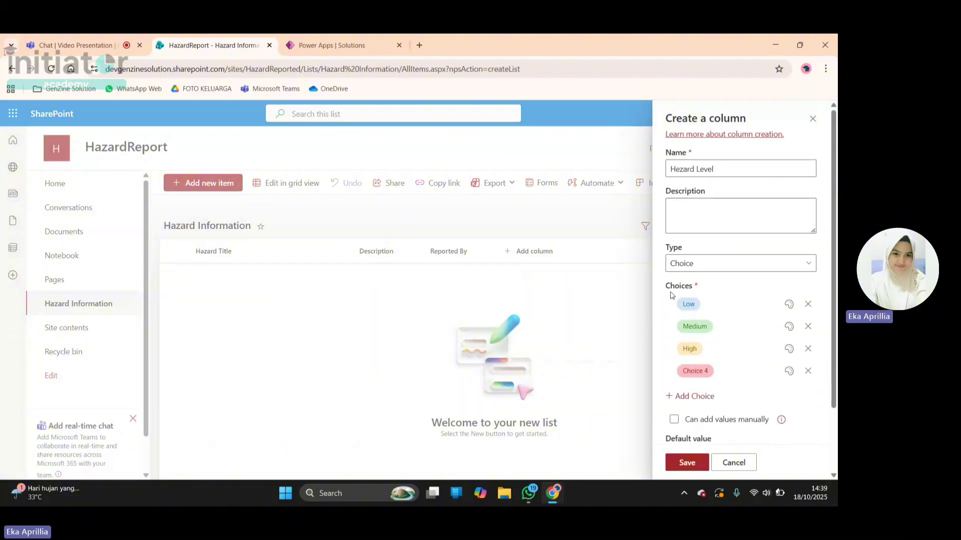
scroll(720, 297, down, 3)
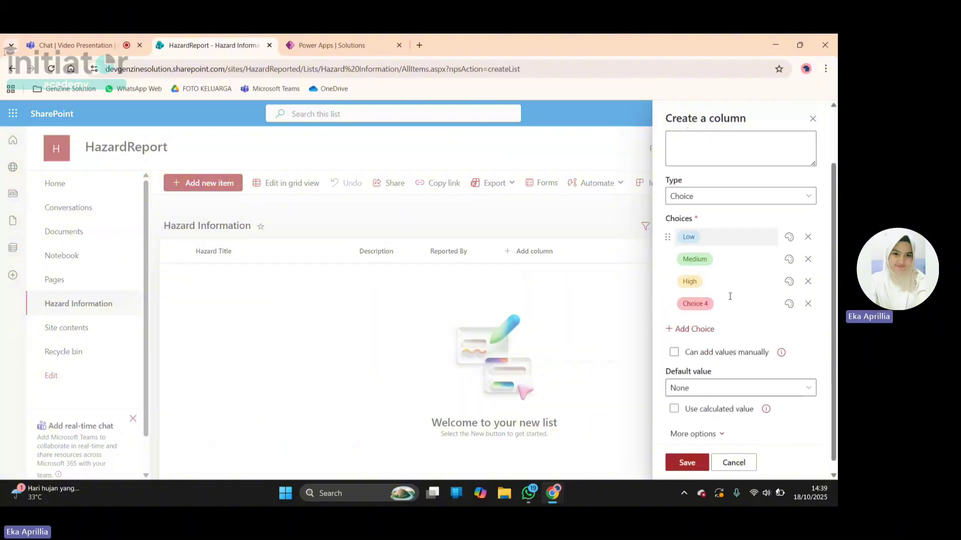
click(686, 463)
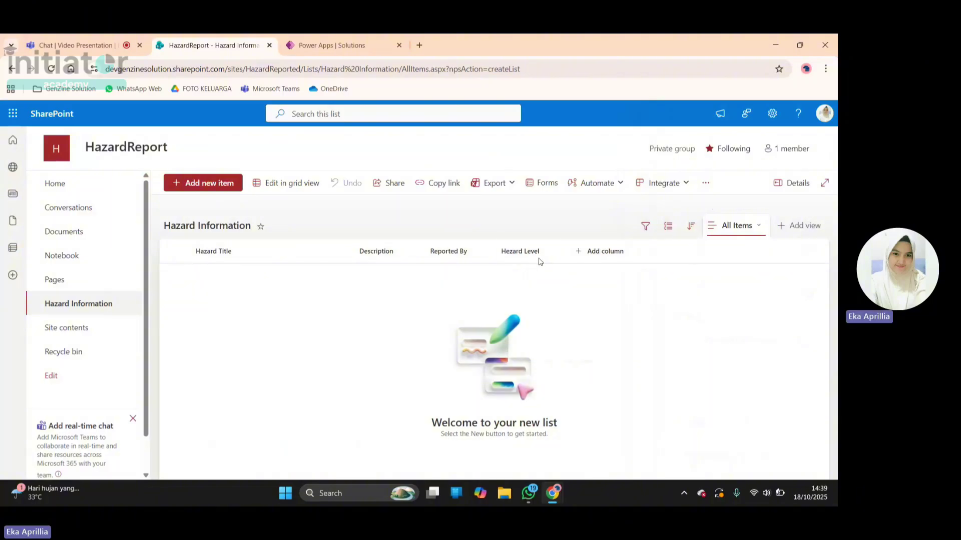
Start another Choice column in the list and name it Approval Status.
click(608, 251)
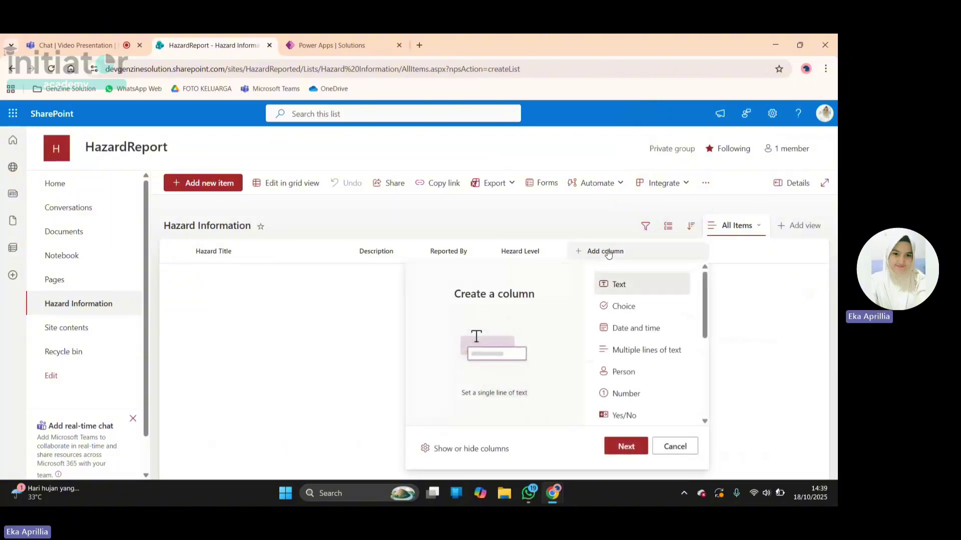
click(639, 314)
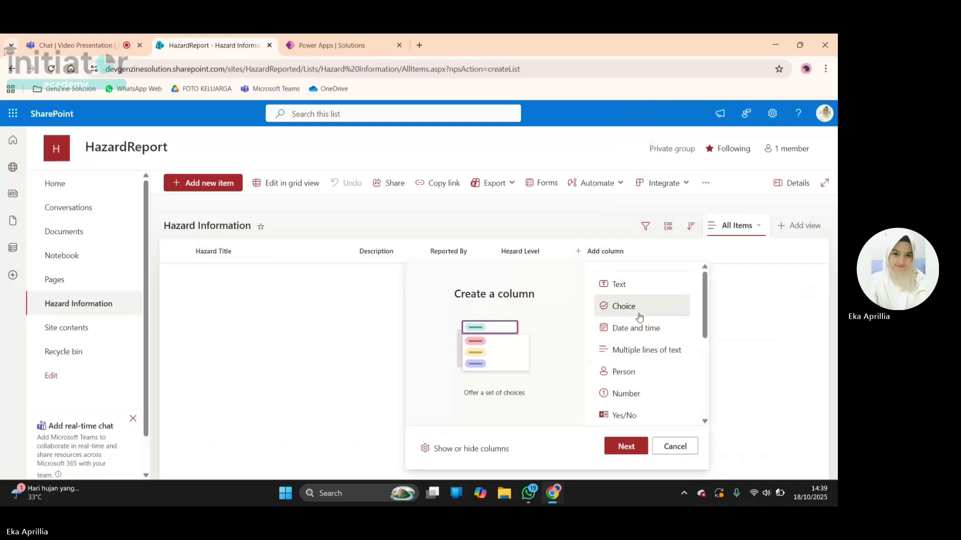
click(626, 446)
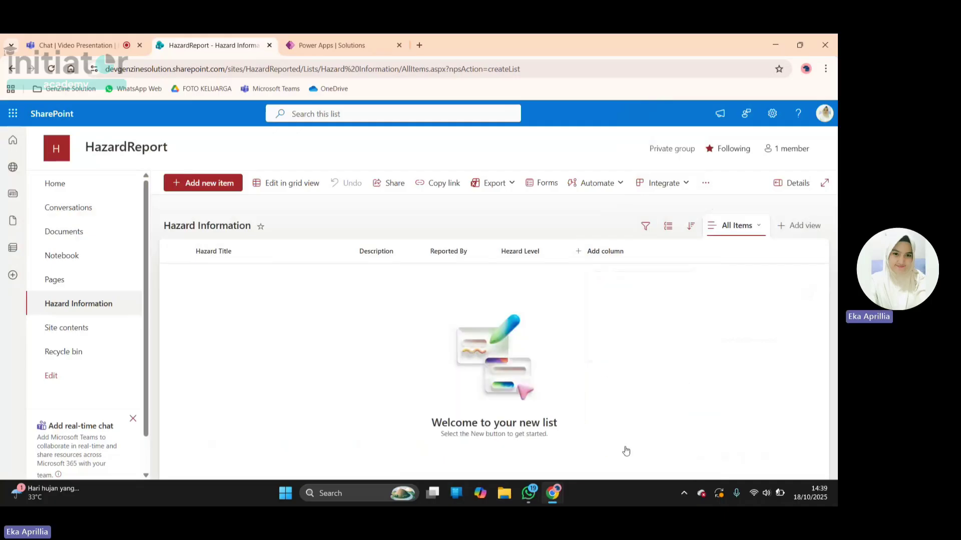
click(680, 170)
text(A)
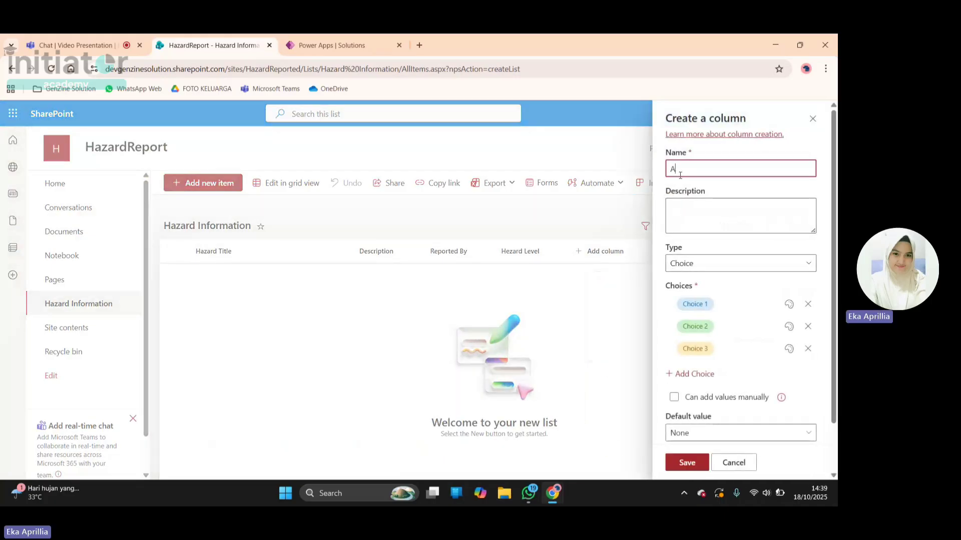
text(pproval )
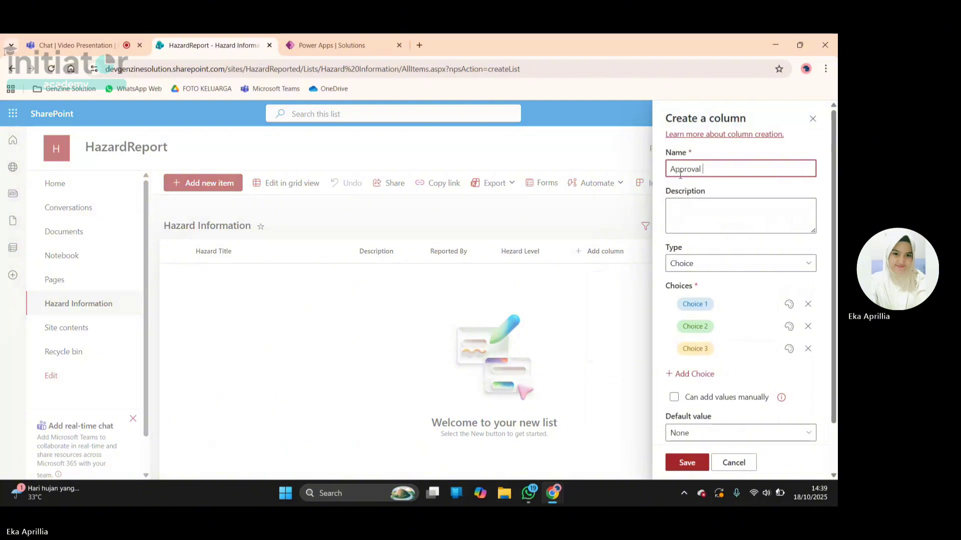
text(Status)
Rename the three default choices of the Approval Status column as Submitted, Awaiting Approval and Approved.
click(699, 305)
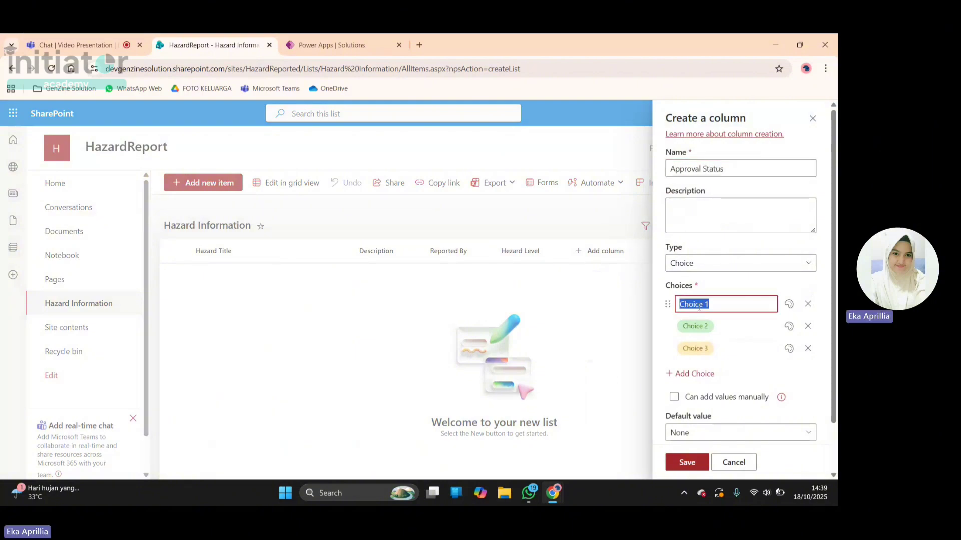
text(Submitted)
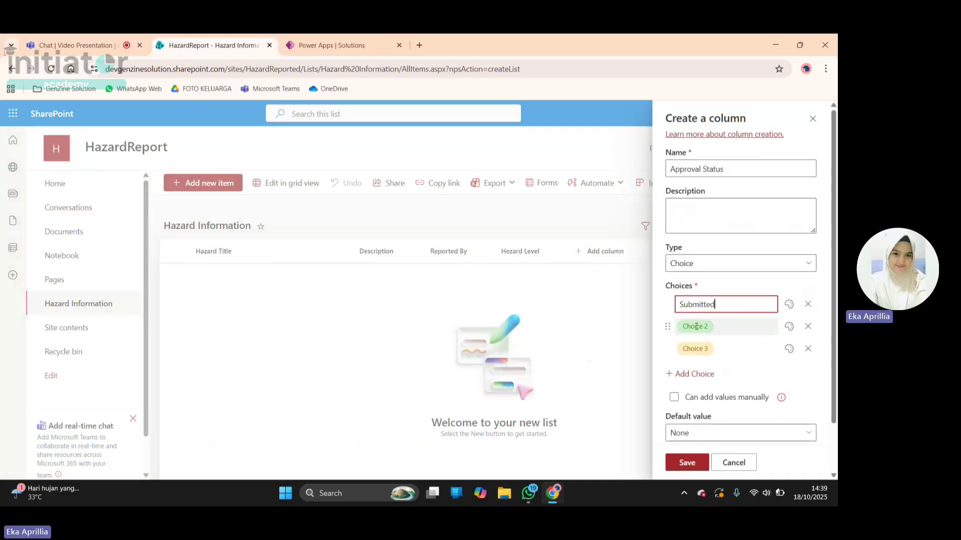
click(697, 326)
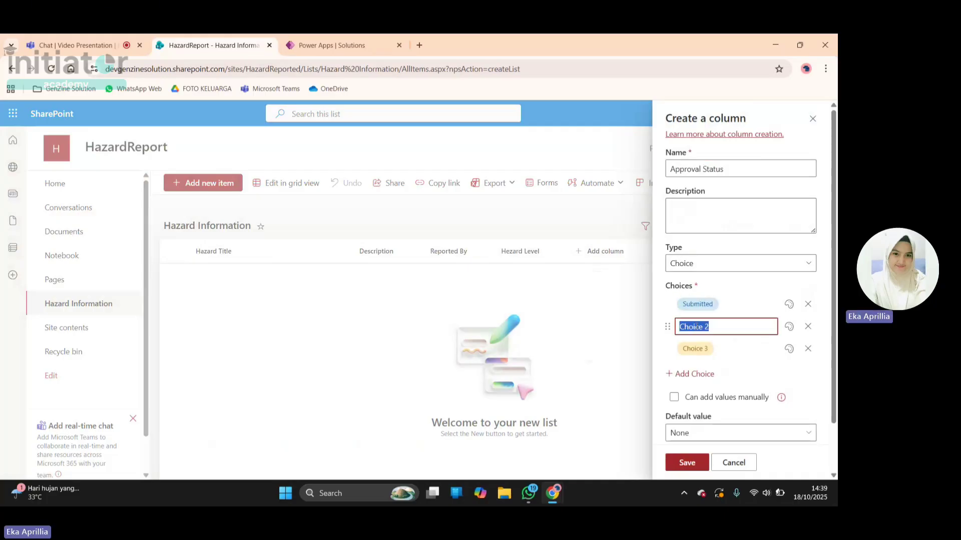
text(Awaiting)
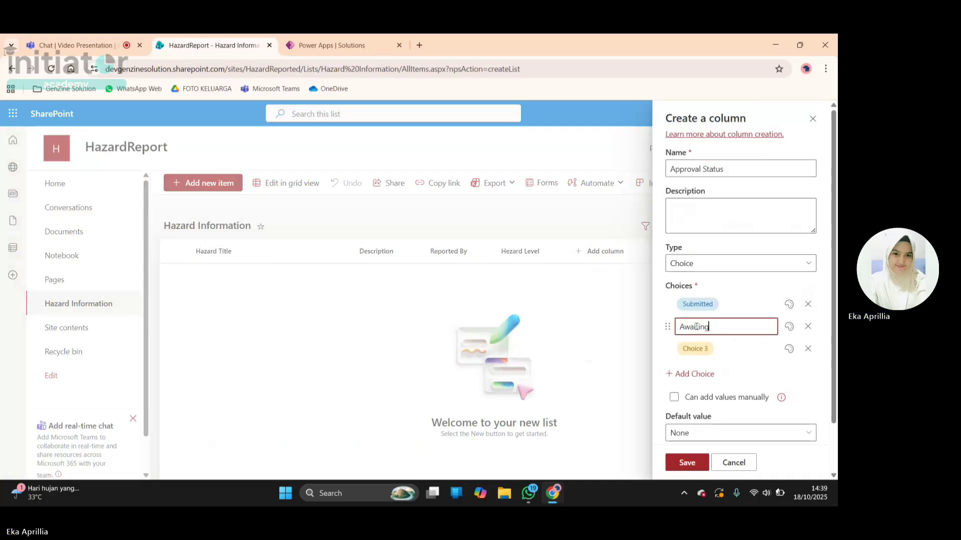
text( Approval)
click(695, 349)
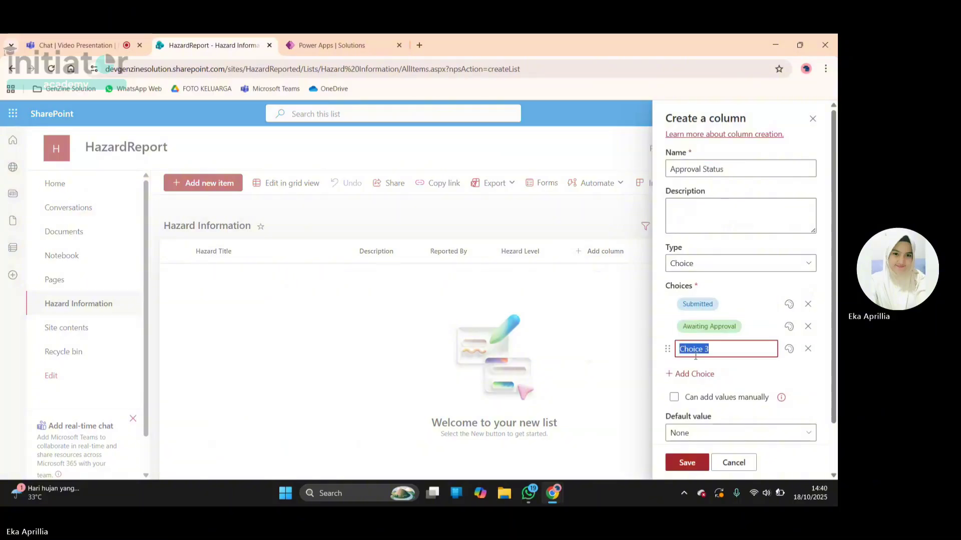
text(Approved)
Add a fourth choice named Rejected to the Approval Status column and save the column.
click(695, 373)
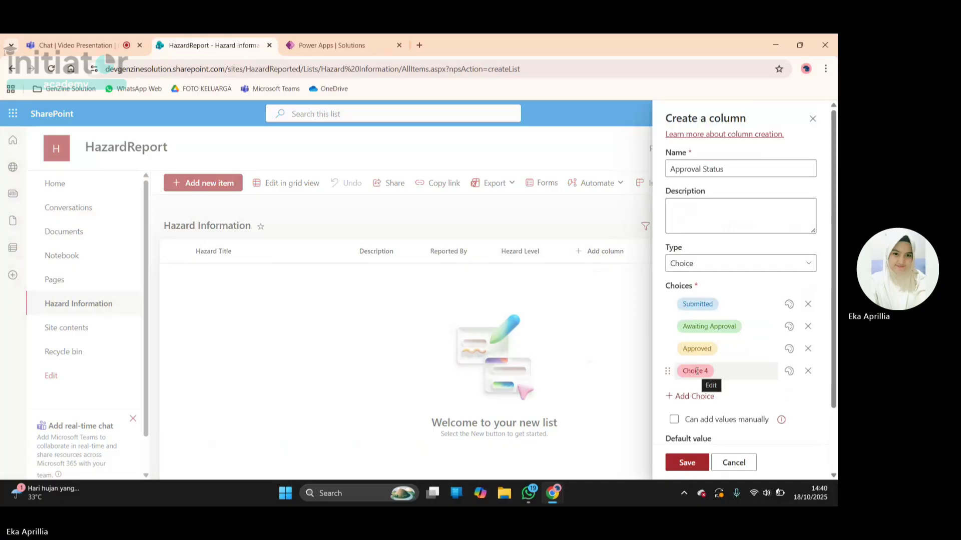
click(705, 372)
text(Rej)
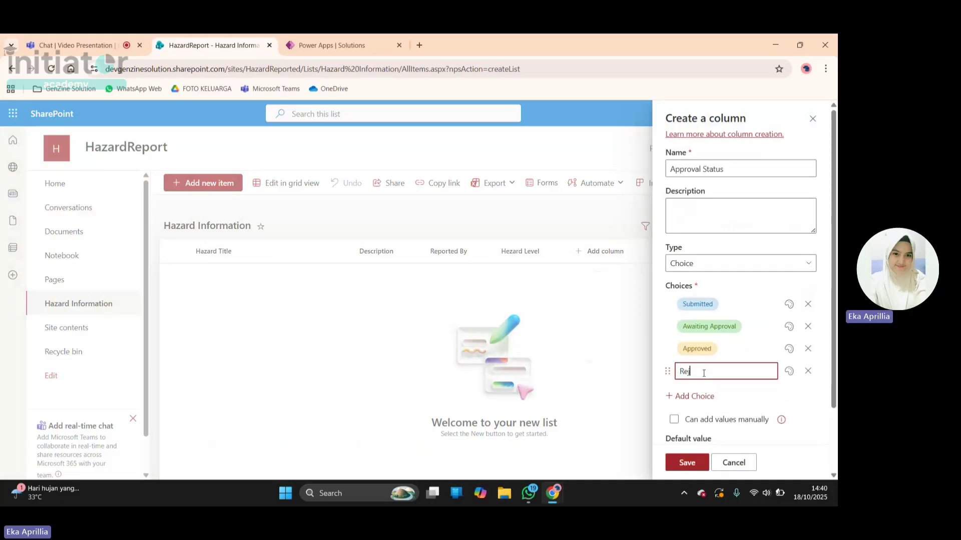
text(ected)
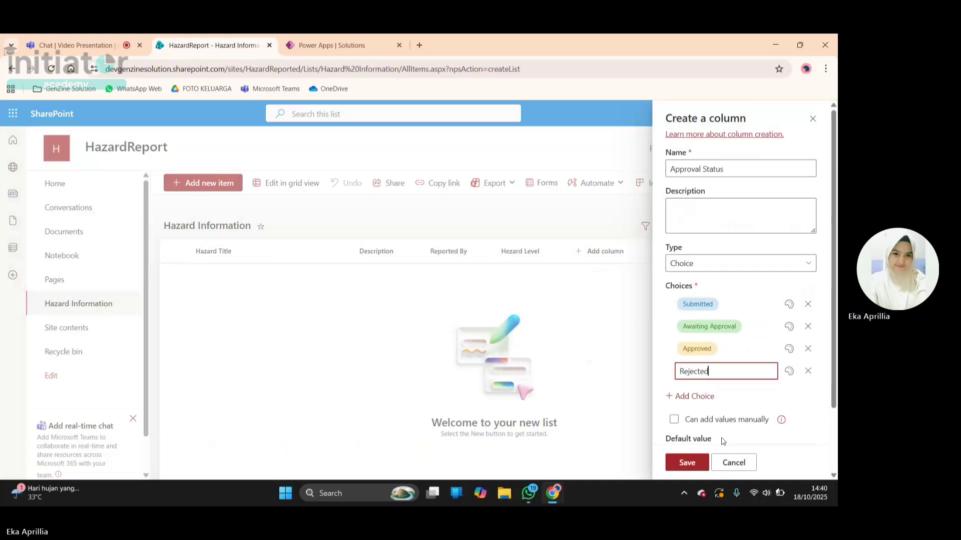
scroll(721, 439, down, 1)
click(678, 470)
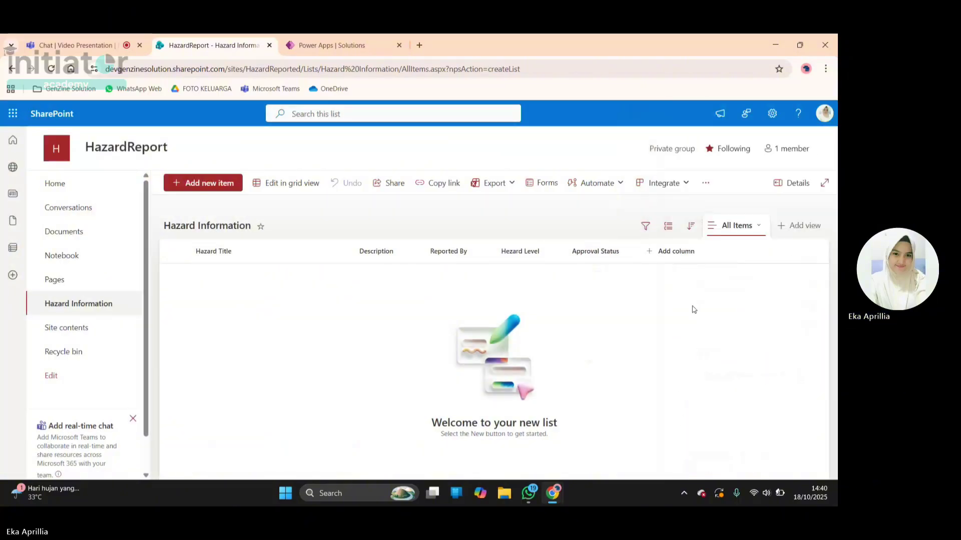
Add a Person column named Approved By to the Hazard Information list and save it.
click(684, 253)
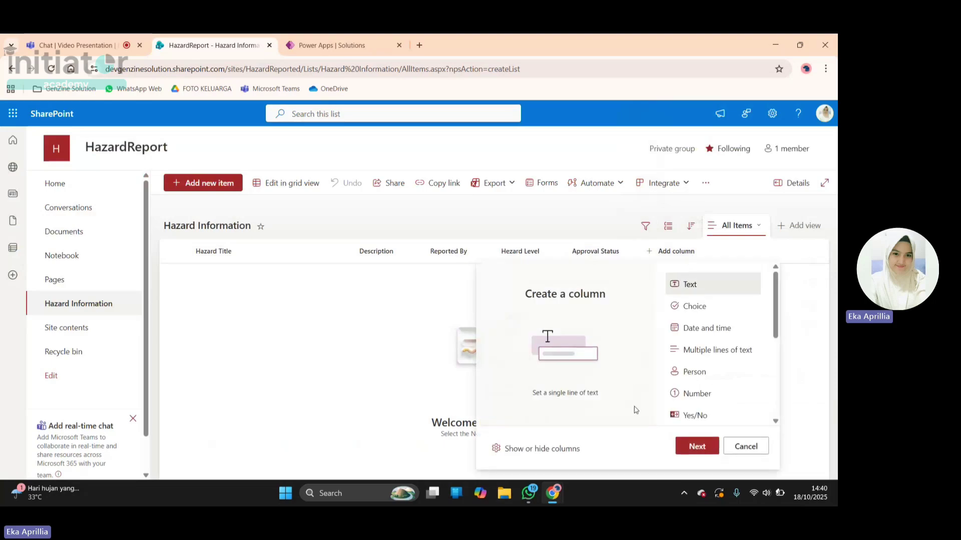
scroll(706, 412, down, 1)
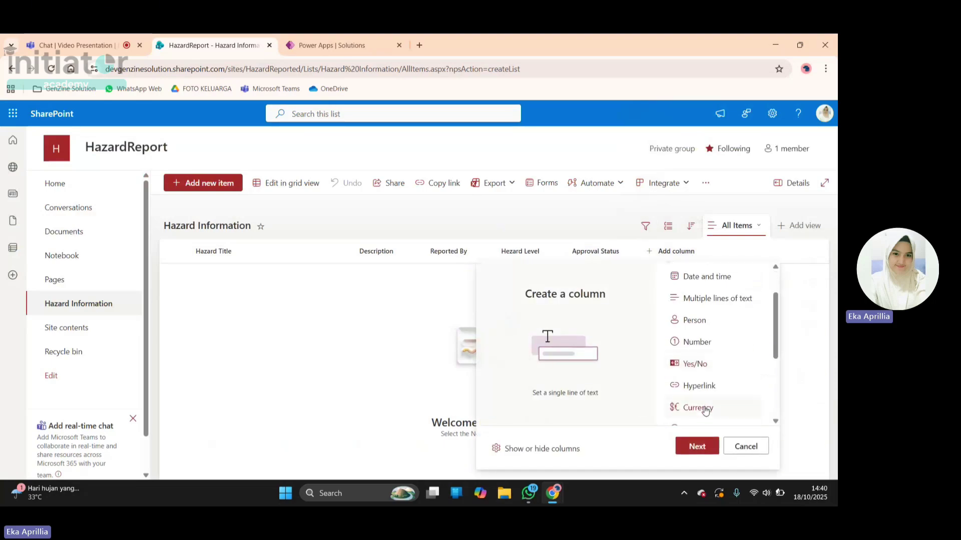
click(718, 324)
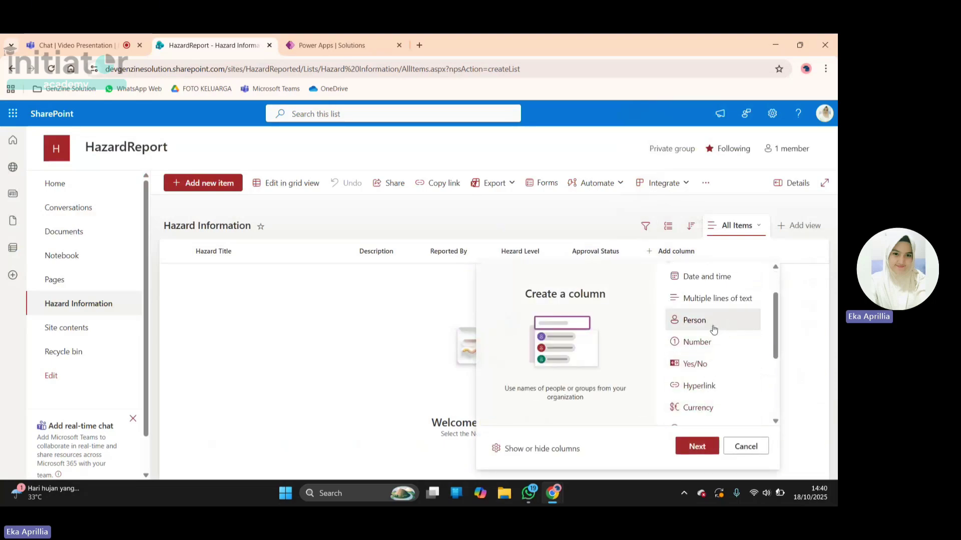
click(701, 448)
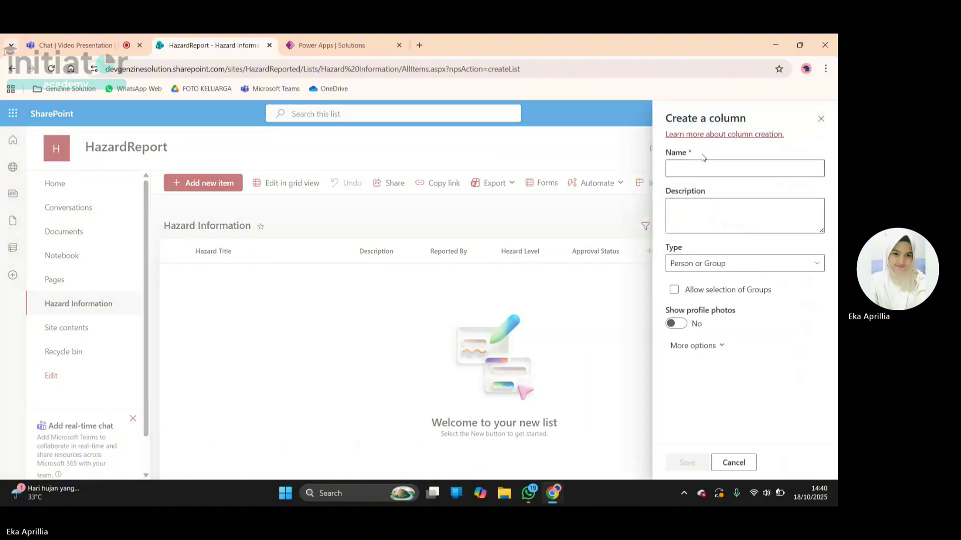
click(702, 167)
text(Approve)
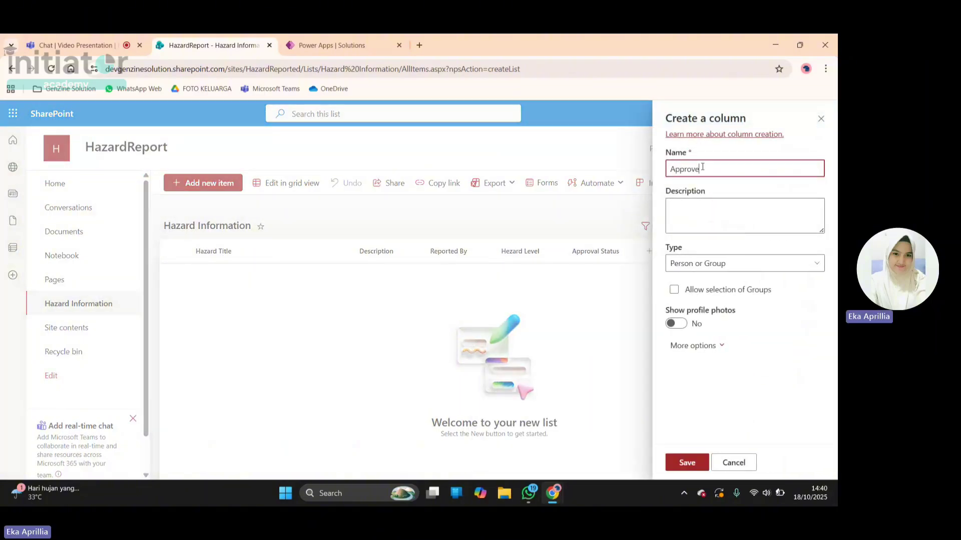
text(d By)
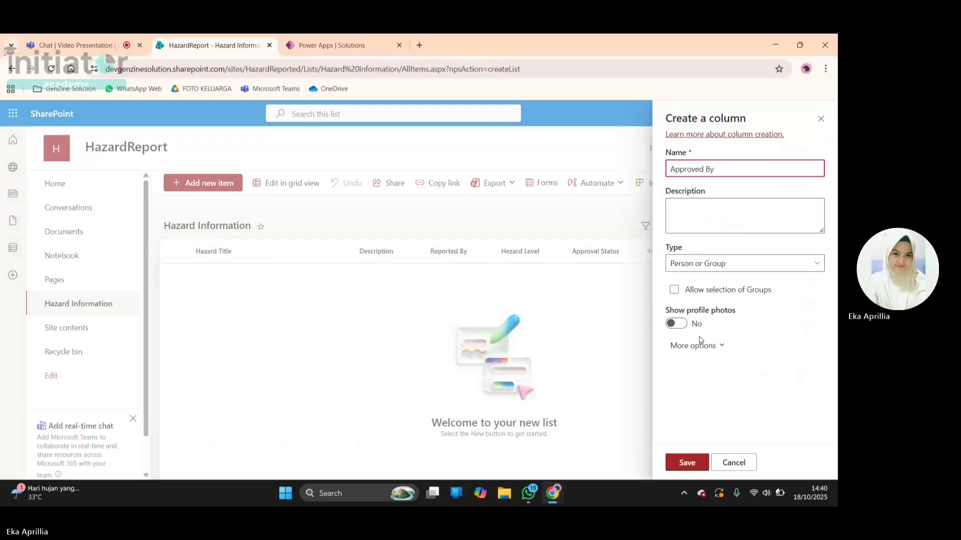
click(704, 433)
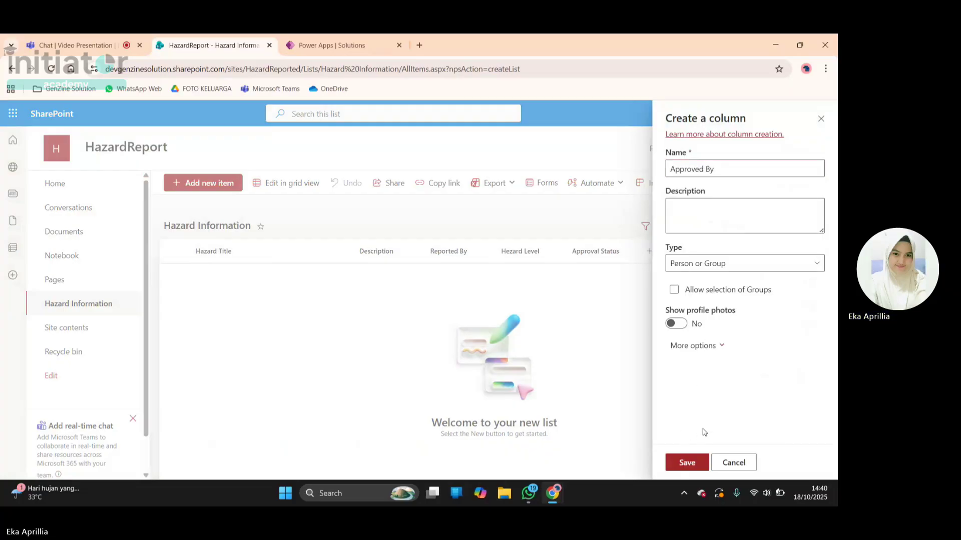
click(693, 468)
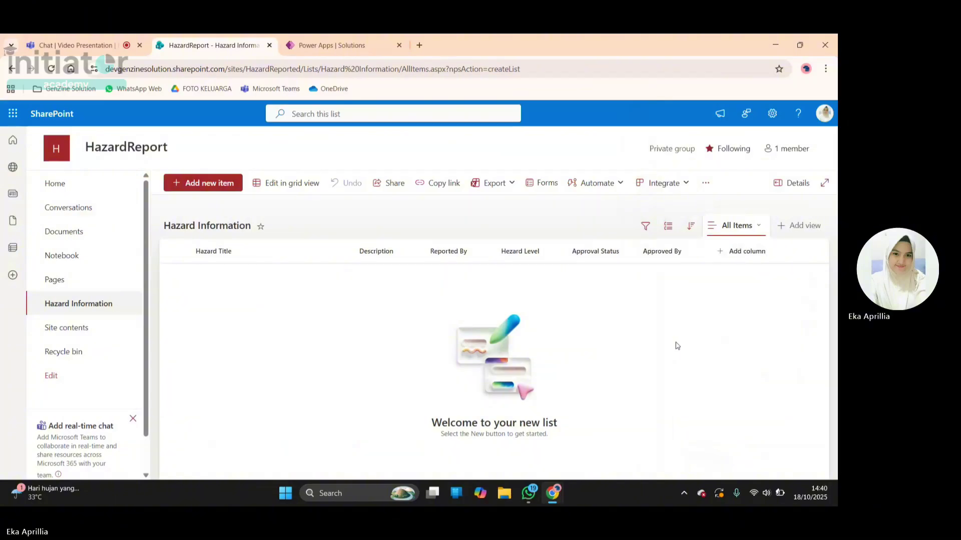
Add a Date and time column named Approval Date to the list, leaving Include Time off, and save it.
click(754, 260)
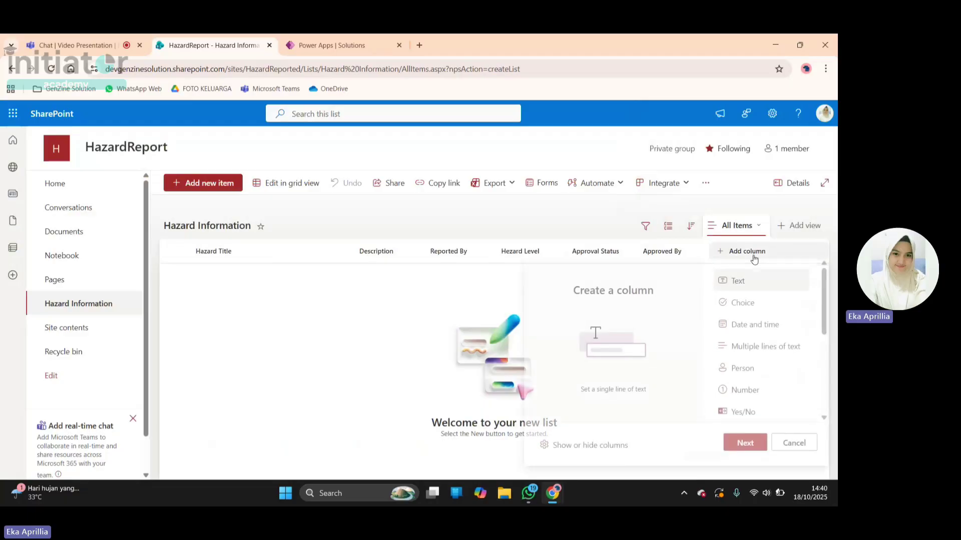
click(753, 333)
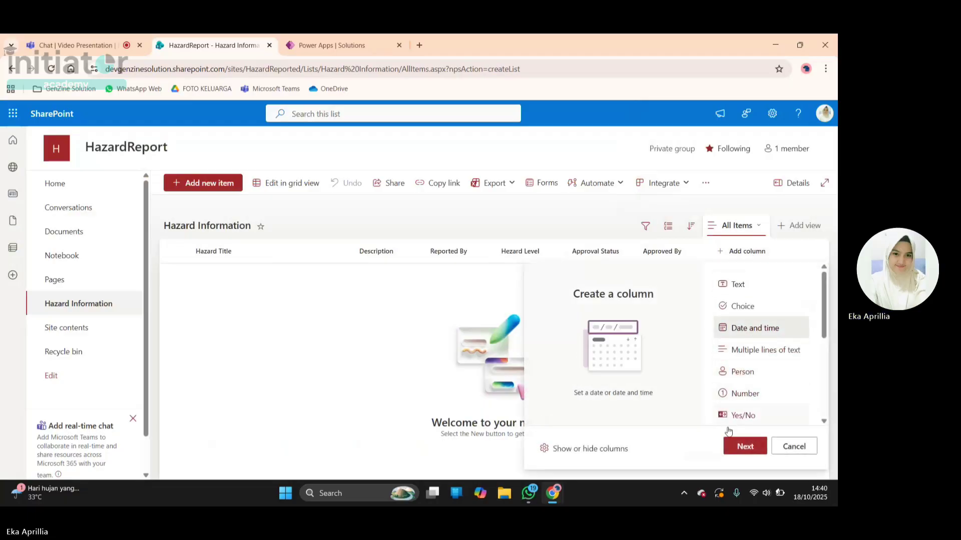
click(742, 446)
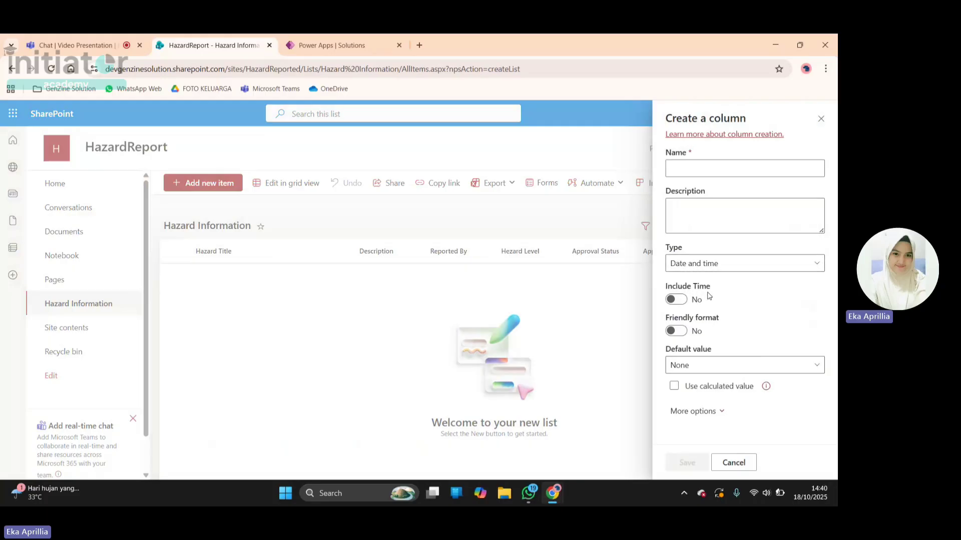
click(680, 300)
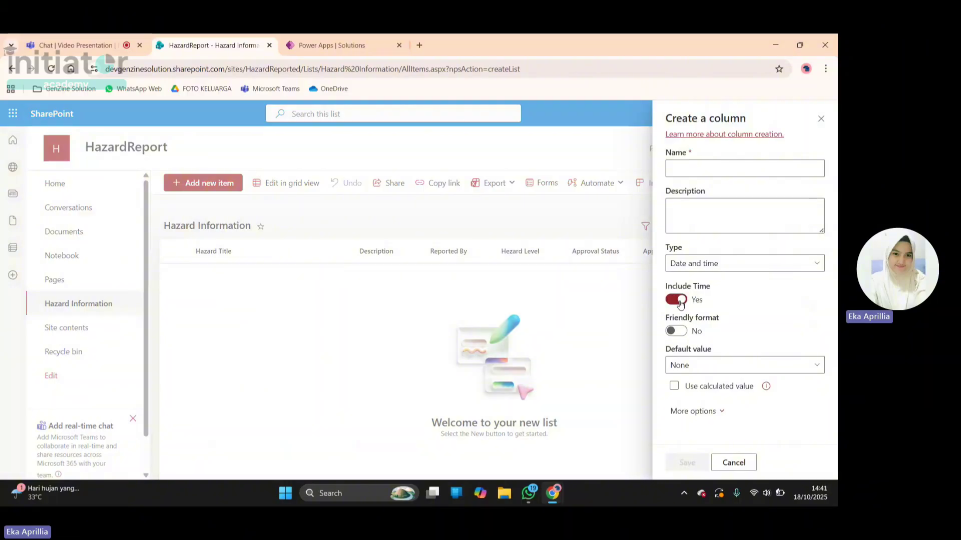
click(679, 300)
click(679, 166)
click(679, 166)
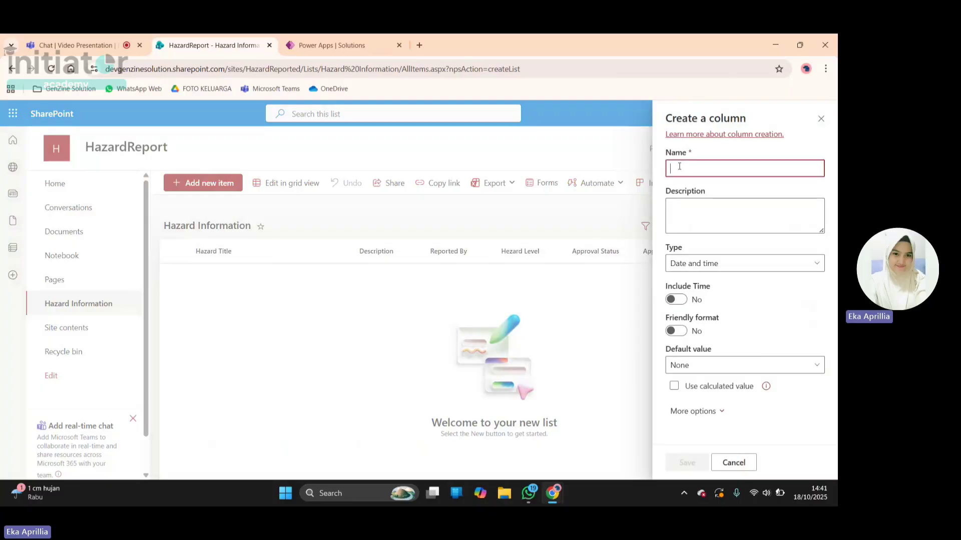
text(Approval )
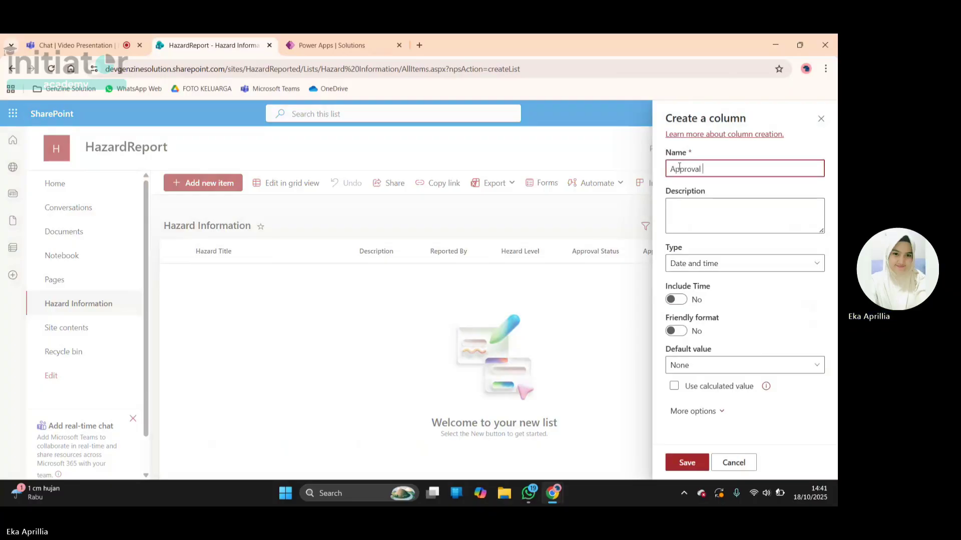
text(Date)
click(770, 320)
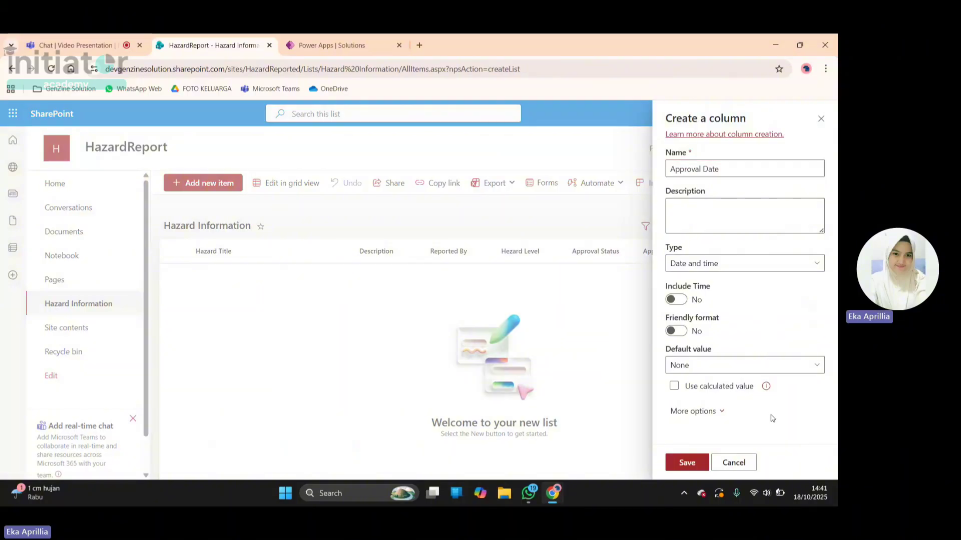
click(686, 462)
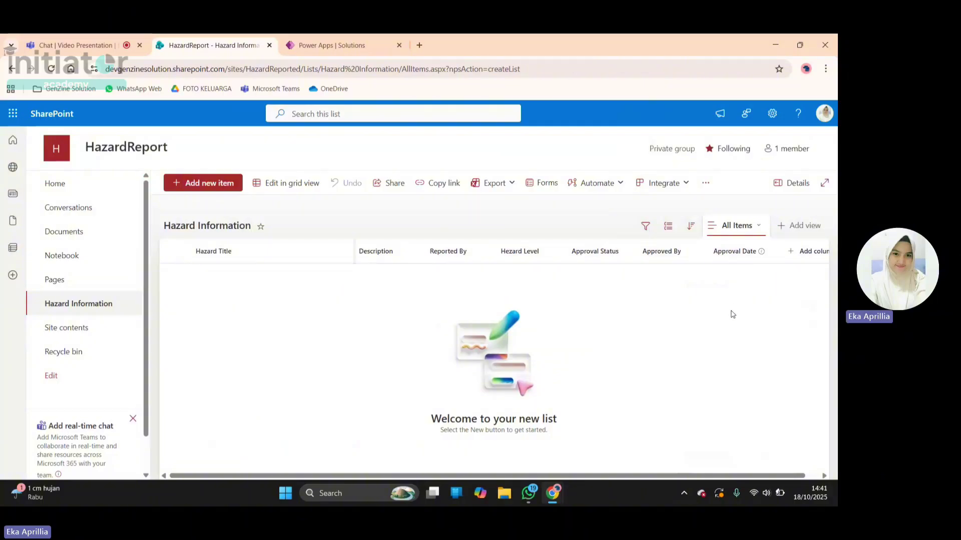
Show the ID, Modified, Created, Created By, Modified By and Attachments columns in the list view and apply the selection.
click(755, 256)
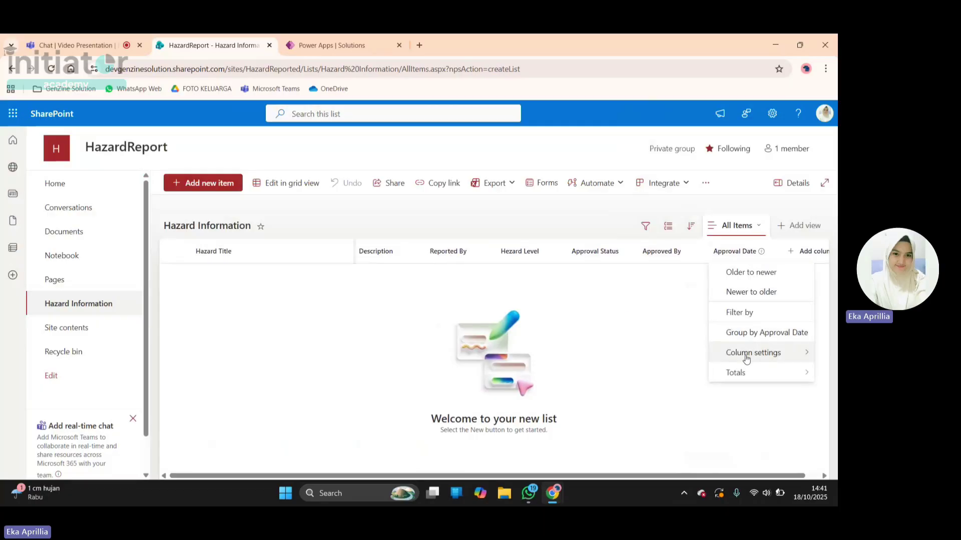
mouse_move(746, 358)
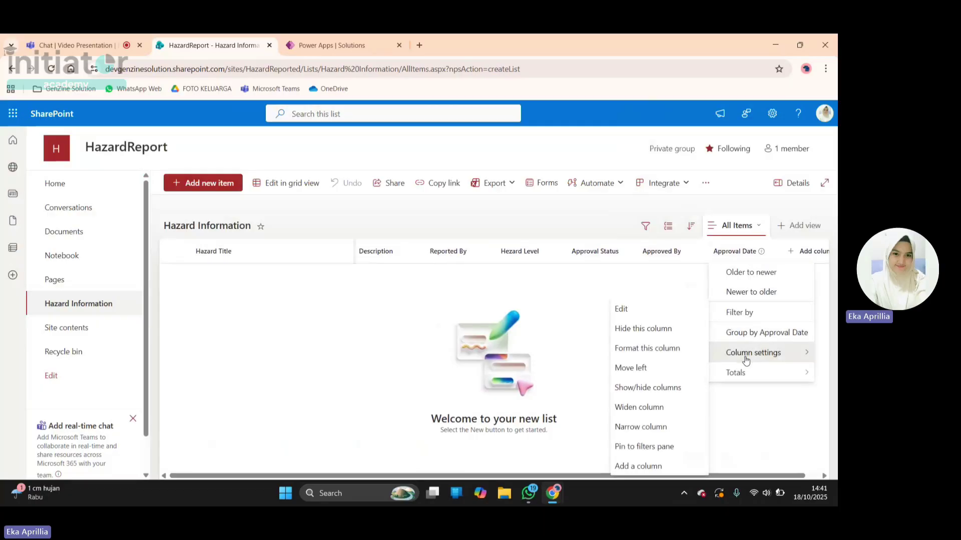
click(648, 393)
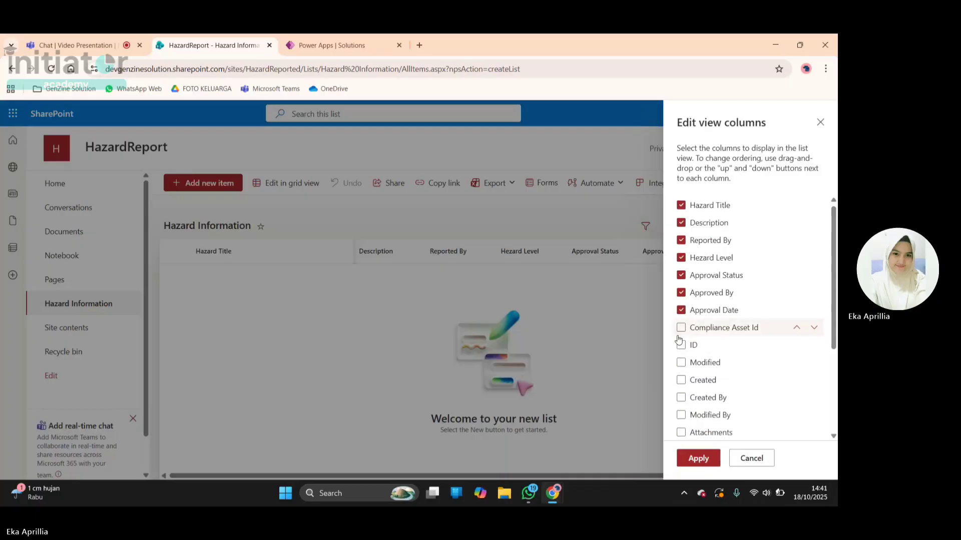
scroll(678, 335, down, 2)
scroll(678, 339, down, 3)
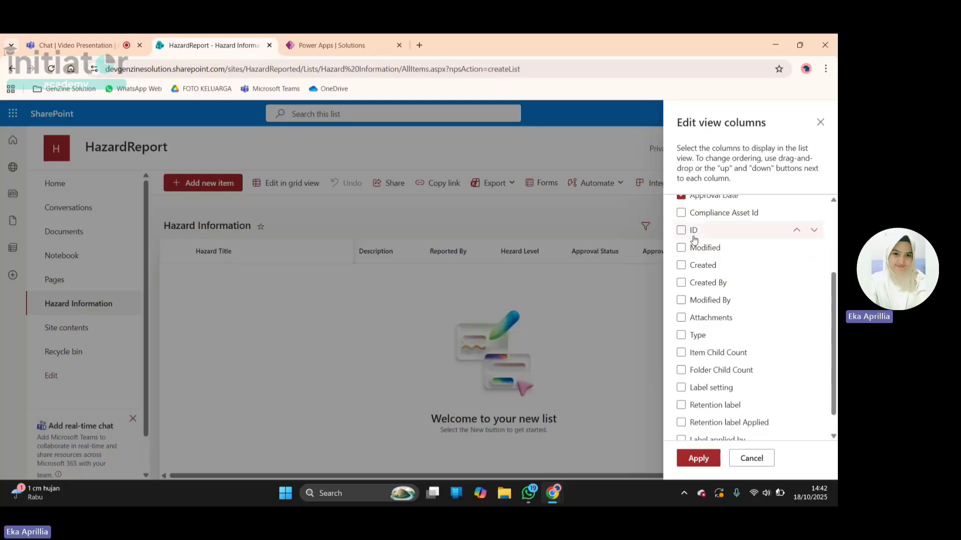
click(693, 235)
click(710, 266)
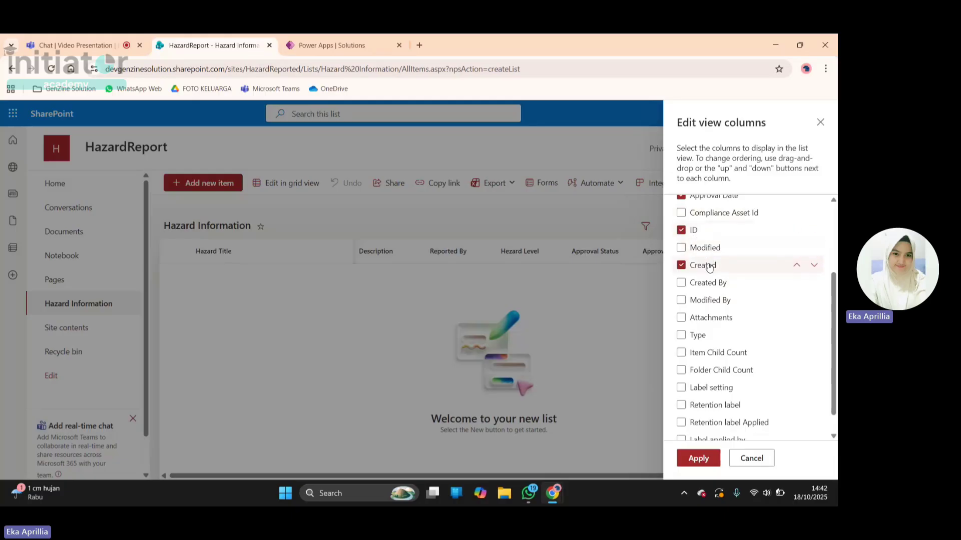
click(711, 288)
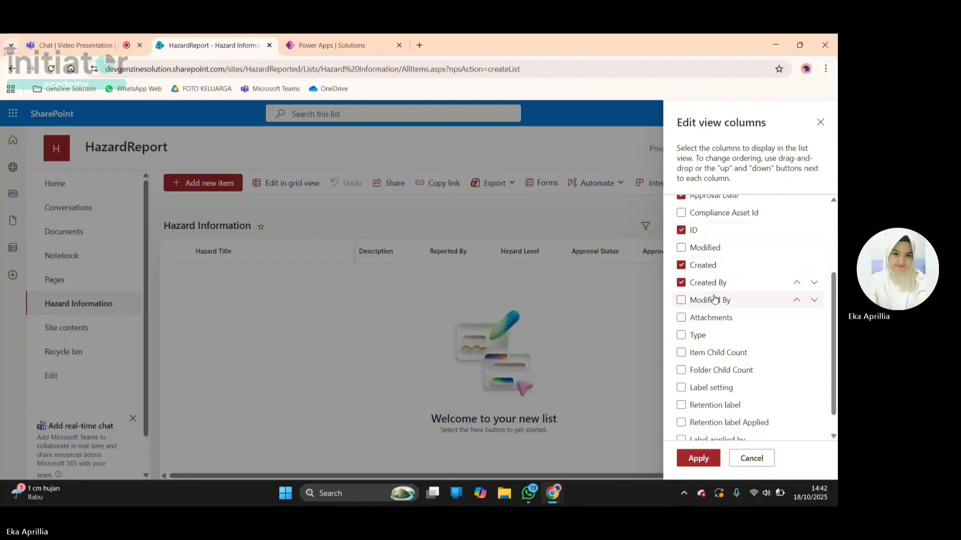
click(713, 309)
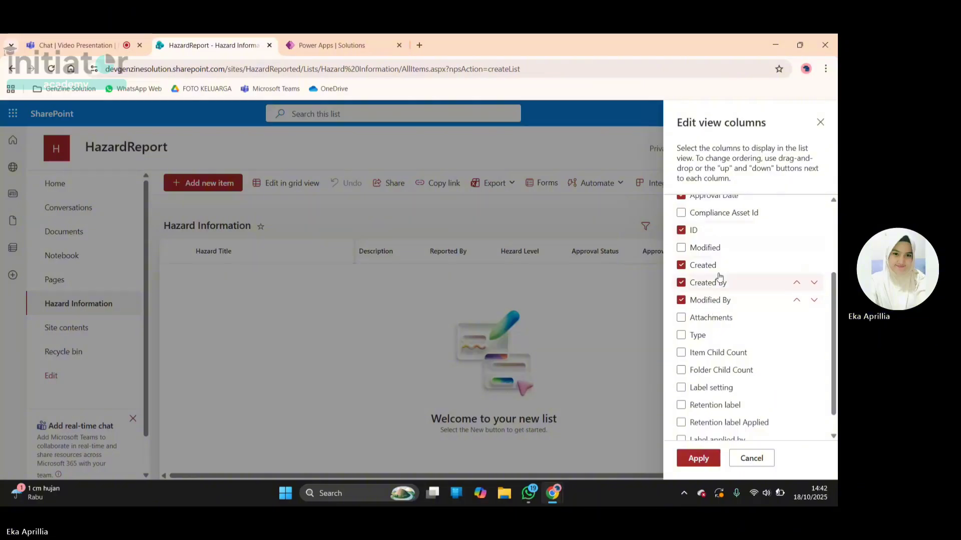
click(708, 249)
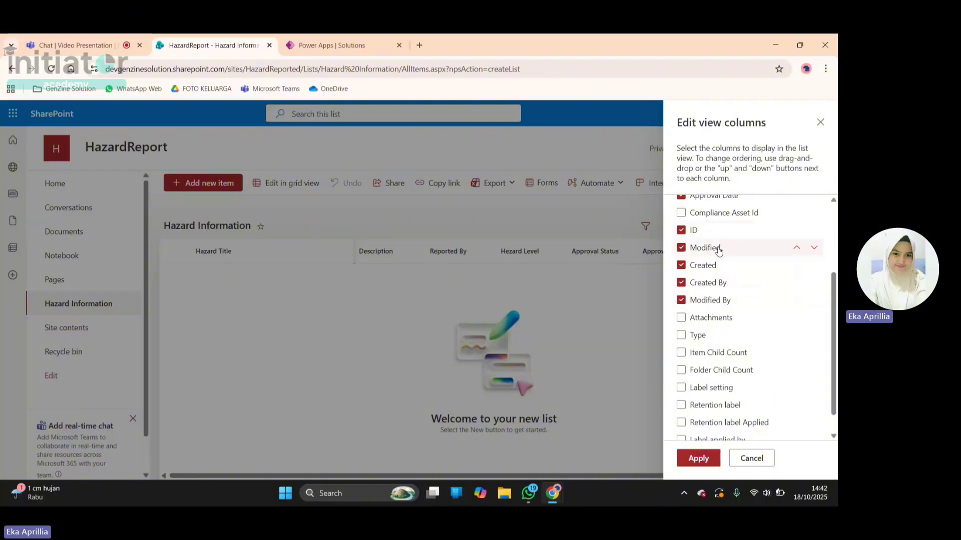
click(703, 318)
scroll(702, 322, up, 1)
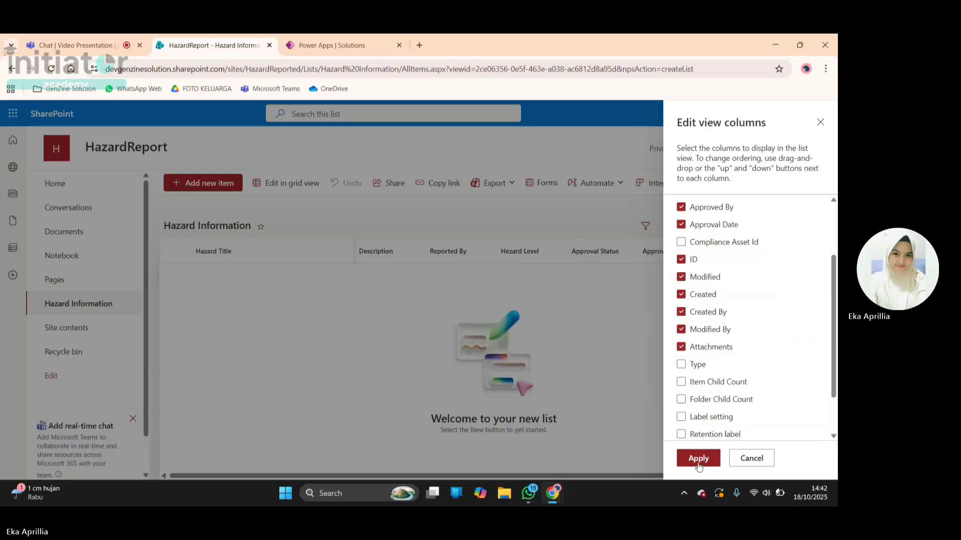
click(699, 467)
scroll(710, 393, right, 3)
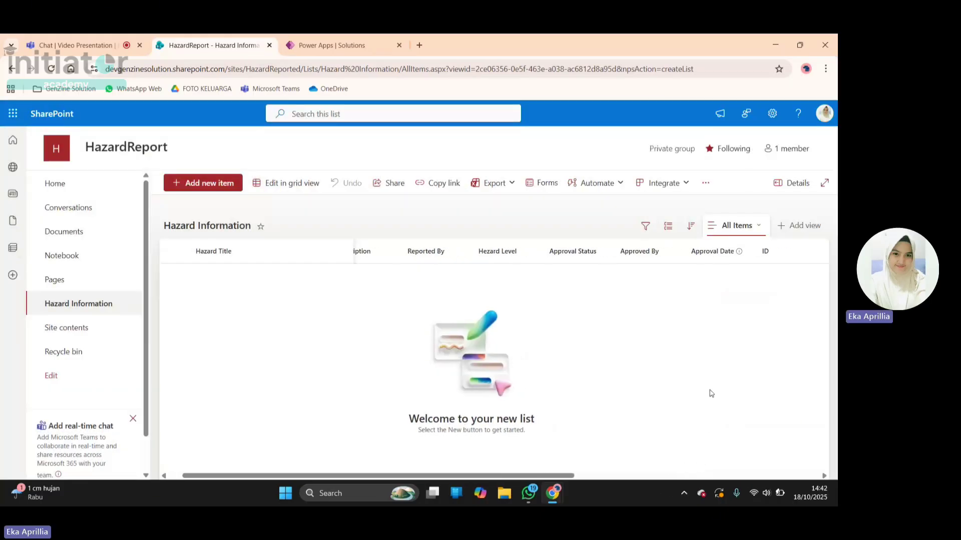
Start a new item in the Hazard Information list and set its Hazard Title to "Kabel Terkelupas".
scroll(712, 393, right, 5)
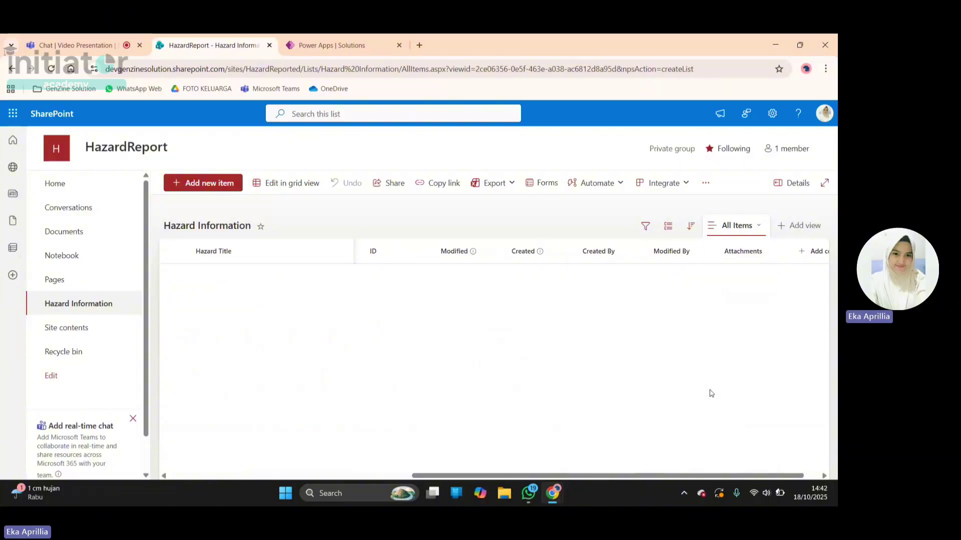
scroll(711, 393, right, 1)
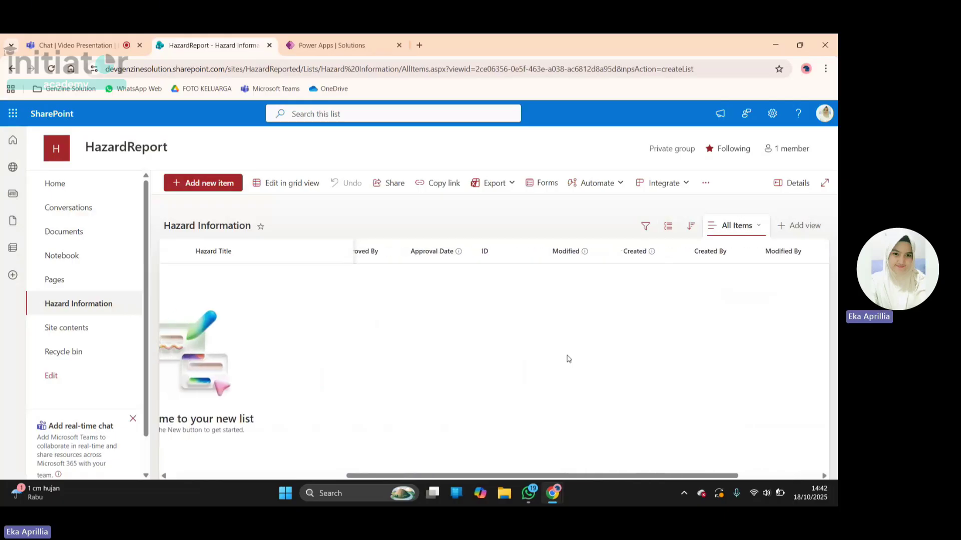
scroll(569, 359, left, 5)
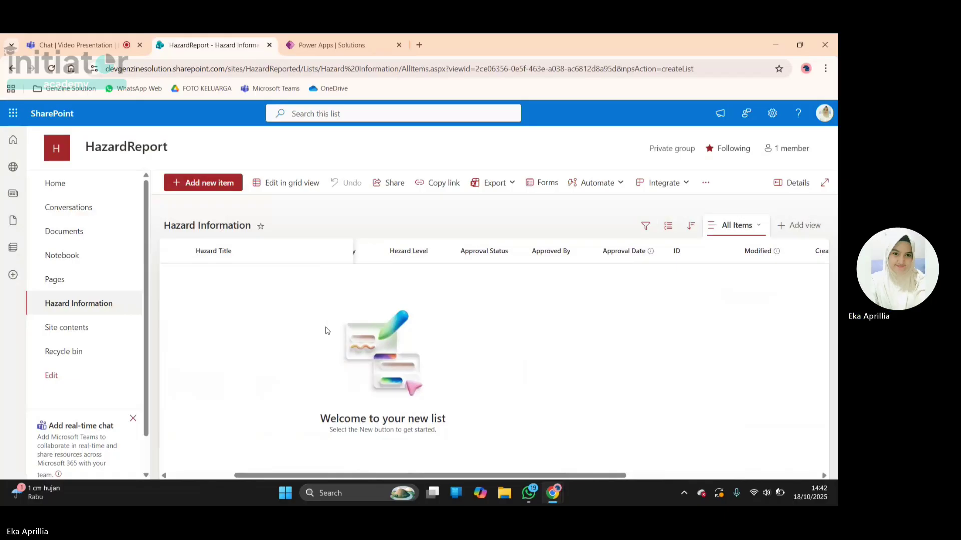
scroll(327, 330, left, 3)
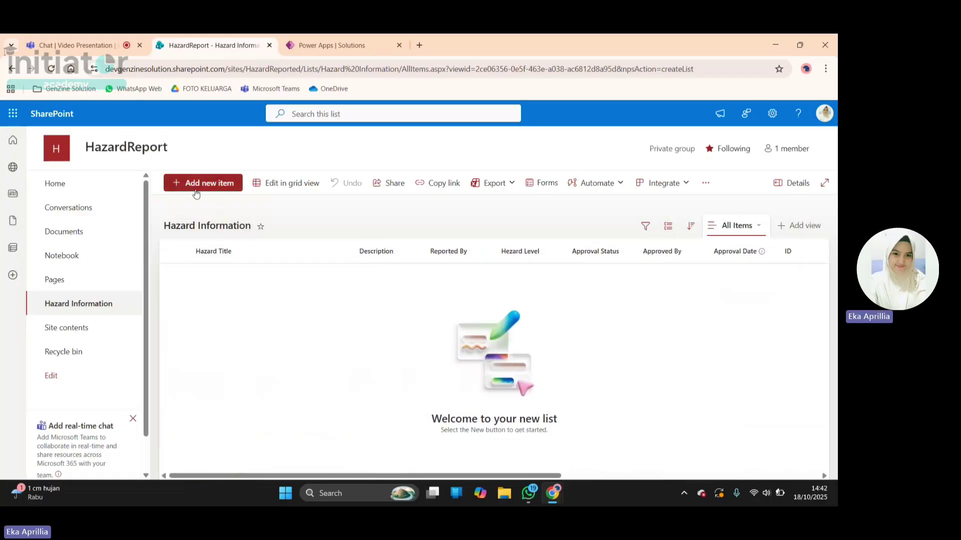
click(226, 191)
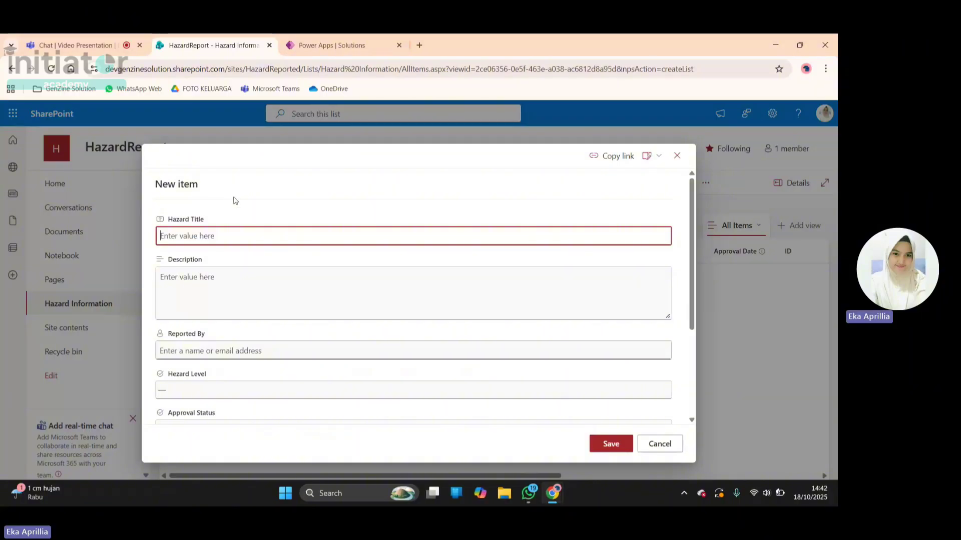
scroll(259, 289, down, 1)
scroll(259, 290, down, 1)
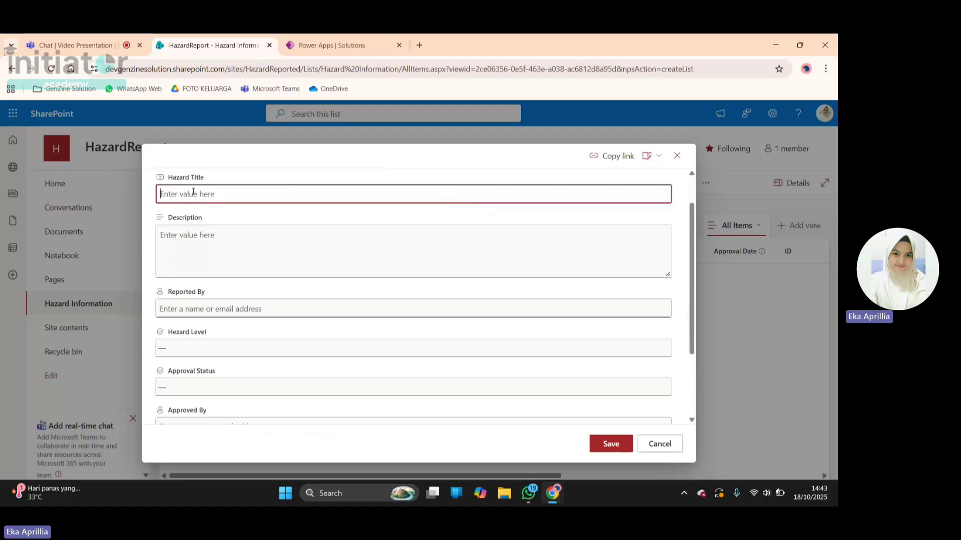
text(Kabel Terkelupas)
Enter "Ditemukan kabel listrik terkelupas di ruang server yang berpotensi konslet" as the new item's Description.
click(187, 233)
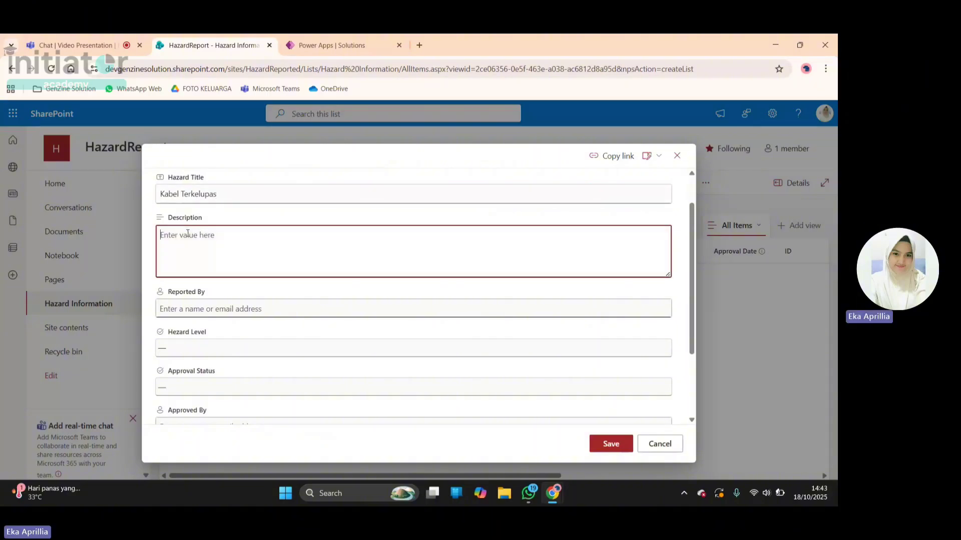
text(Ditemukan kabel lisr)
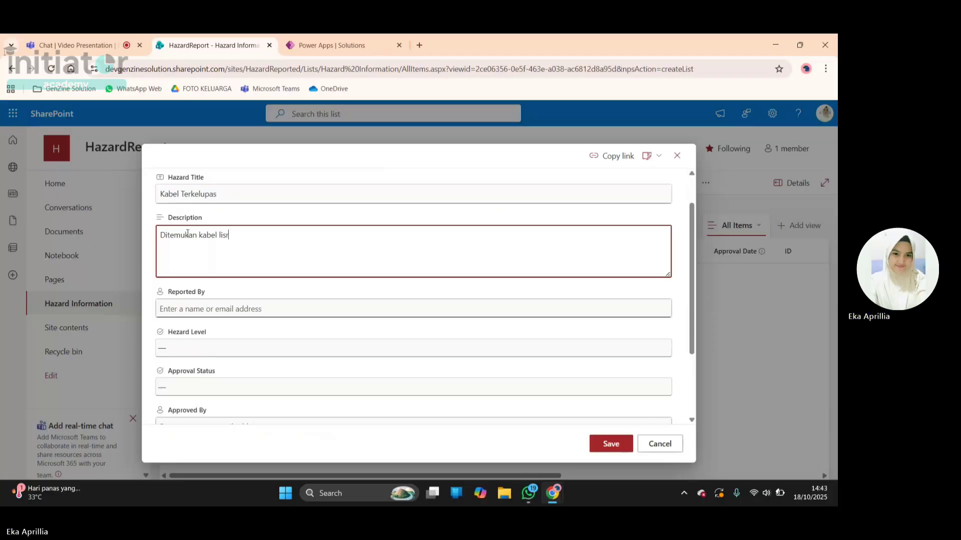
text(trik terkelupas dir)
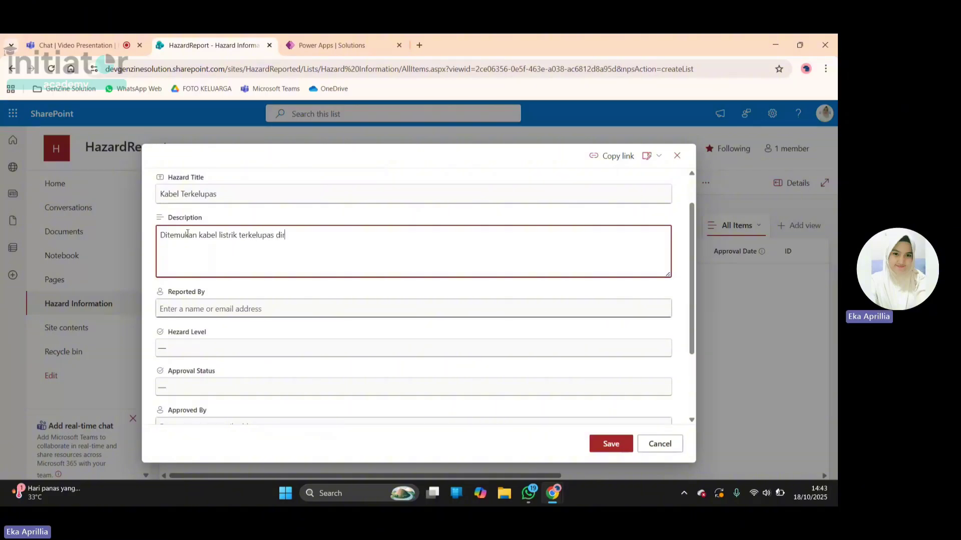
text(unag)
key(BackSpace)
key(BackSpace)
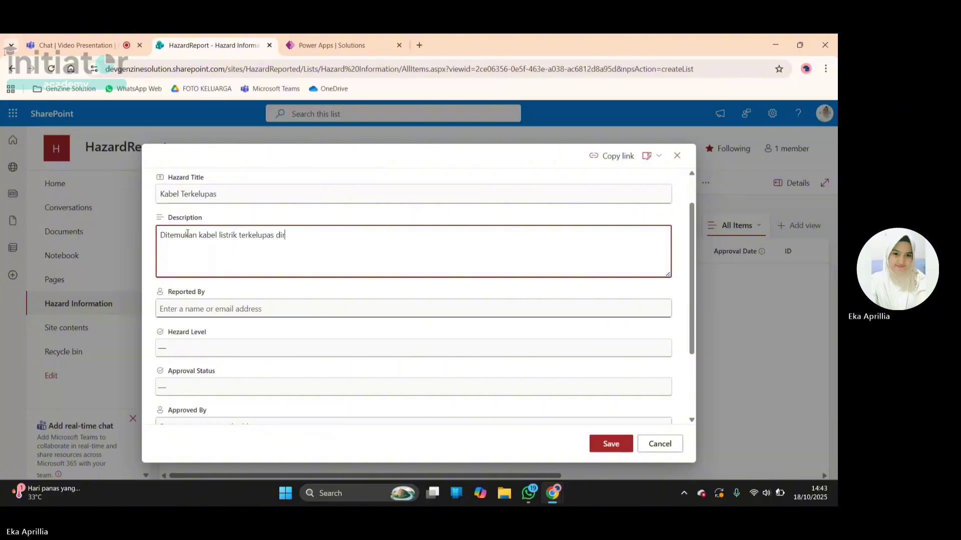
text(uang server )
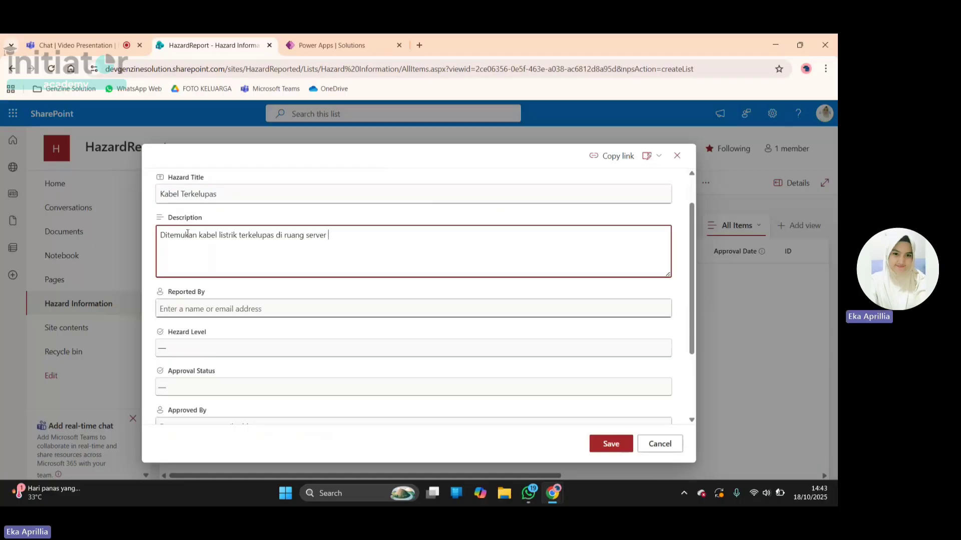
text(yang berpotensi p)
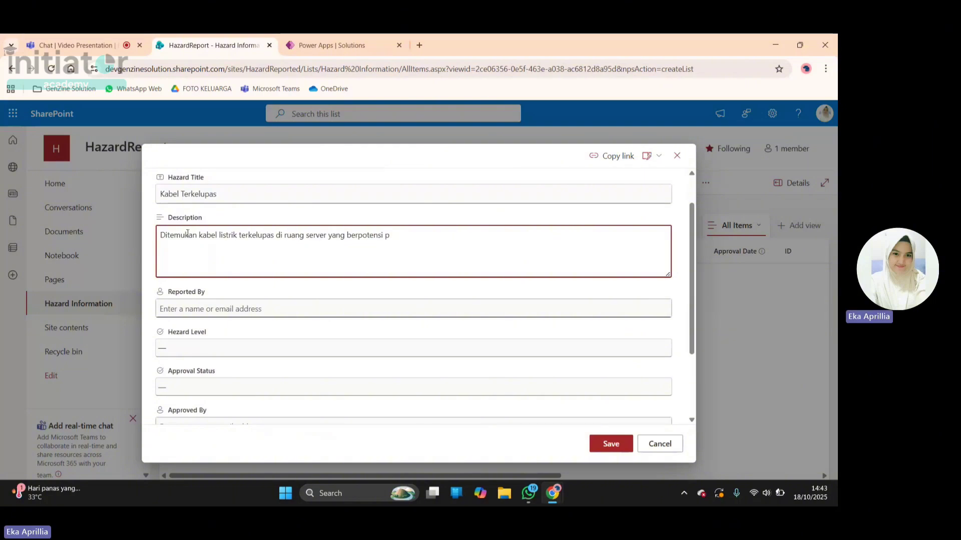
key(BackSpace)
text(kon)
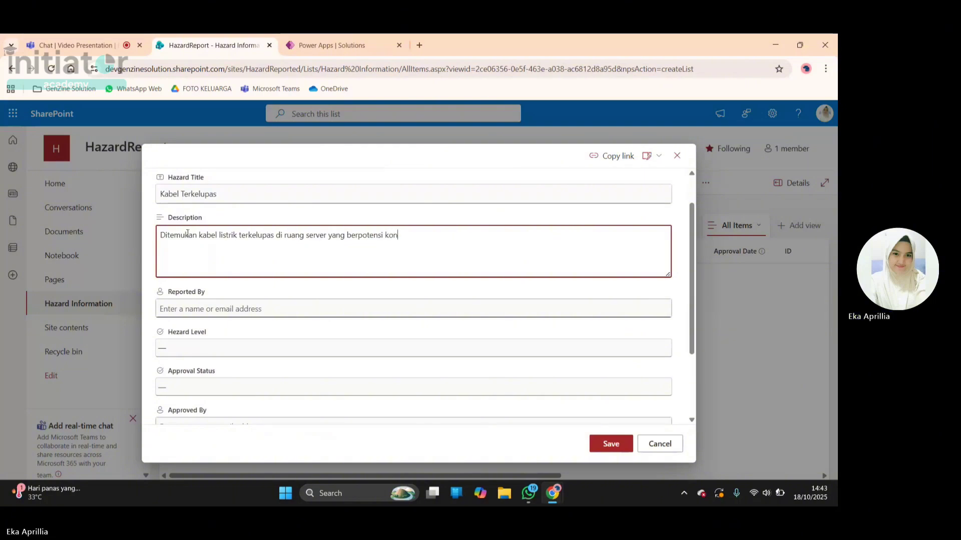
text(slet)
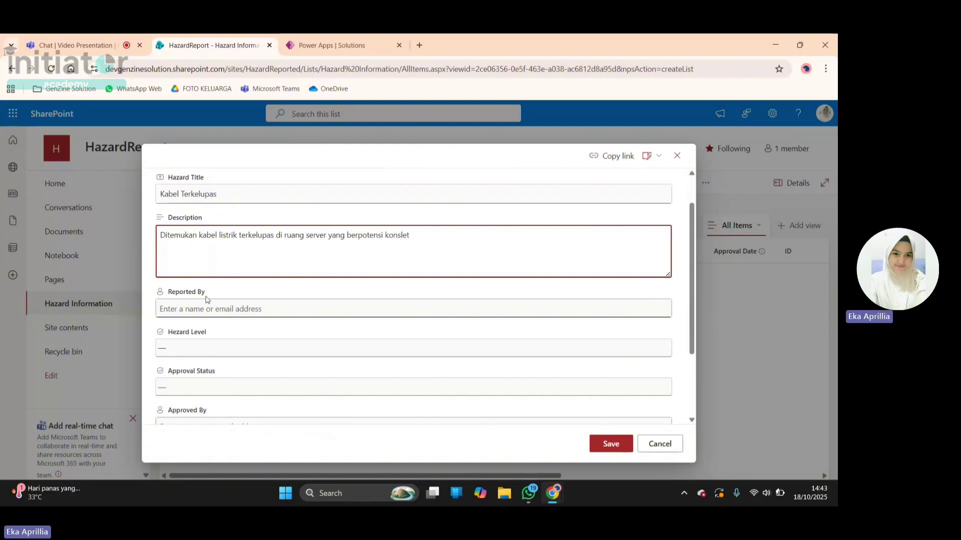
Fill in the Reported By field of the new item with the reporting person, picked from the suggested people.
click(260, 292)
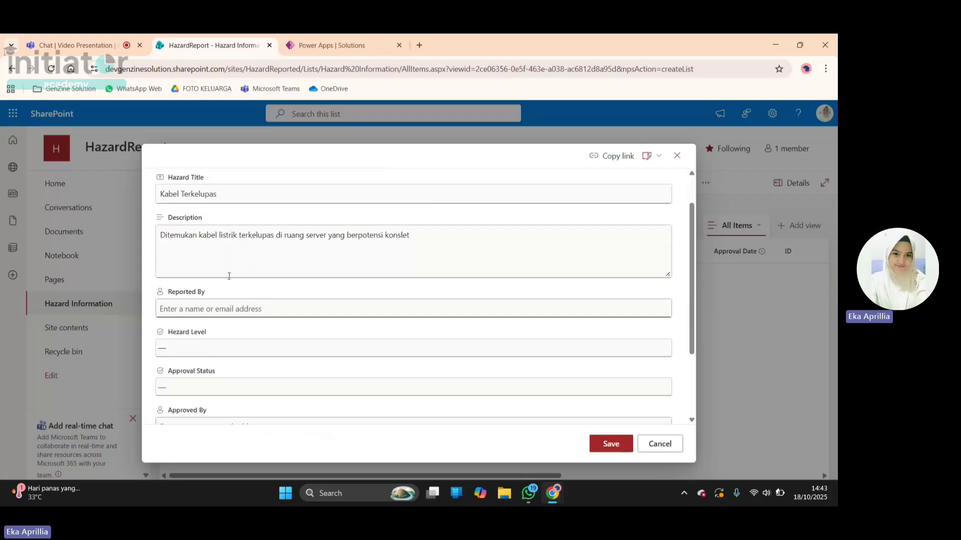
click(231, 308)
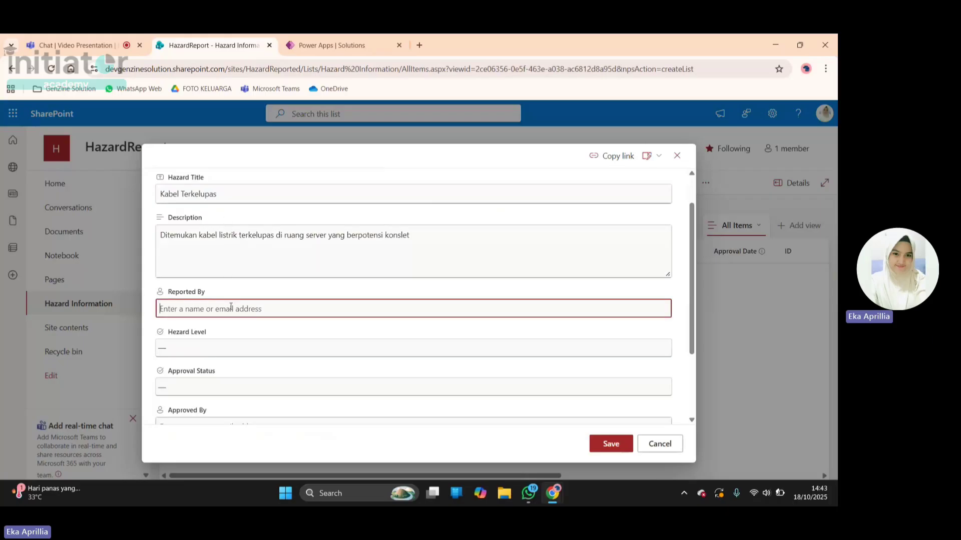
text(ek)
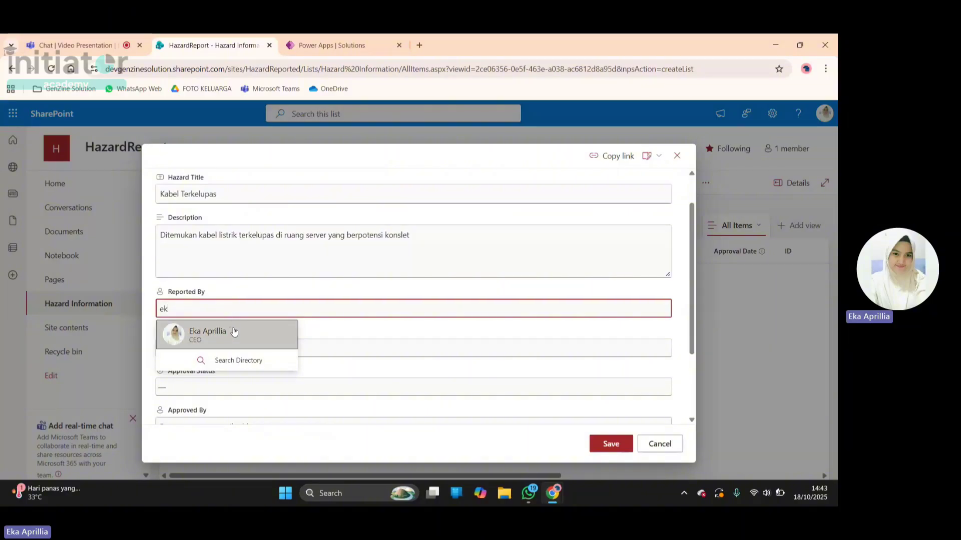
click(234, 332)
Set the new item's Hezard Level to High and its Approval Status to Submitted.
click(214, 350)
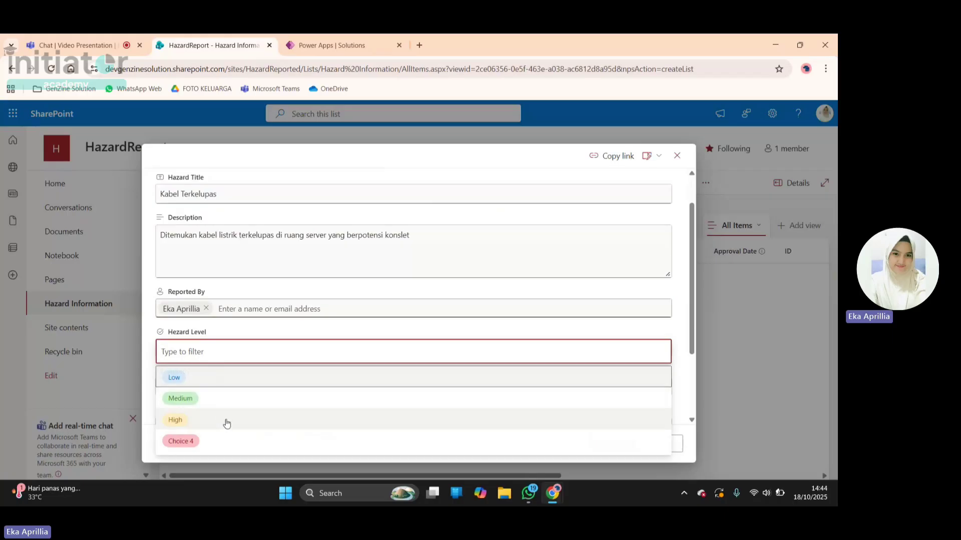
click(275, 336)
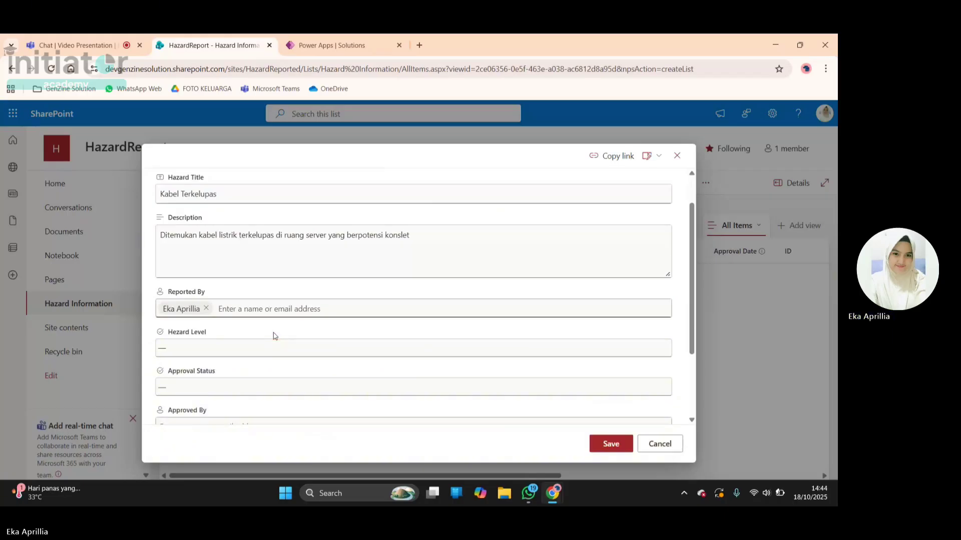
click(271, 345)
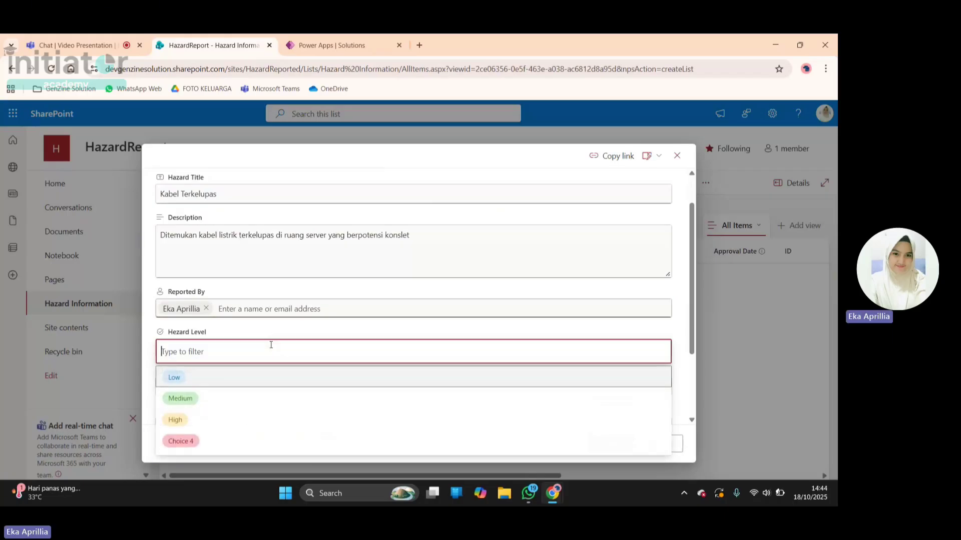
click(251, 424)
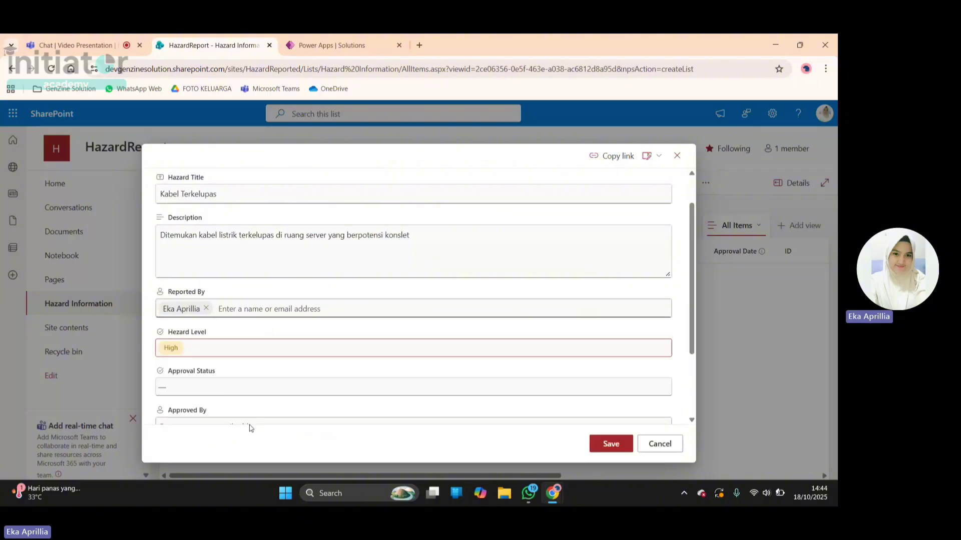
click(220, 389)
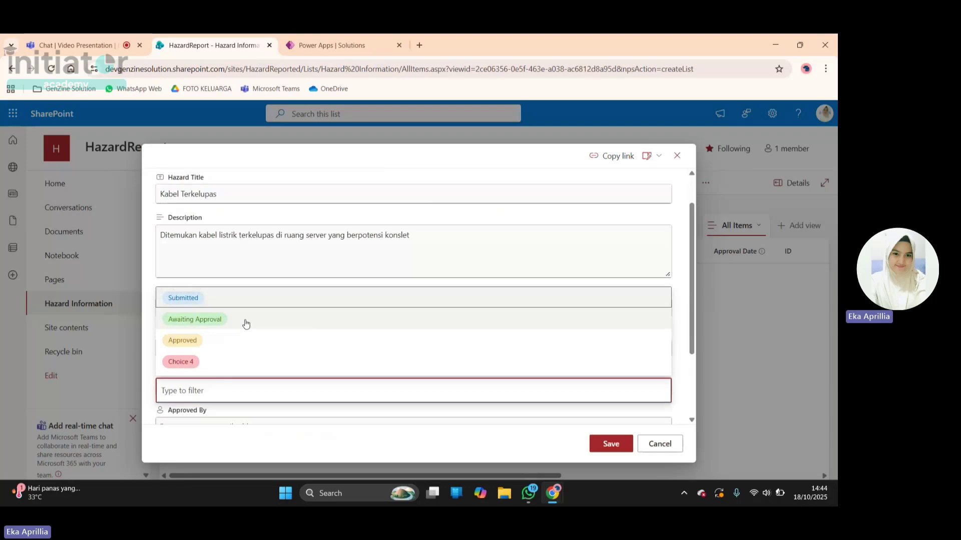
click(245, 322)
click(238, 390)
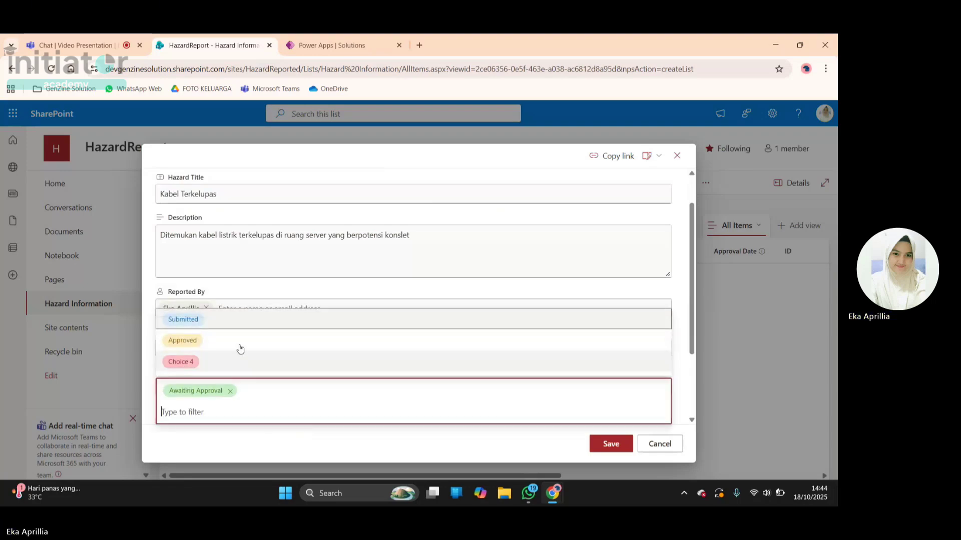
click(238, 320)
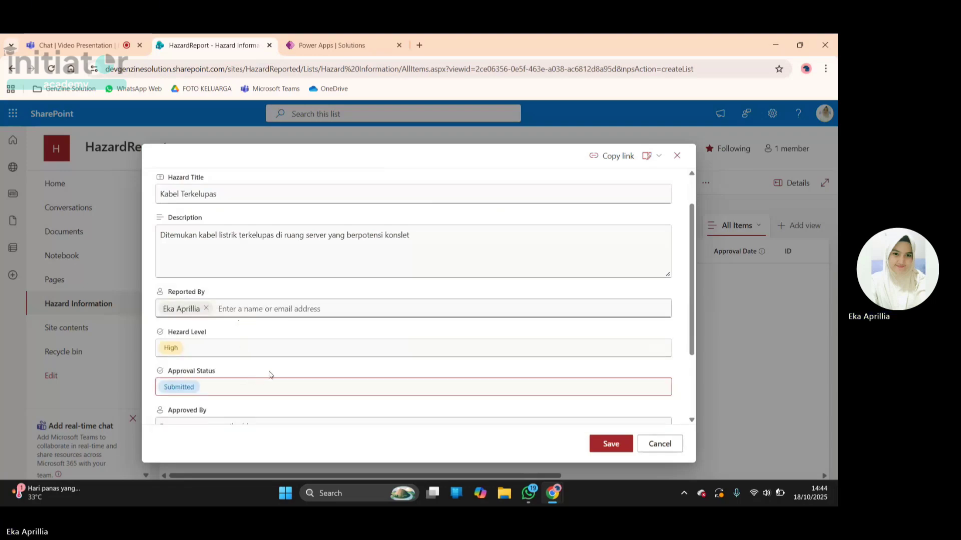
Fill in Approved By with the approver picked from the suggested people and set the Approval Date to 10/18/2025.
scroll(270, 375, down, 2)
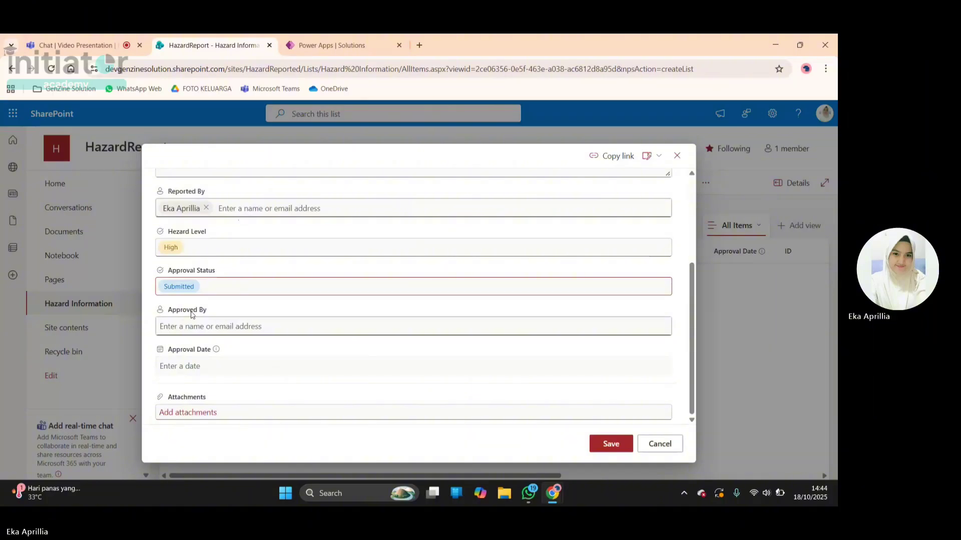
click(203, 322)
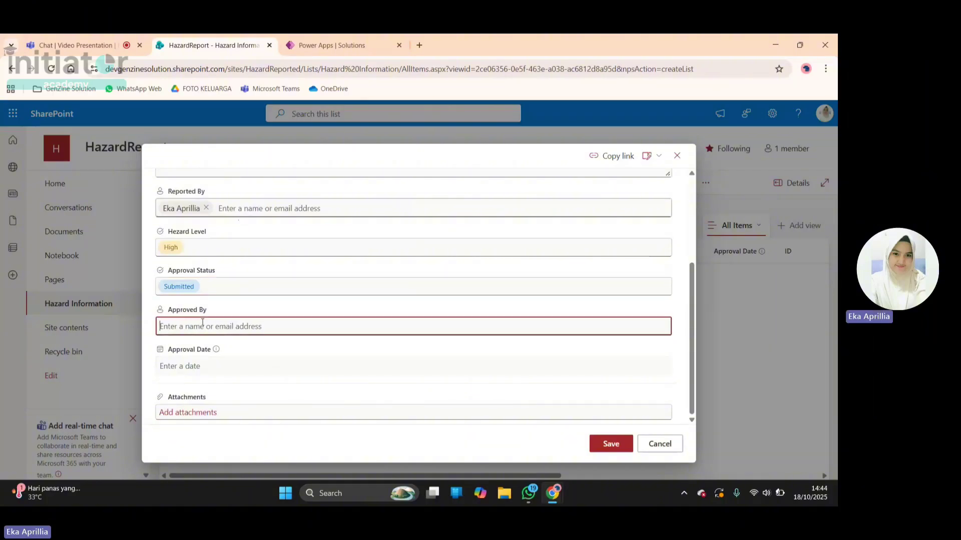
text(eka)
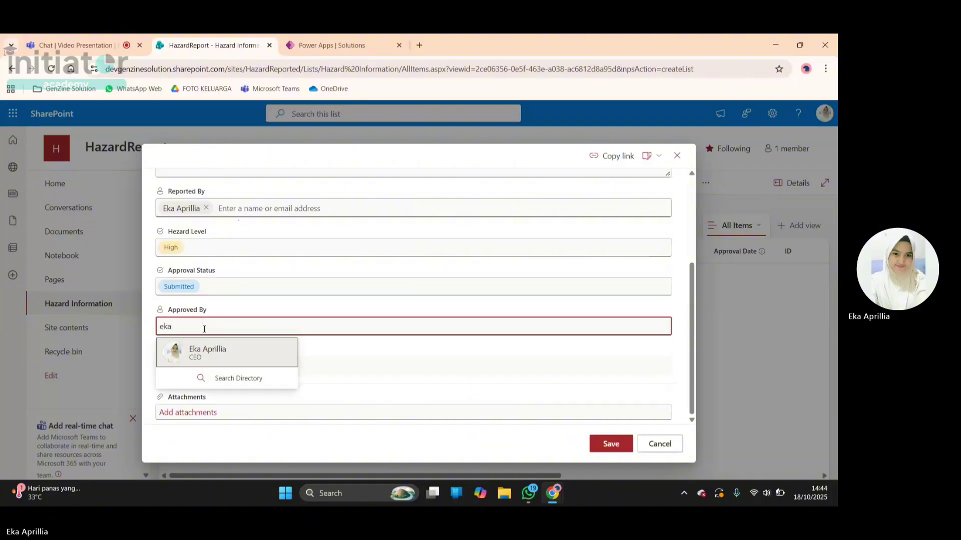
click(206, 354)
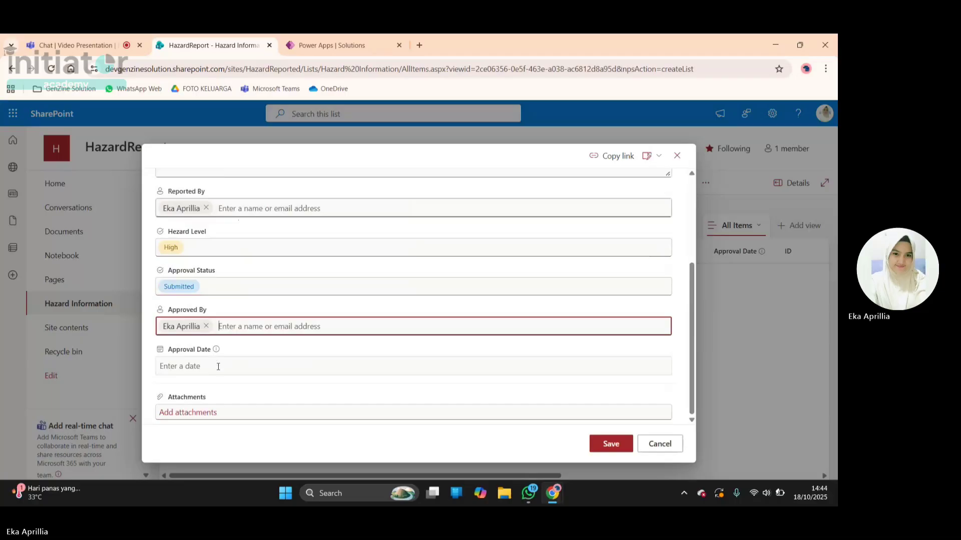
click(218, 366)
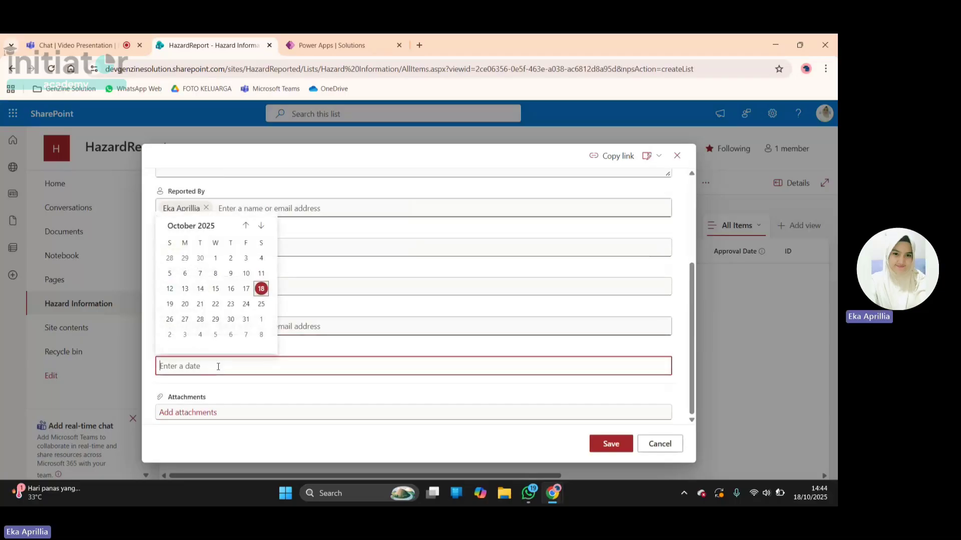
click(264, 288)
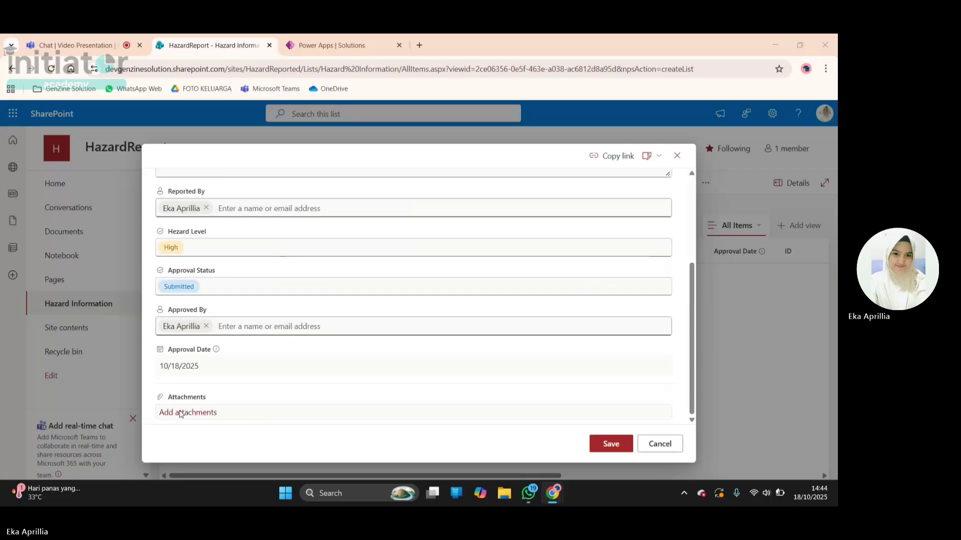
Attach Screenshot_2.png from the Downloads folder to the new item and save the item.
click(180, 413)
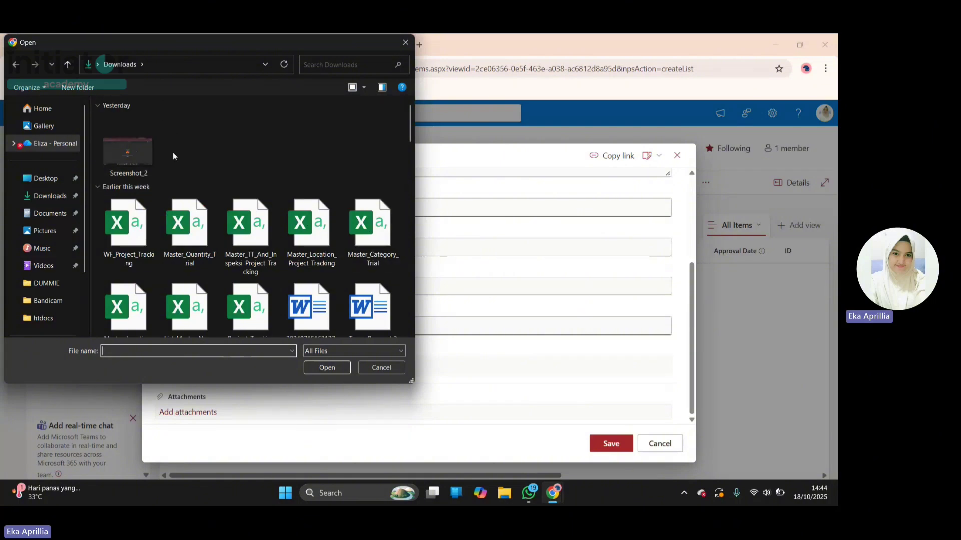
click(141, 163)
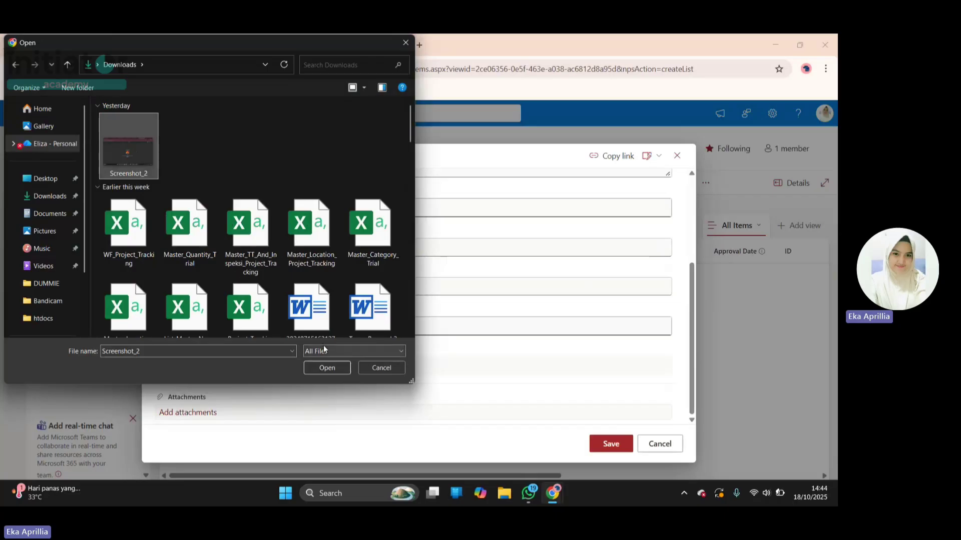
click(328, 368)
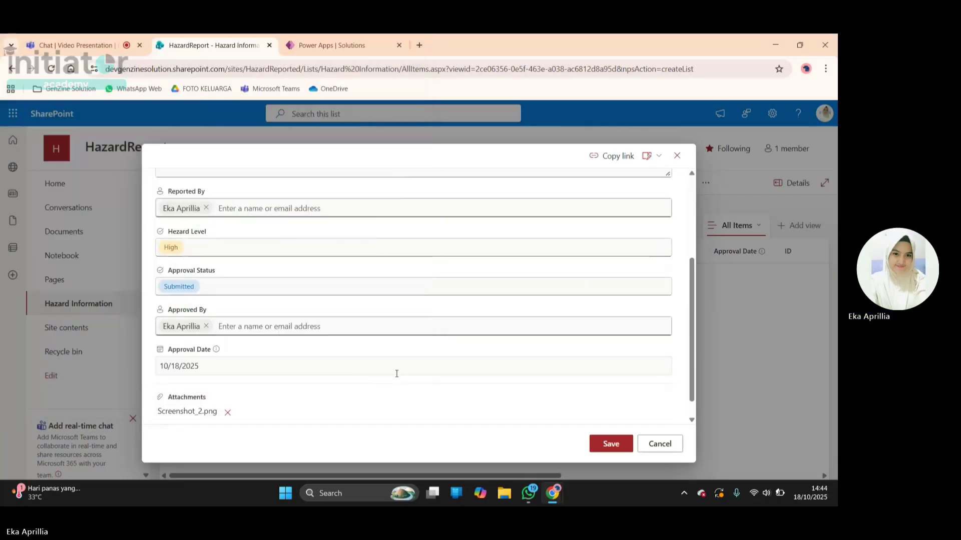
scroll(446, 388, down, 1)
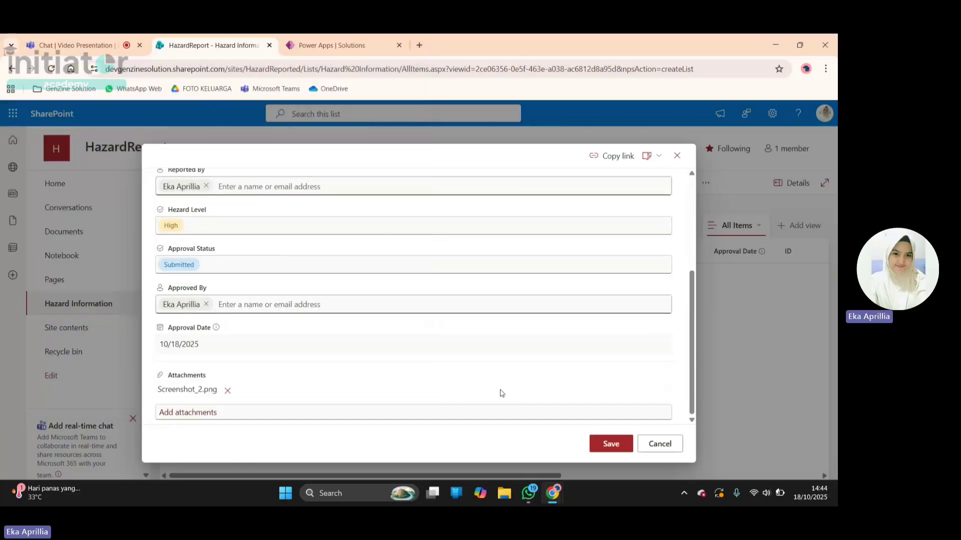
click(612, 444)
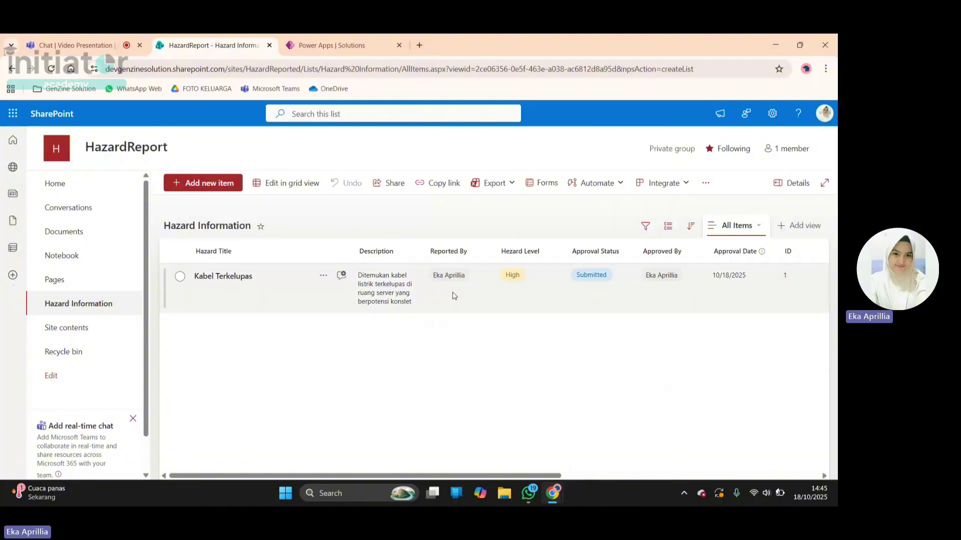
Review the saved Kabel Terkelupas item's values across the list columns, from Description through to Attachments.
scroll(454, 295, right, 5)
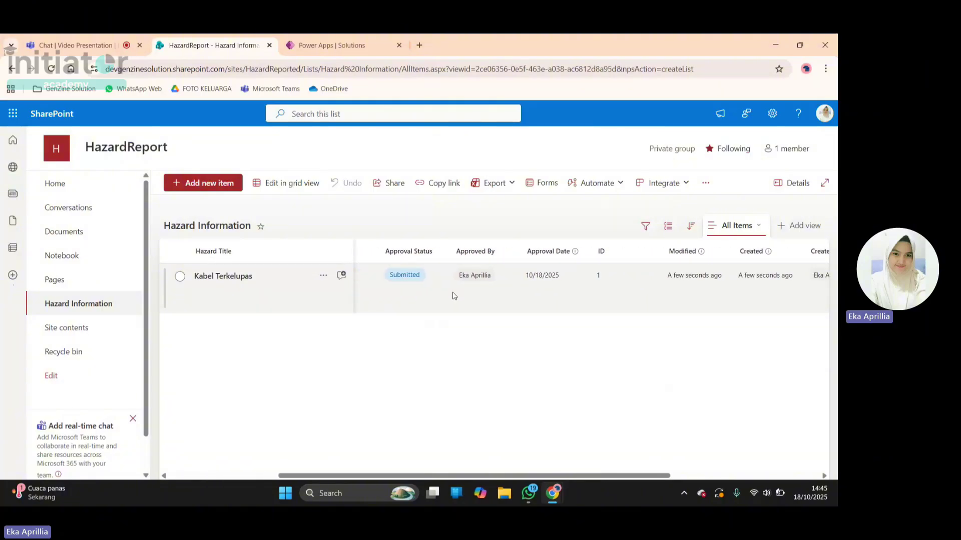
scroll(454, 295, right, 1)
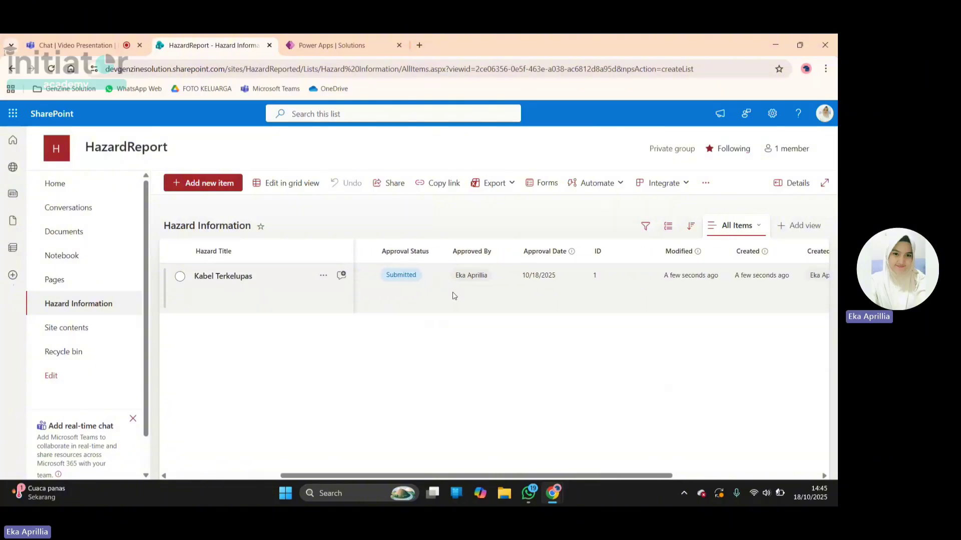
scroll(454, 296, left, 3)
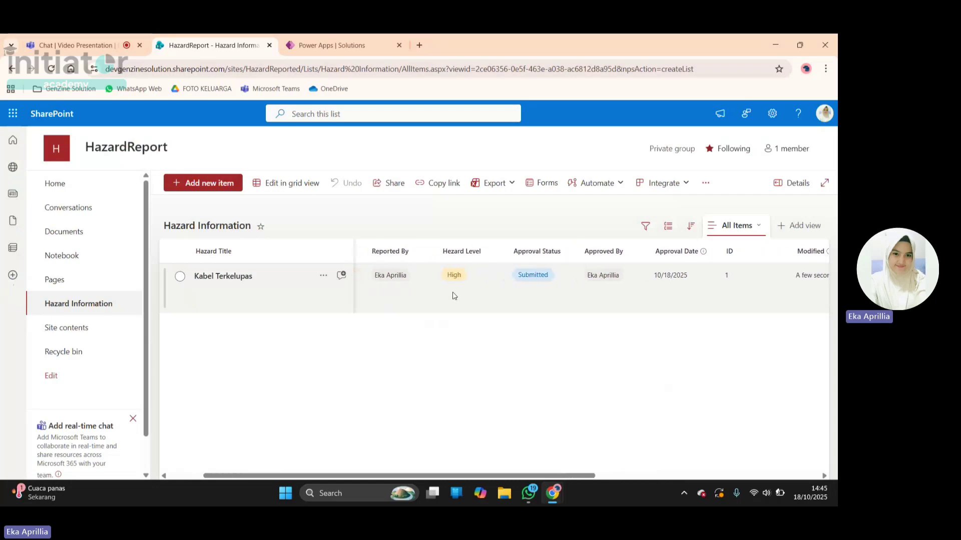
scroll(455, 296, left, 3)
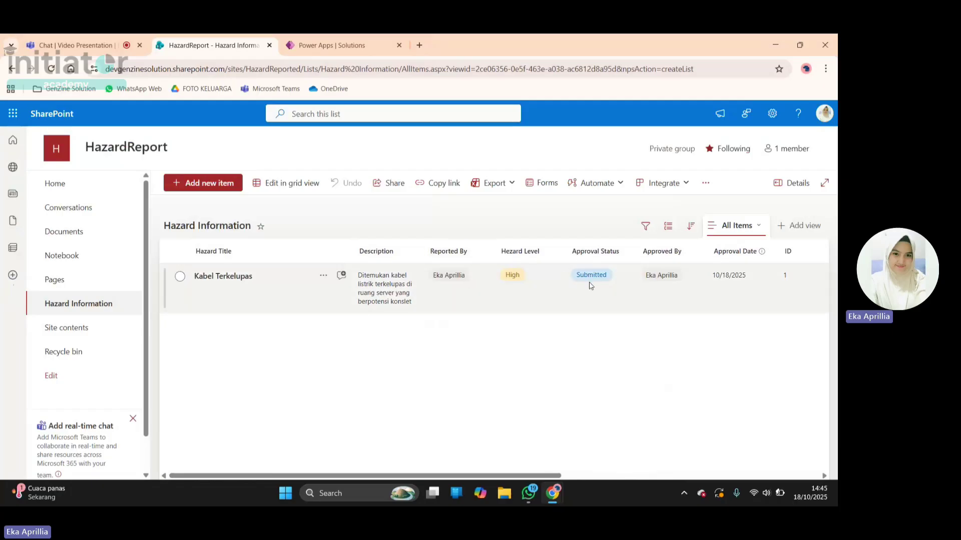
scroll(590, 286, right, 3)
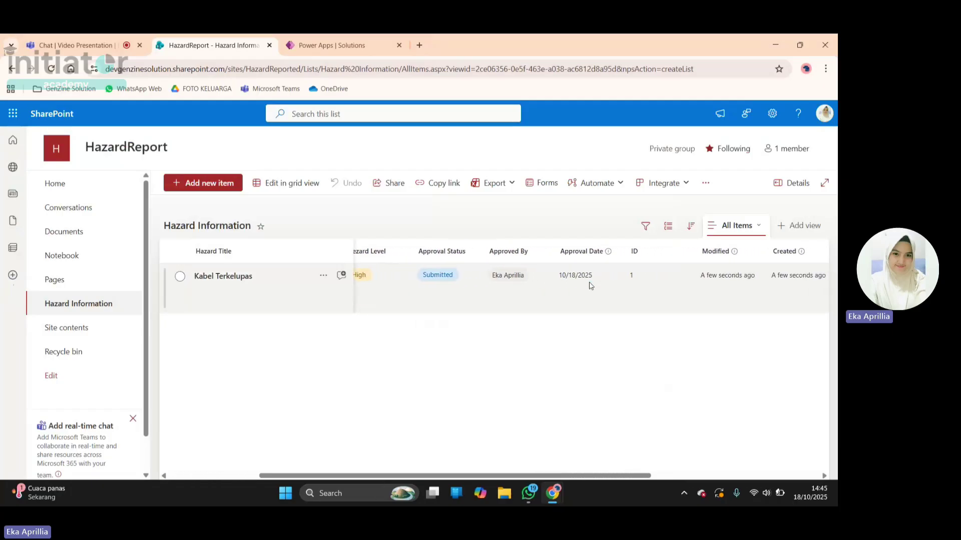
scroll(591, 286, right, 2)
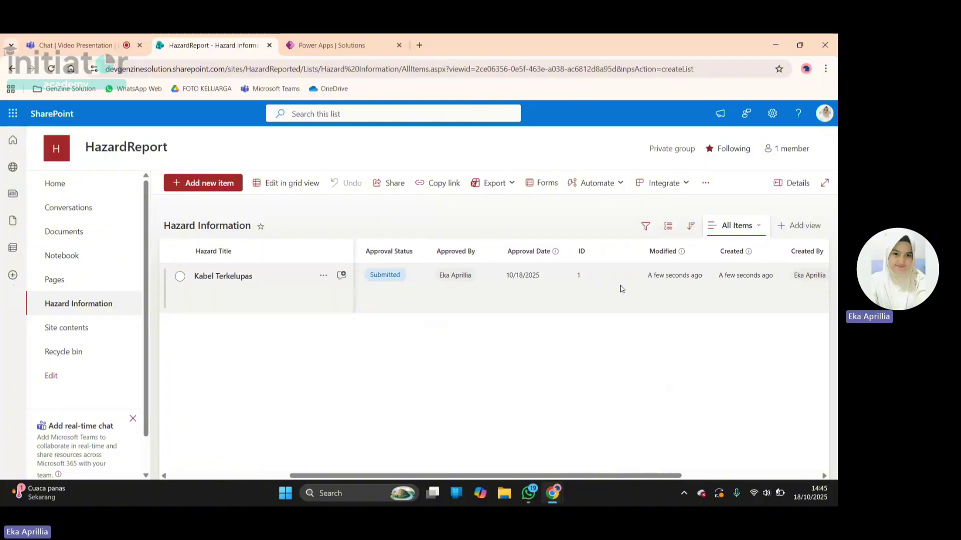
scroll(620, 289, right, 4)
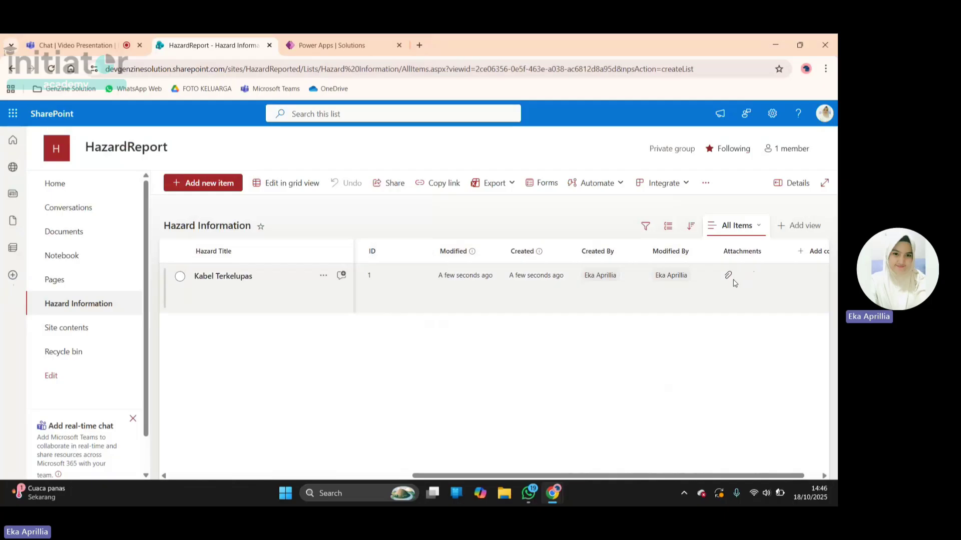
Open the Kabel Terkelupas item for editing and append "edited" to the end of its Description.
click(730, 291)
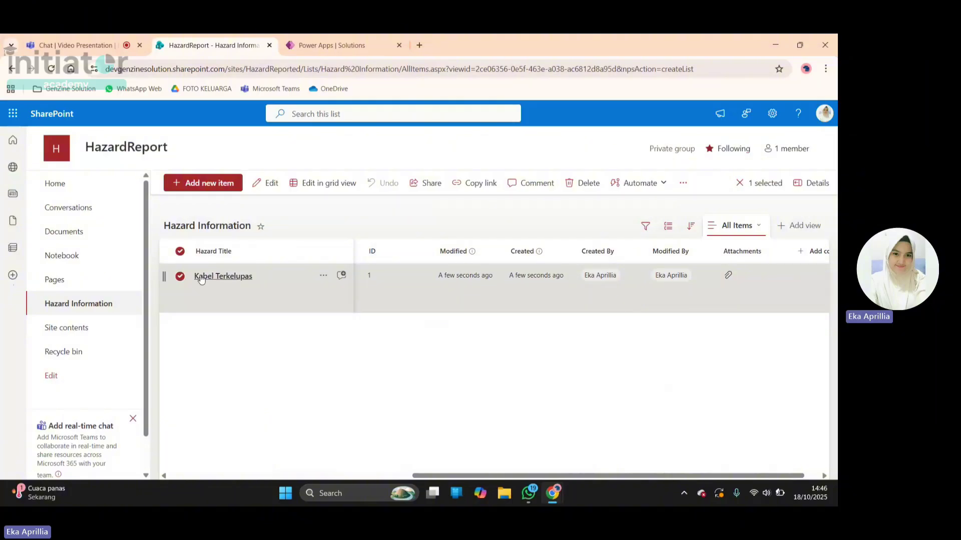
click(181, 278)
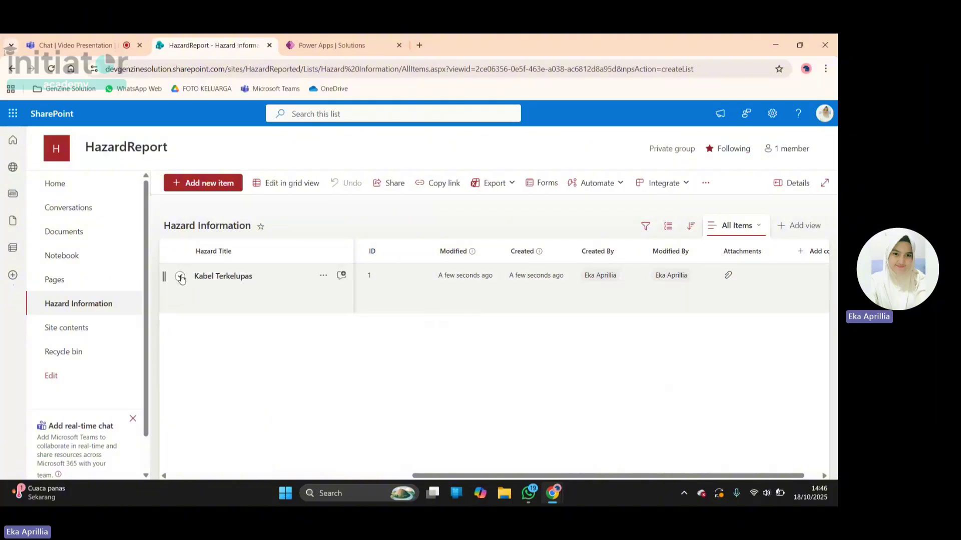
click(181, 278)
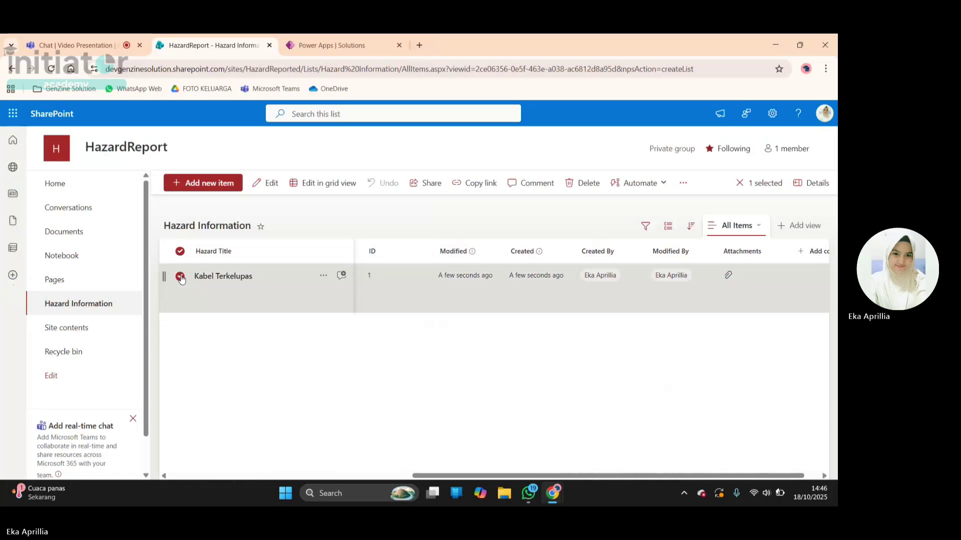
click(271, 184)
scroll(320, 295, down, 2)
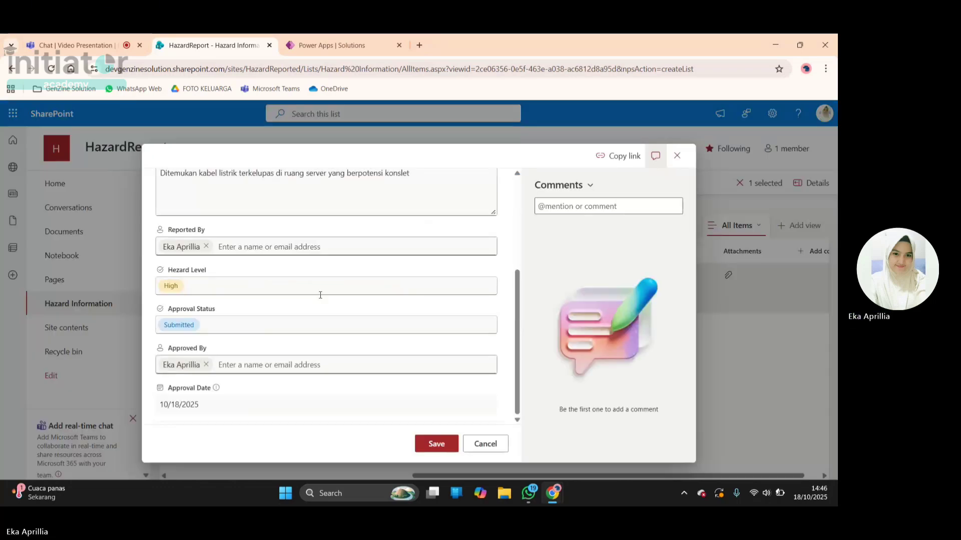
scroll(320, 295, down, 1)
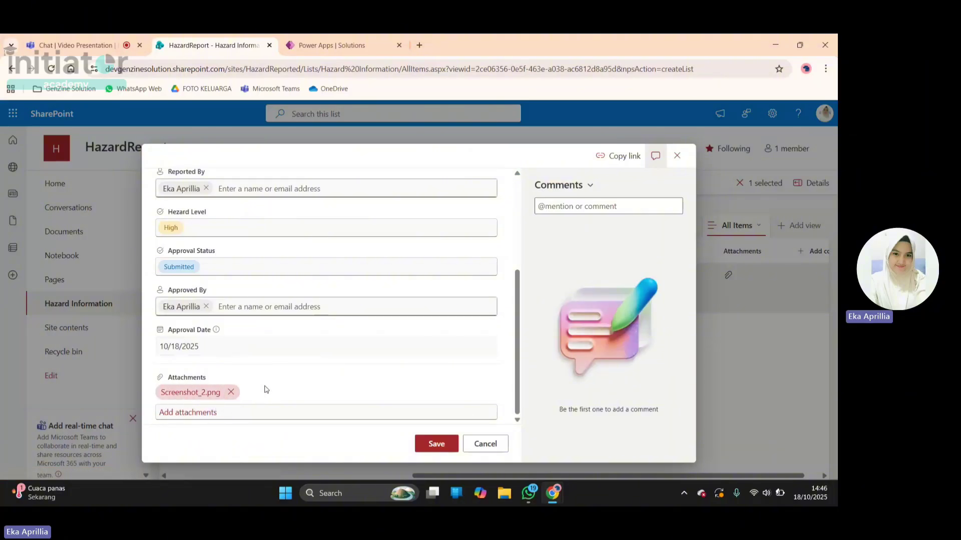
scroll(265, 389, up, 4)
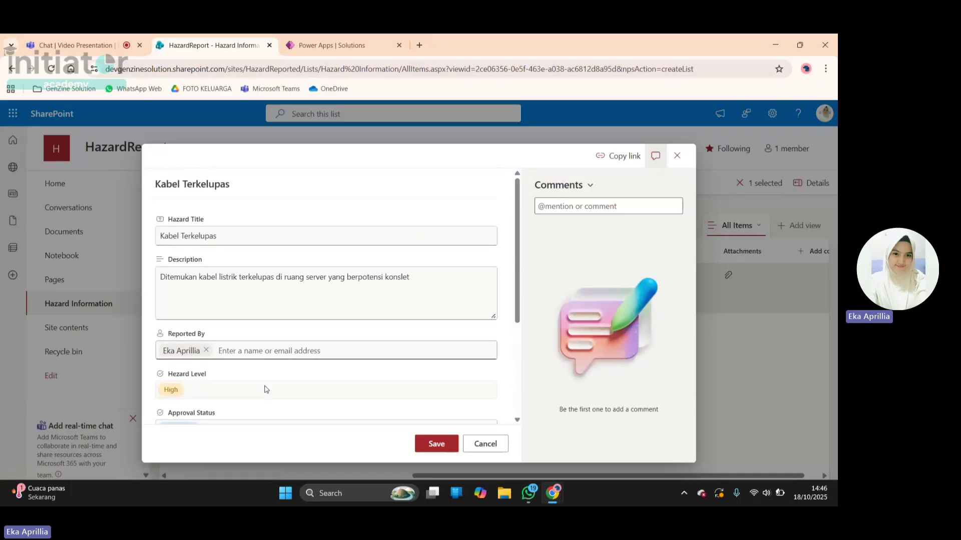
click(435, 281)
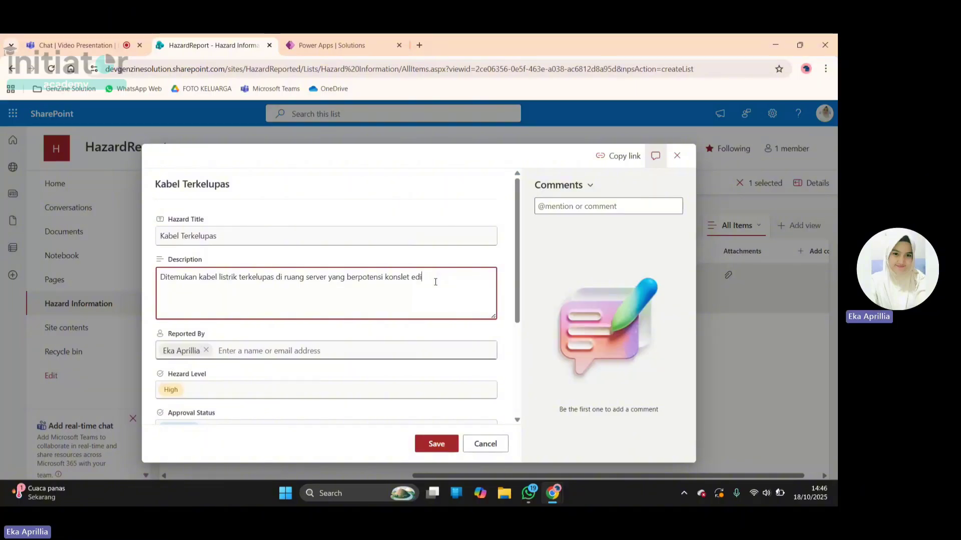
text(edited)
Set the item's Approval Date to 10/19/2025.
scroll(299, 316, down, 1)
scroll(298, 316, down, 3)
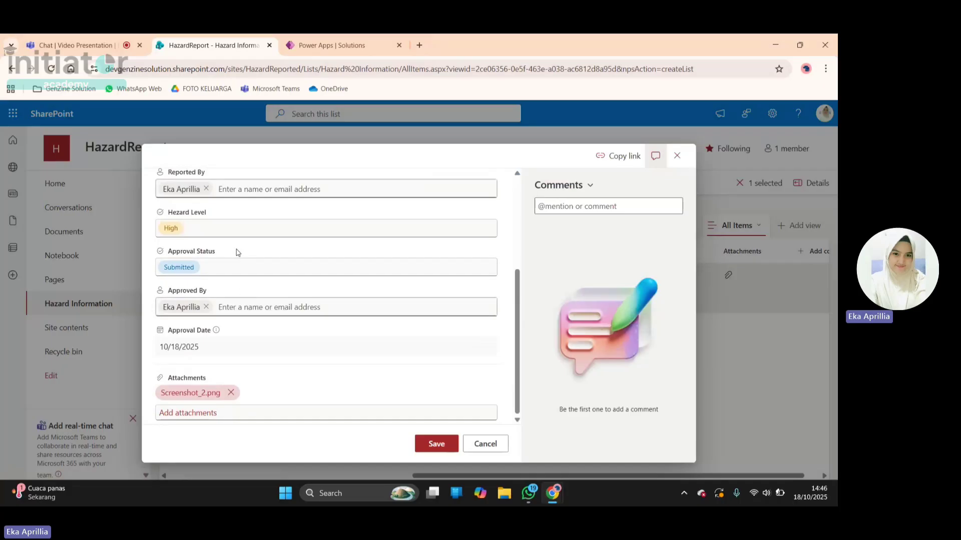
click(205, 350)
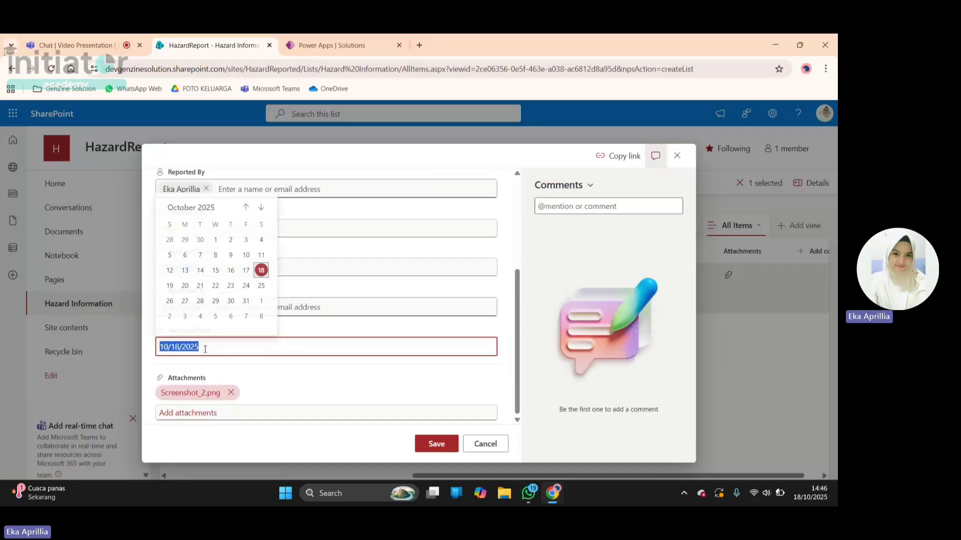
click(170, 286)
click(355, 395)
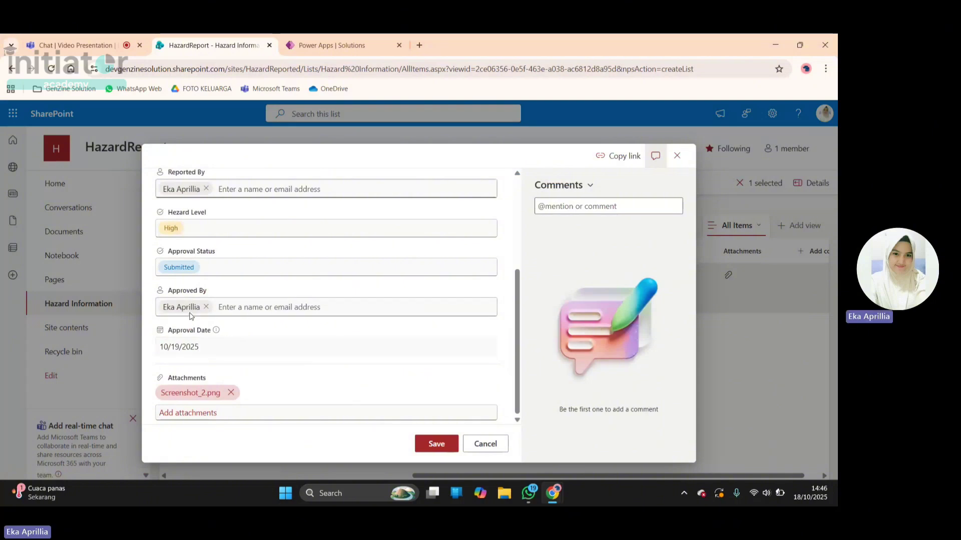
Remove the person in the item's Approved By field and fill in the same approver again.
click(204, 309)
click(203, 309)
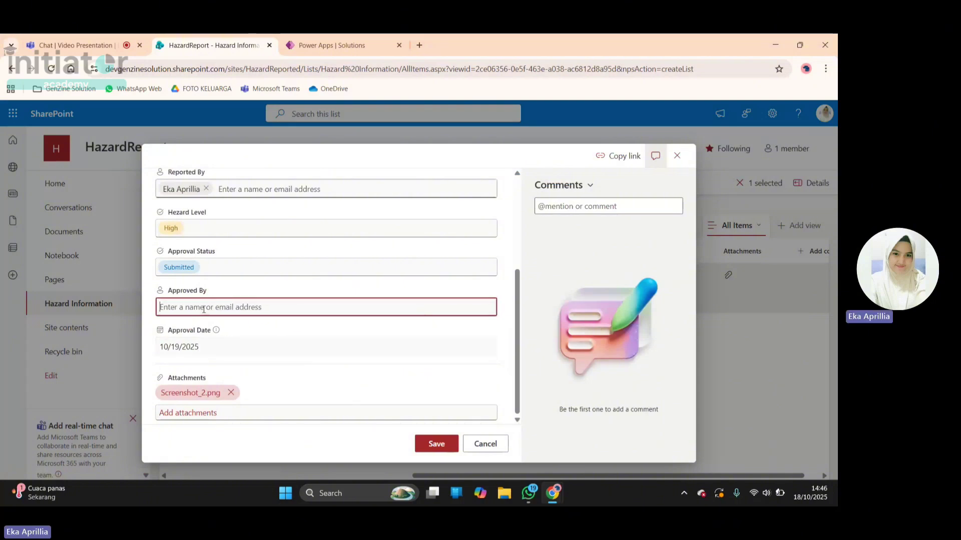
text(eka)
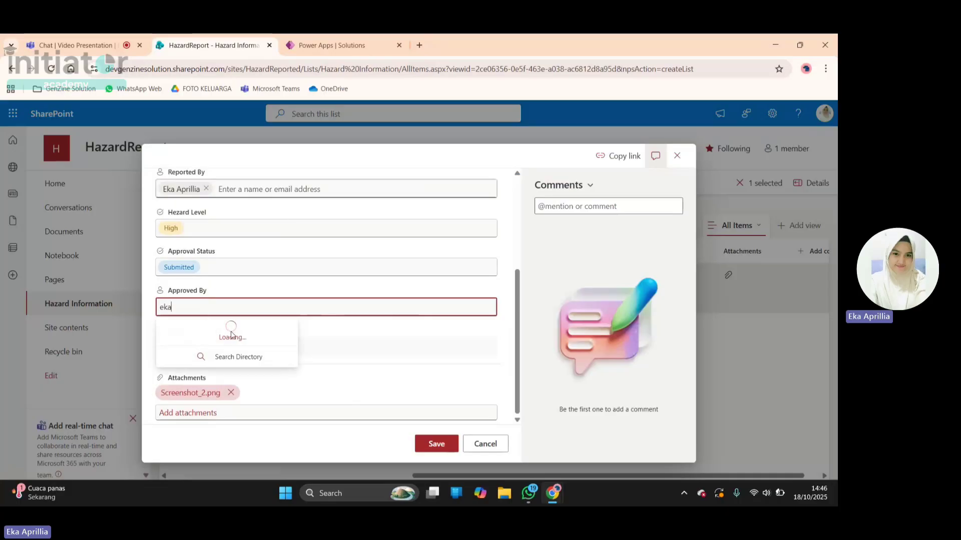
key(BackSpace)
key(BackSpace)
key(BackSpace)
Set the item's Hezard Level to Medium and save the edited item.
scroll(250, 272, up, 2)
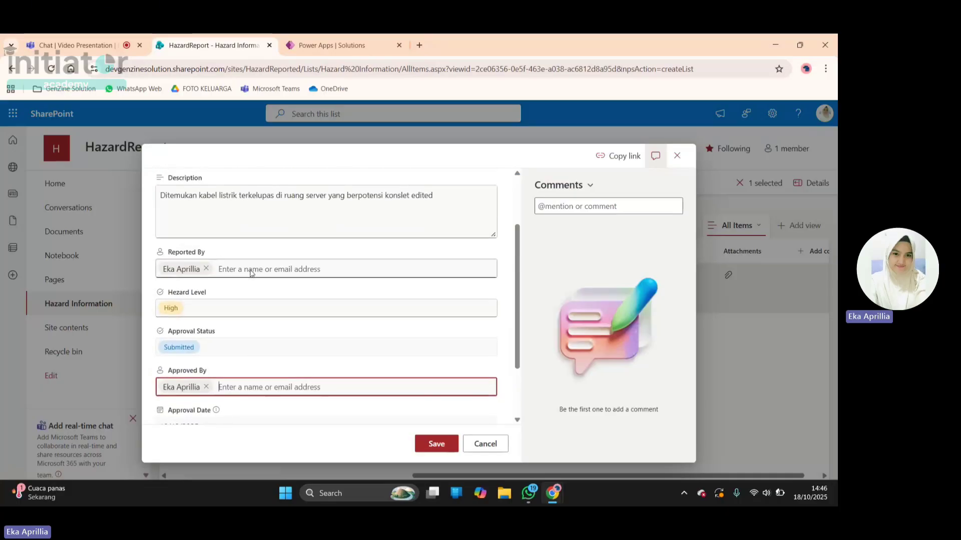
click(238, 312)
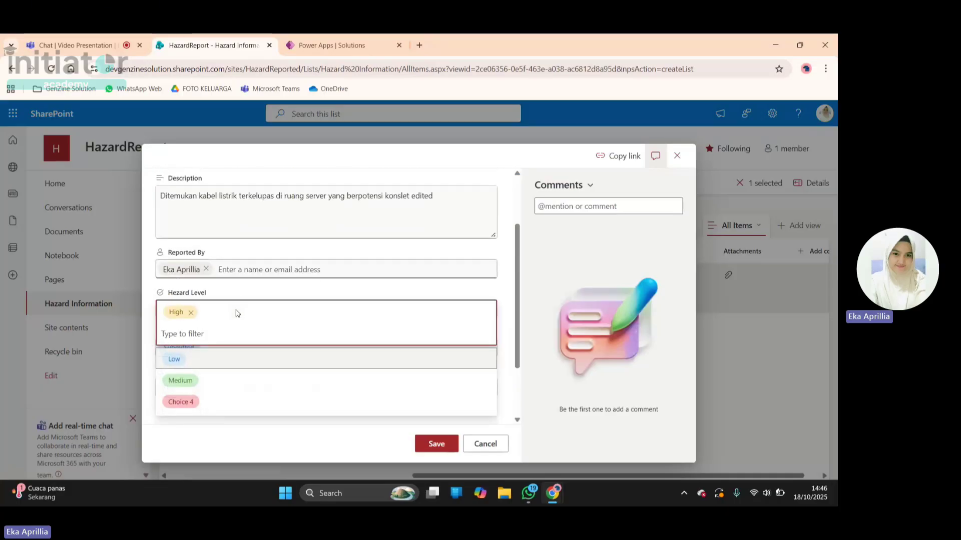
click(245, 383)
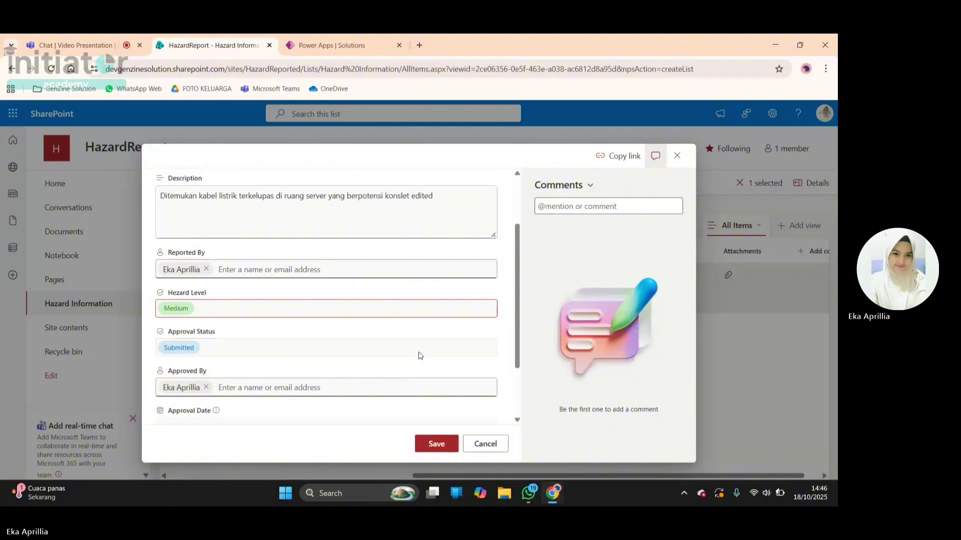
click(439, 452)
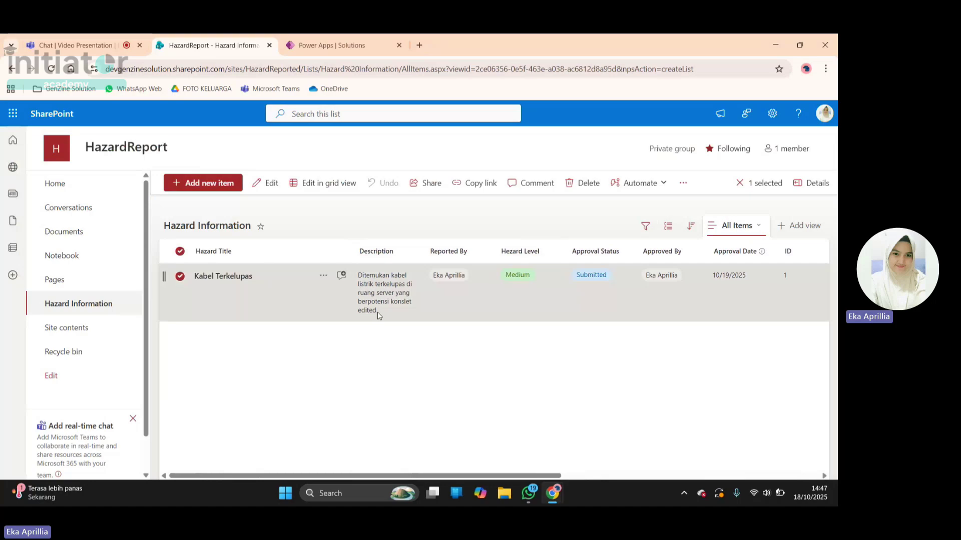
Check the edited item's Description, approval, Modified and Created columns in the list, and deselect the item.
drag(378, 311, 358, 315)
scroll(587, 299, right, 5)
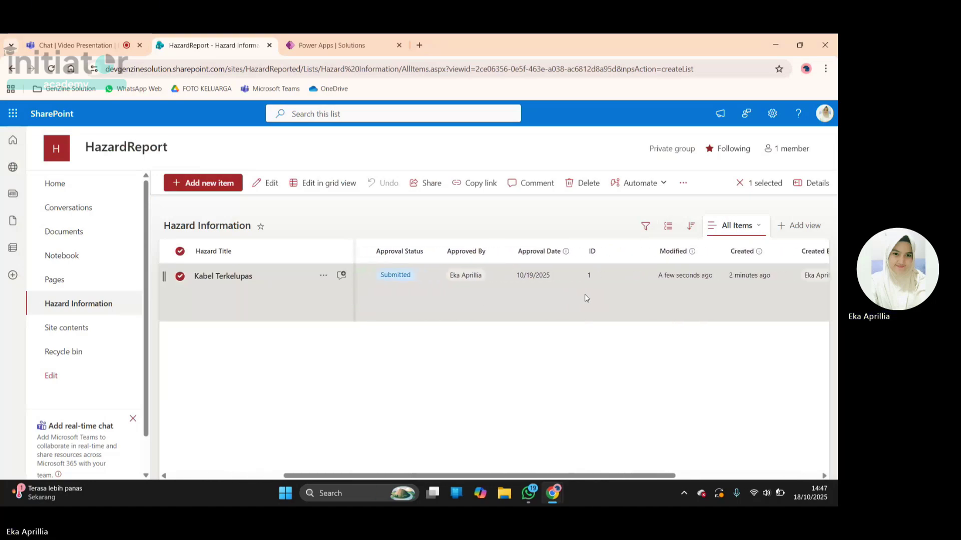
scroll(587, 298, right, 3)
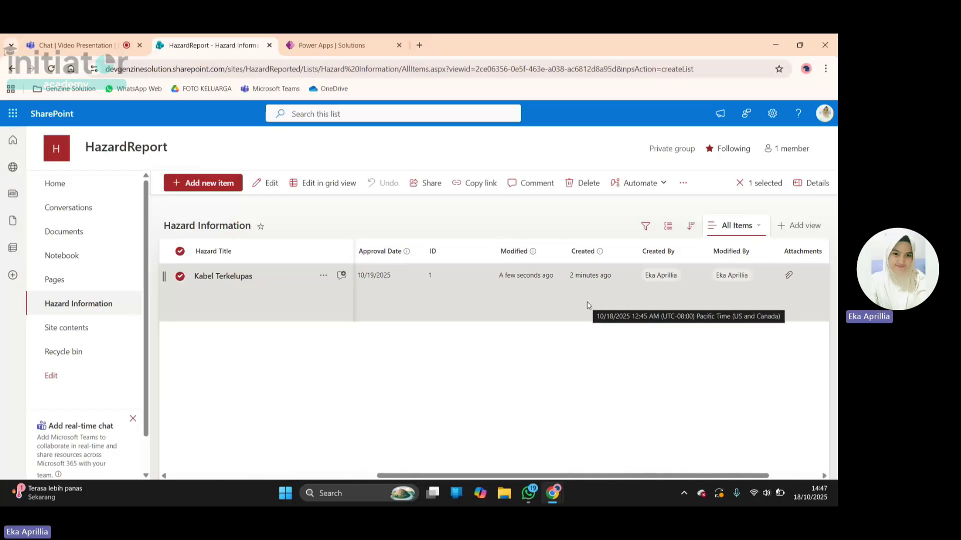
scroll(589, 305, left, 1)
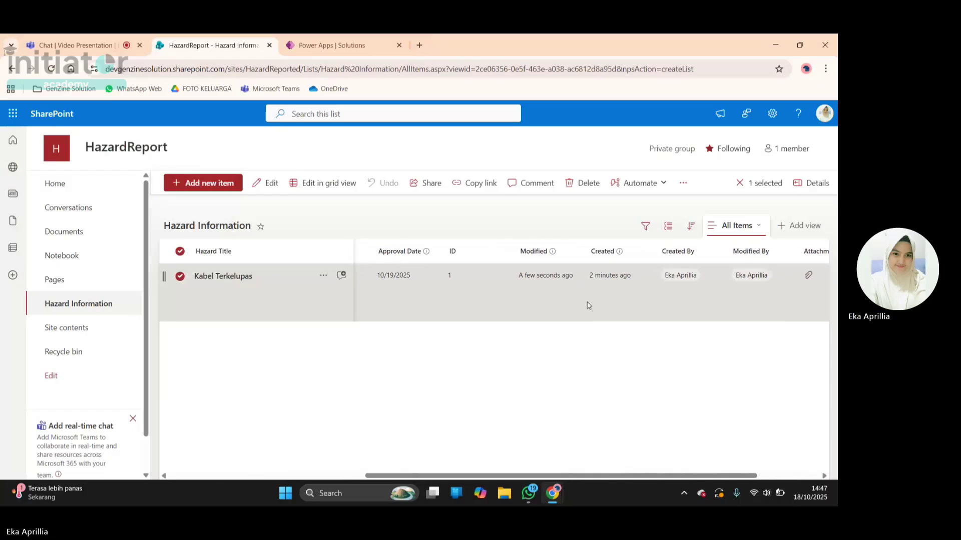
click(177, 278)
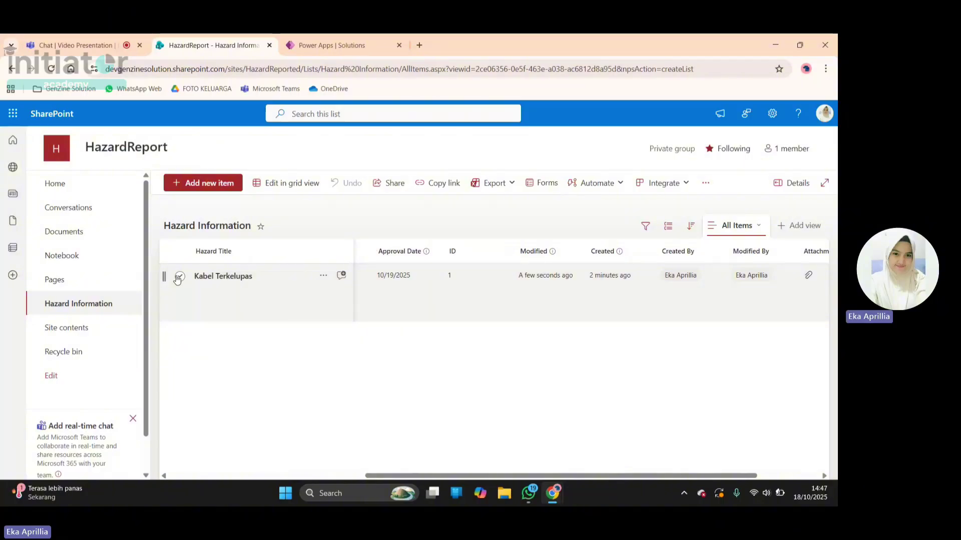
Edit the list in grid view and set the Kabel Terkelupas item's Approval Status to Awaiting Approval.
click(299, 193)
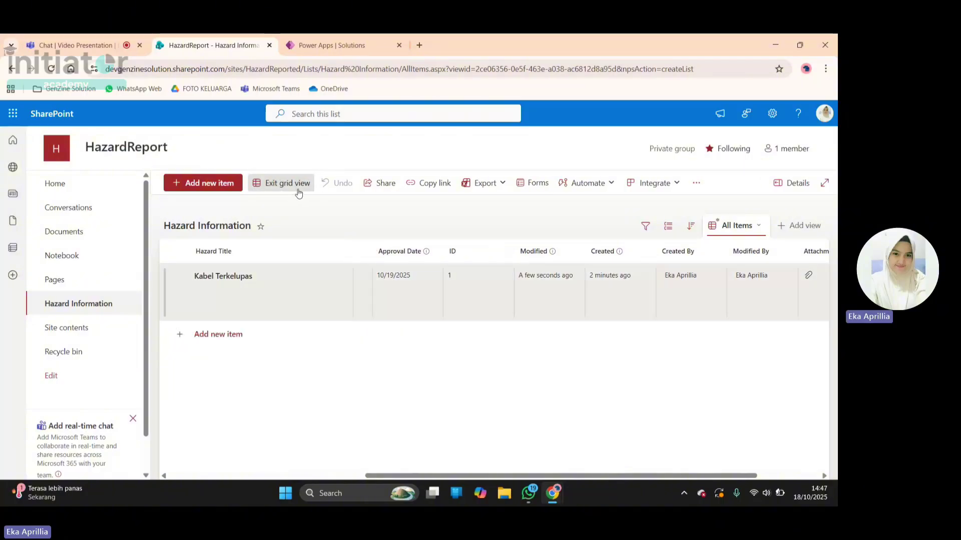
click(399, 296)
key(Left)
key(Left)
key(Left)
key(Left)
key(Left)
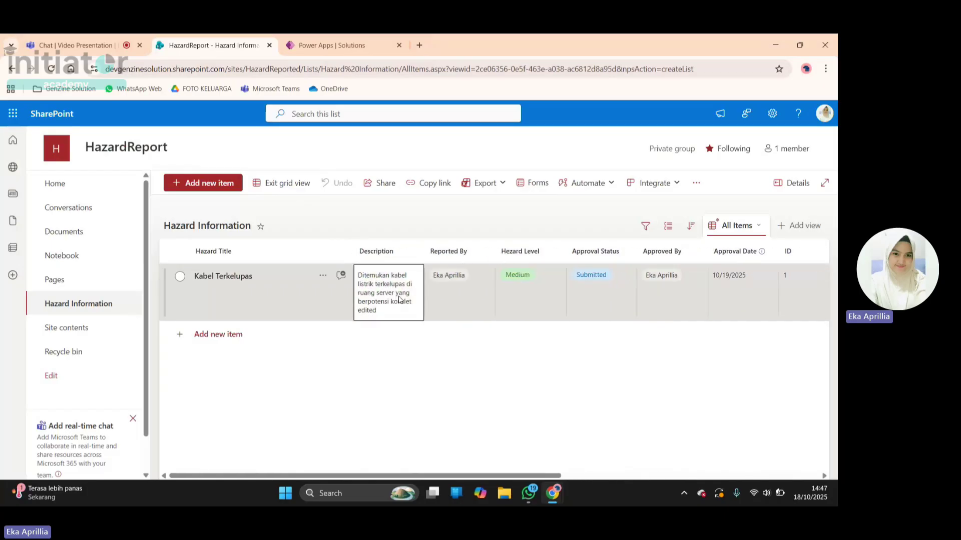
click(429, 314)
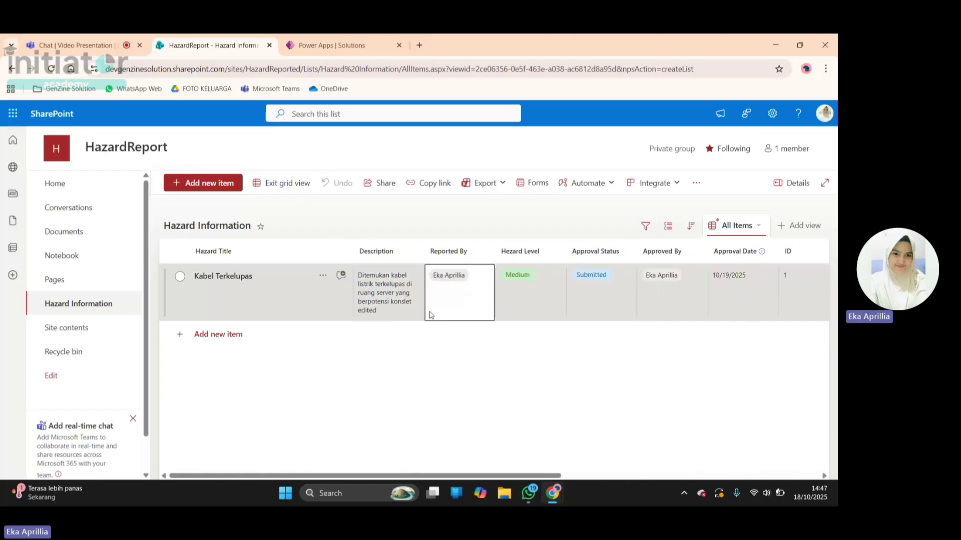
click(591, 296)
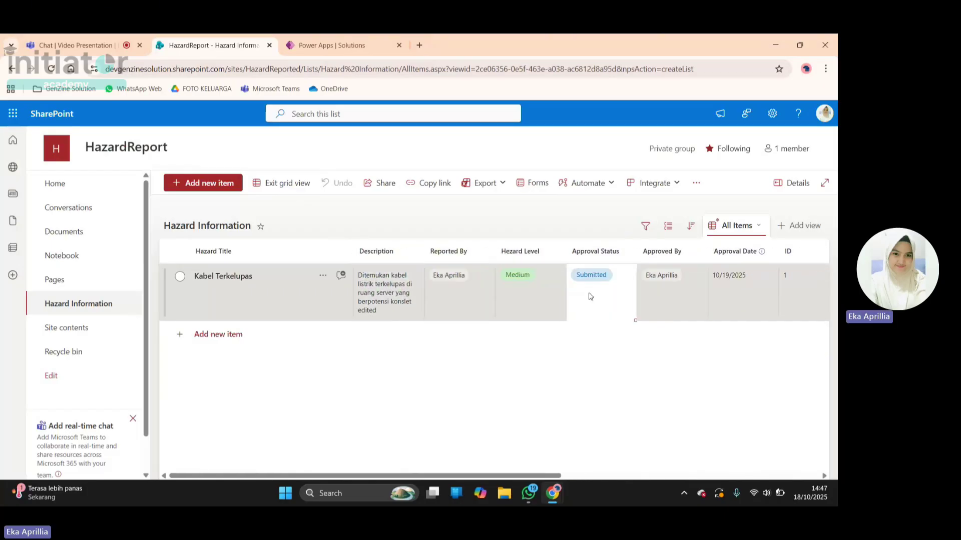
click(590, 296)
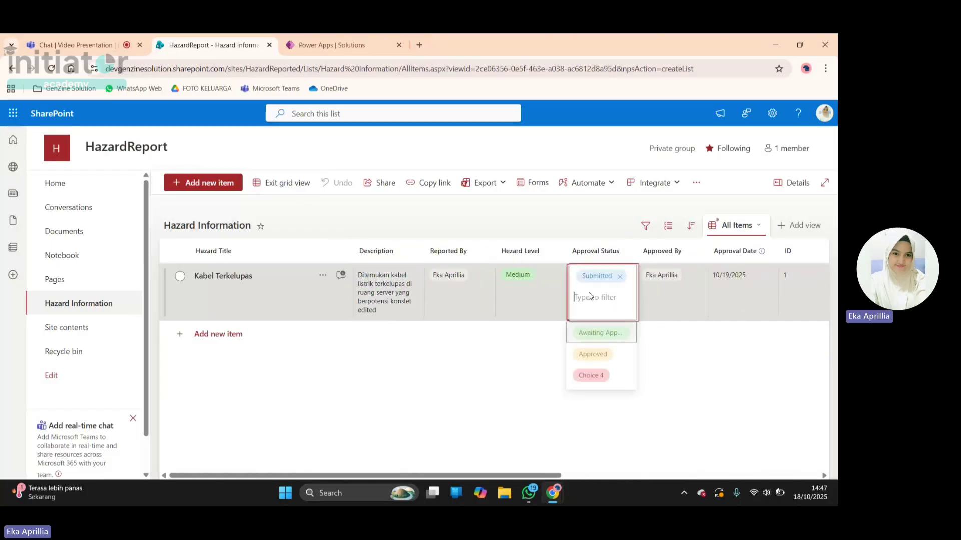
click(619, 335)
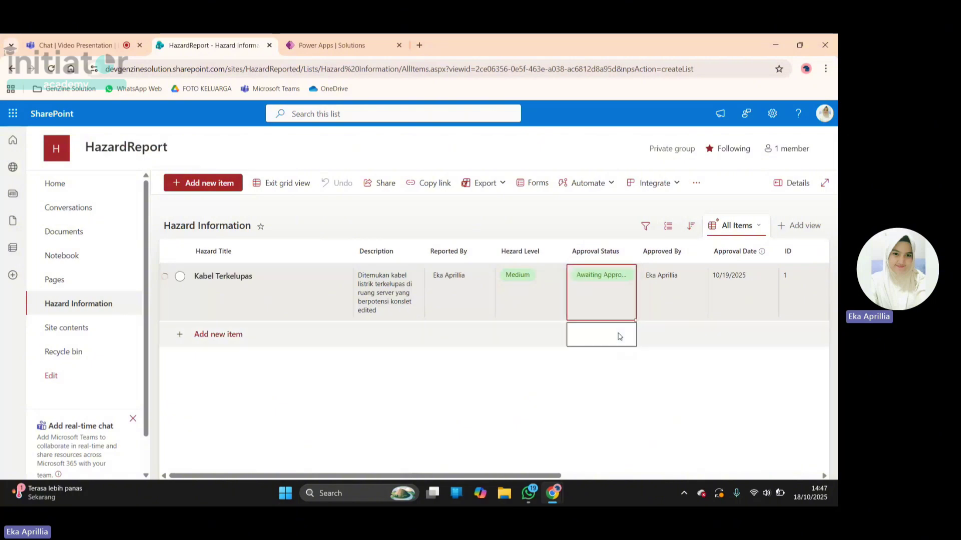
Exit grid view and widen the Approval Status column so its full value fits.
click(288, 184)
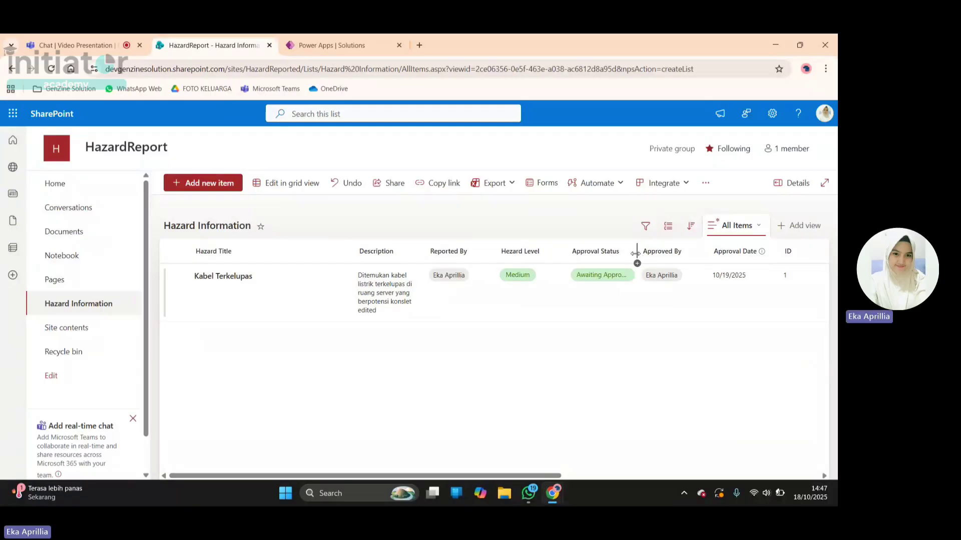
drag(635, 254, 705, 253)
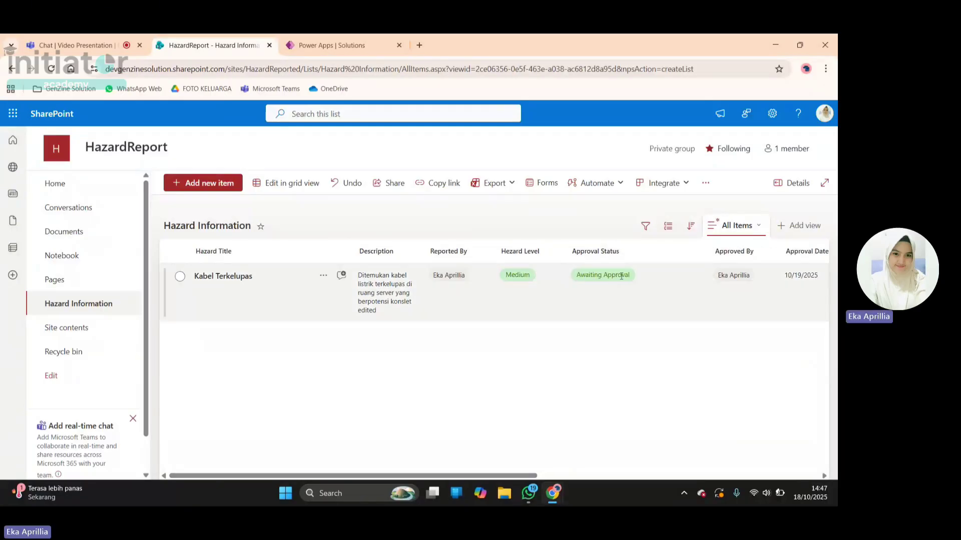